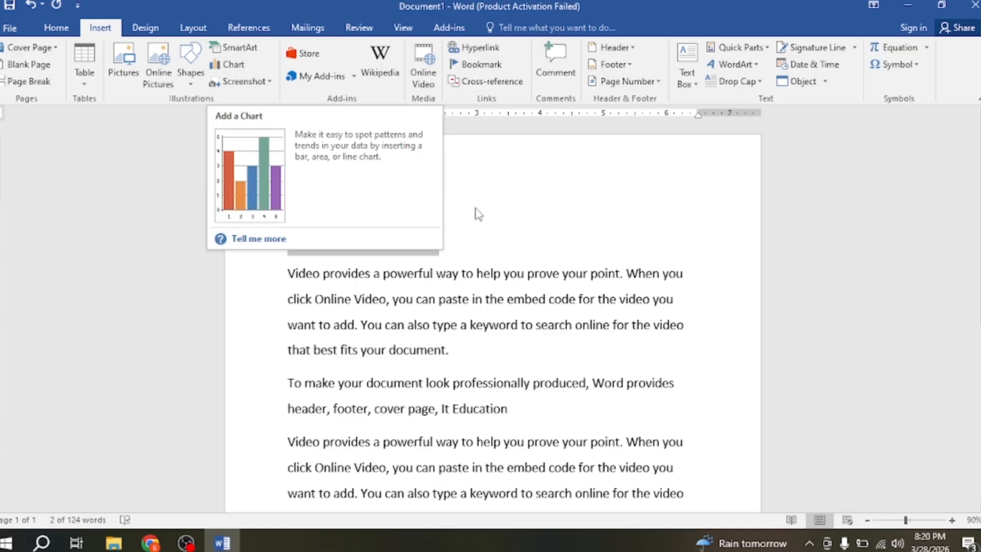
Insert five blank lines after the first body paragraph, above the paragraph that begins "To make your document look".
click(467, 223)
scroll(446, 237, down, 1)
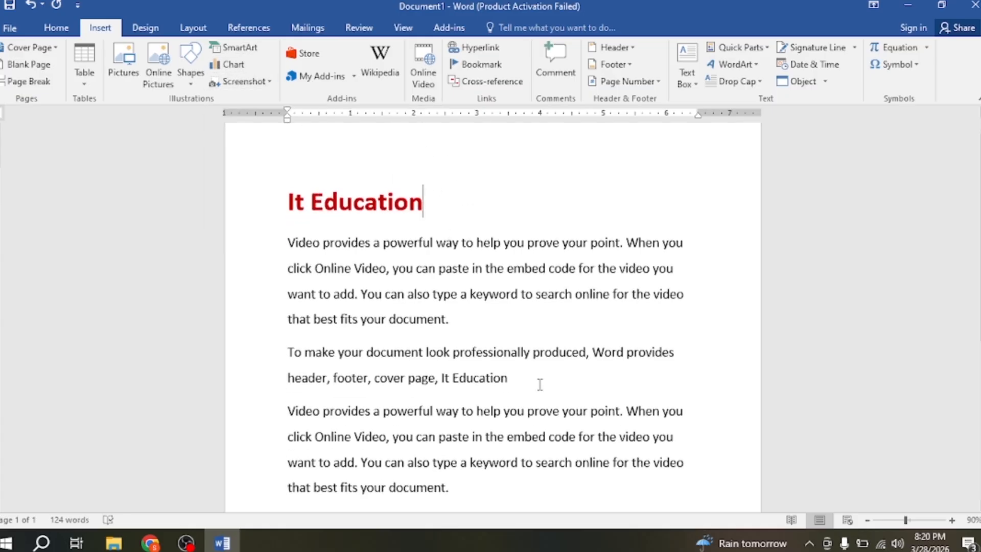
key(Return)
key(Return)
key(Return)
key(Return)
key(Return)
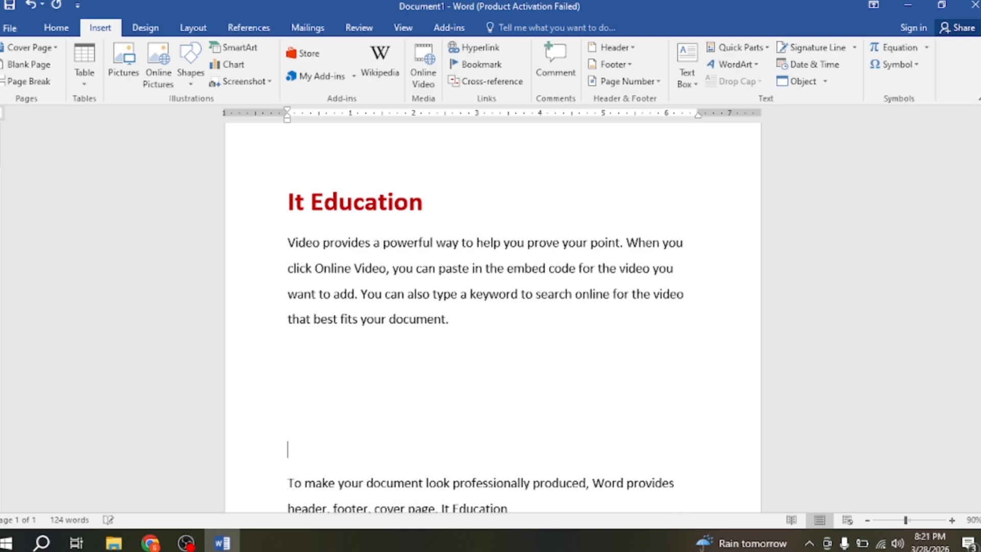
scroll(427, 333, down, 2)
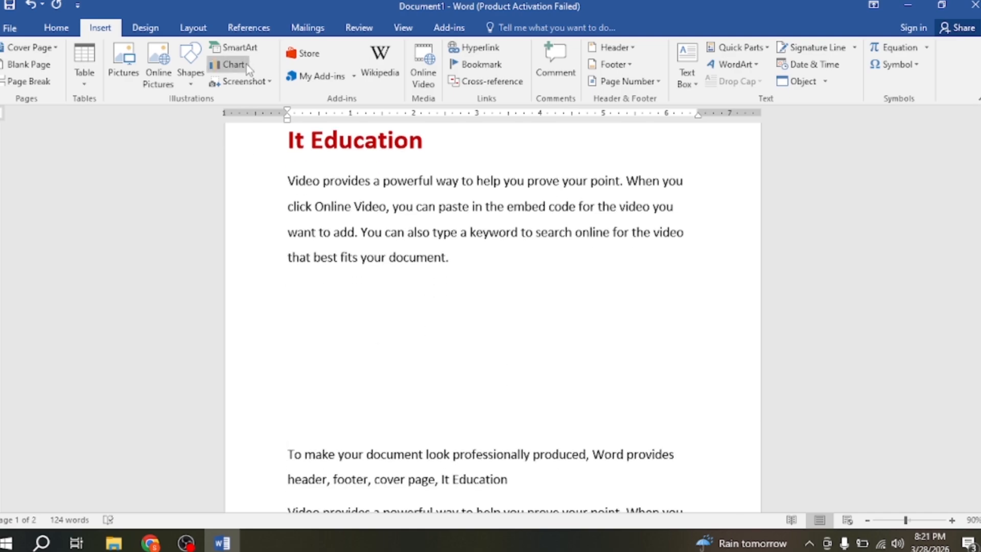
Open the Insert Chart options and preview the available chart types, including Line, Pie, Bar, Area, X Y (Scatter), Stock, Surface, Radar and Treemap.
click(231, 67)
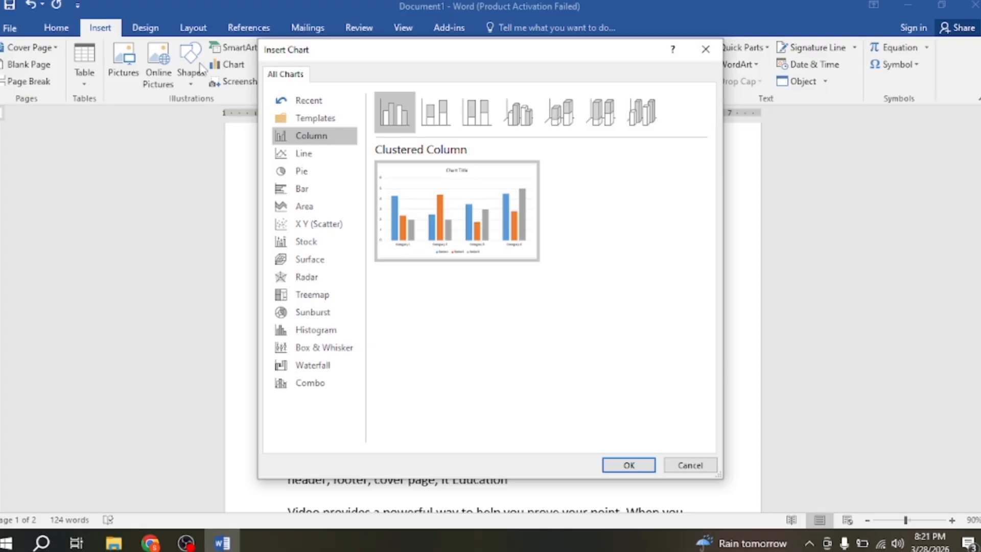
drag(337, 44, 378, 30)
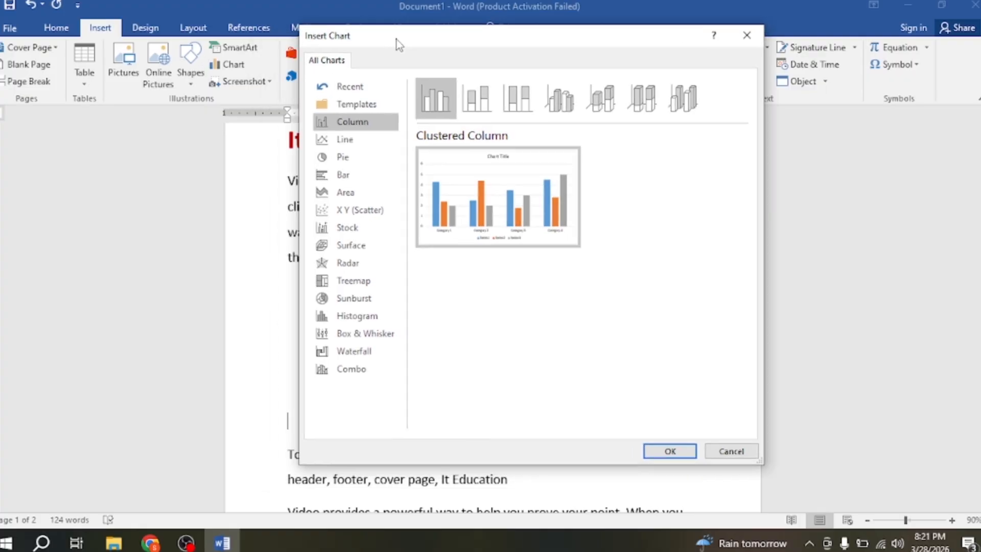
click(326, 142)
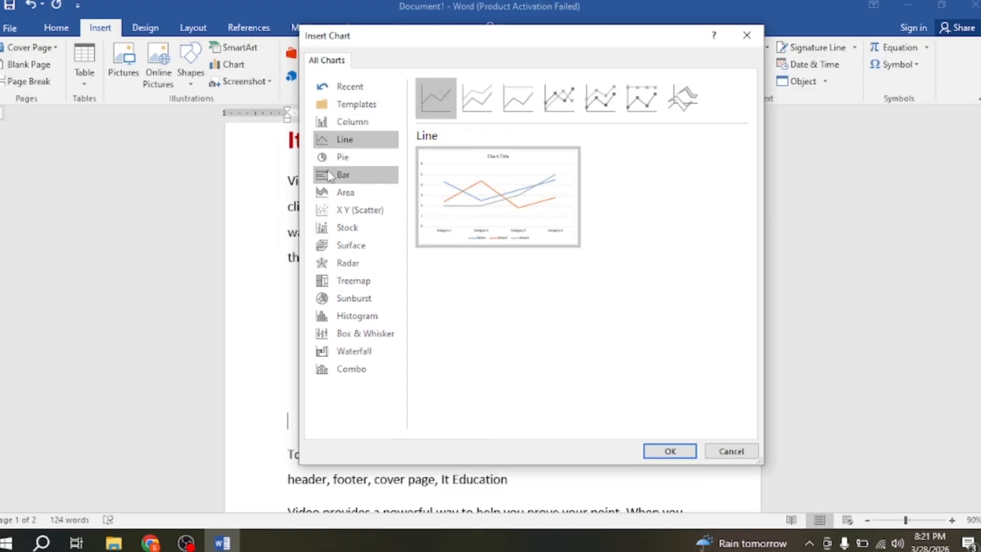
click(343, 159)
click(343, 176)
click(343, 195)
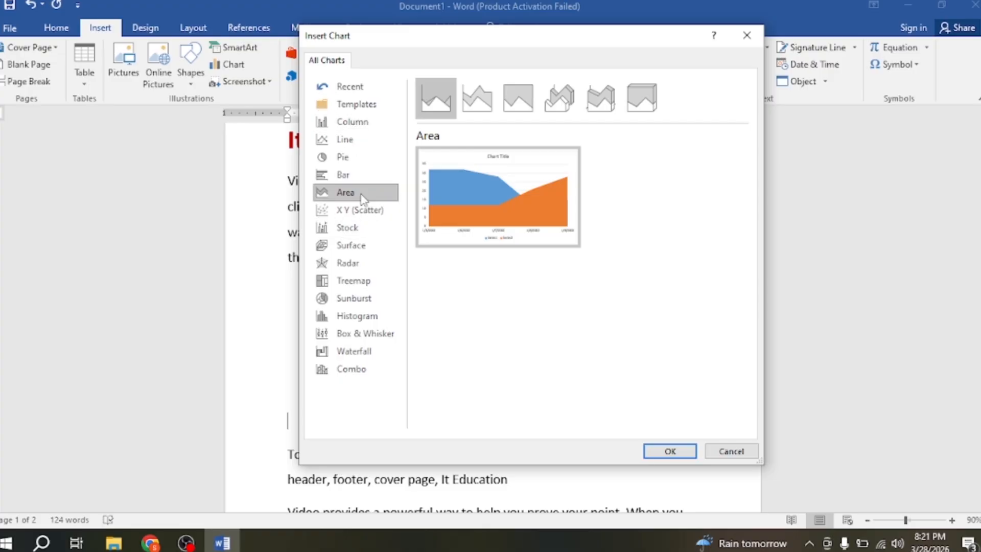
click(362, 127)
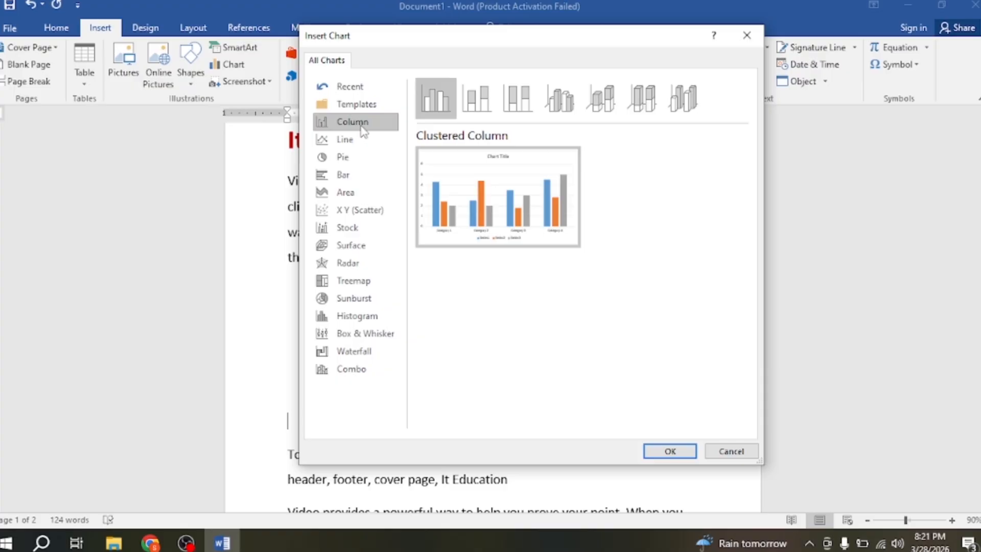
click(338, 143)
click(346, 126)
click(344, 143)
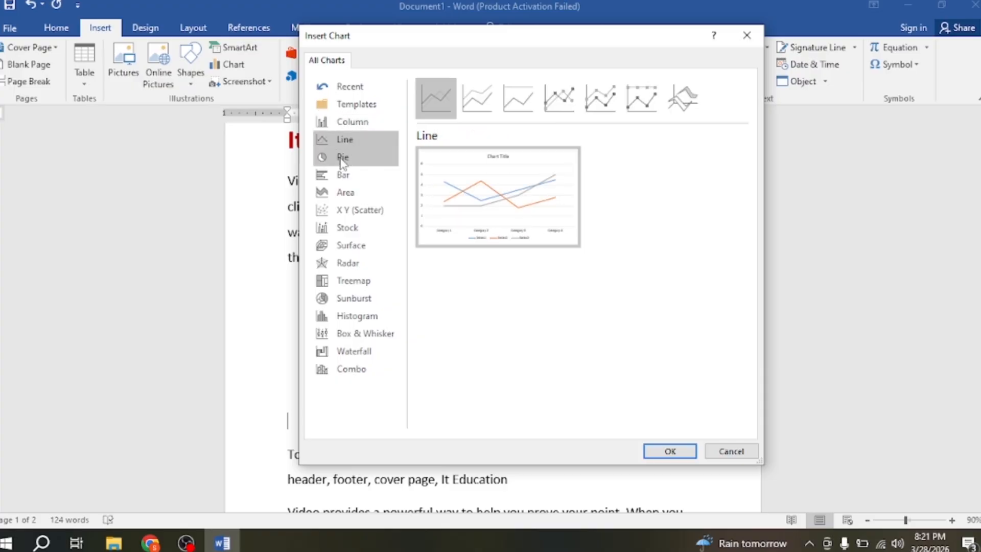
click(341, 158)
click(343, 175)
click(353, 193)
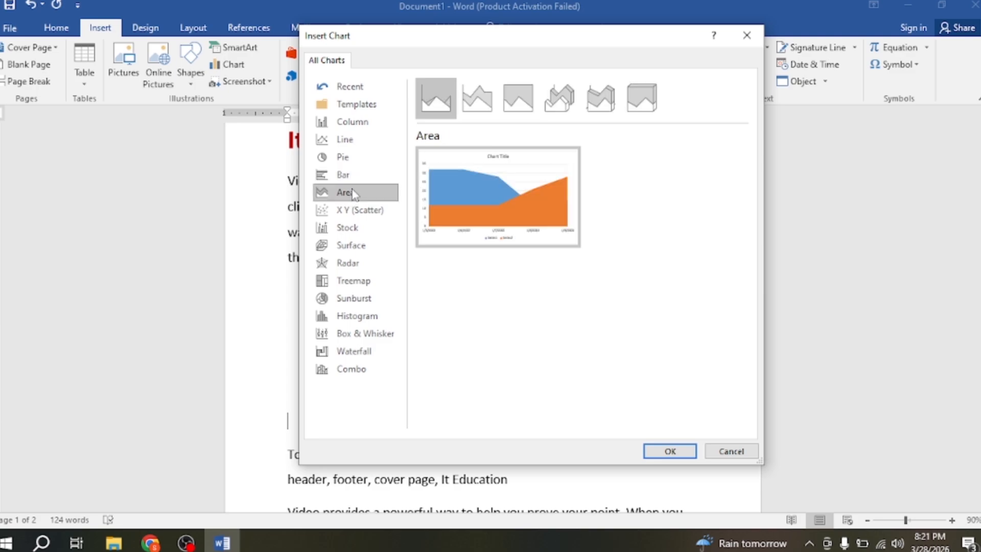
click(352, 210)
click(351, 227)
click(352, 246)
click(351, 280)
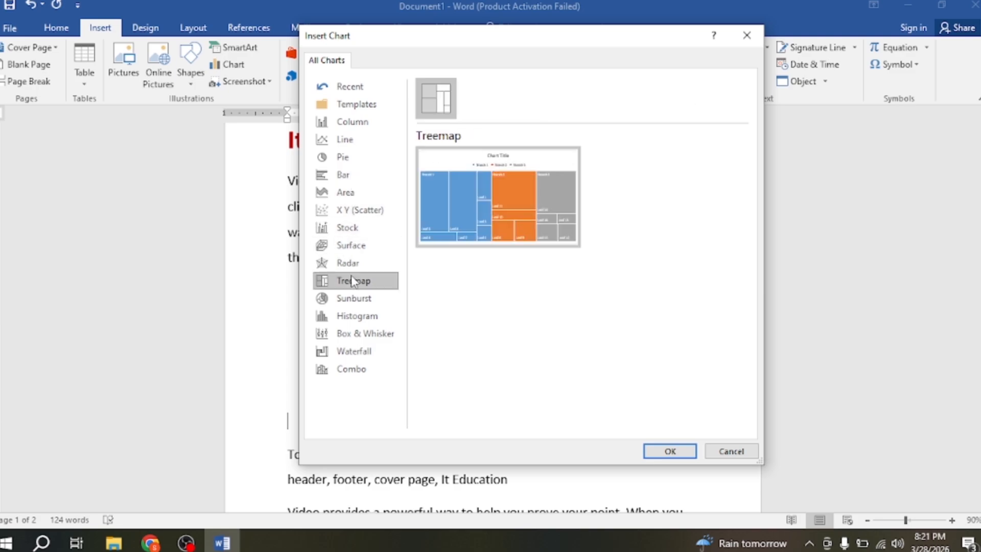
click(351, 263)
click(351, 228)
click(344, 160)
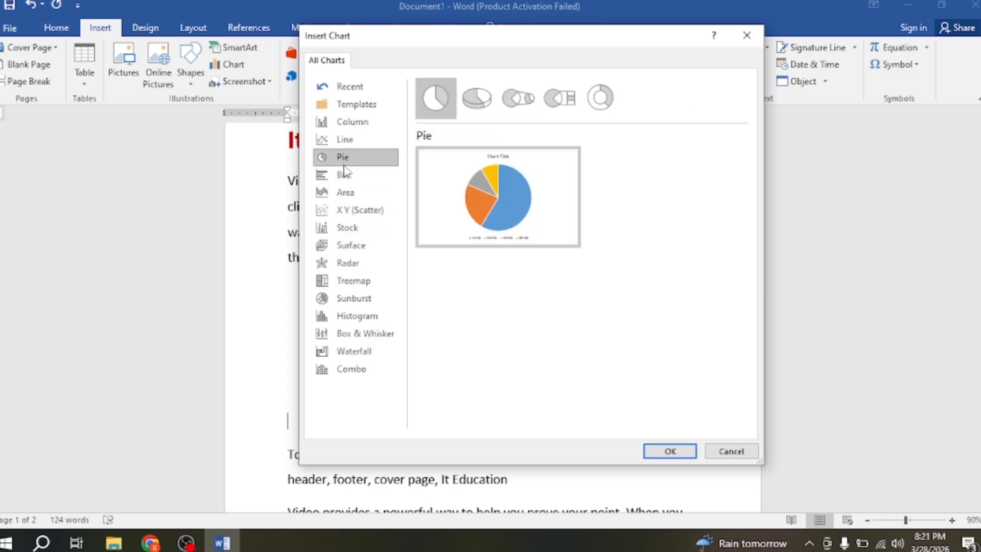
Insert a Clustered Column chart in the blank space below the first paragraph and dismiss the Office activation notice.
click(354, 123)
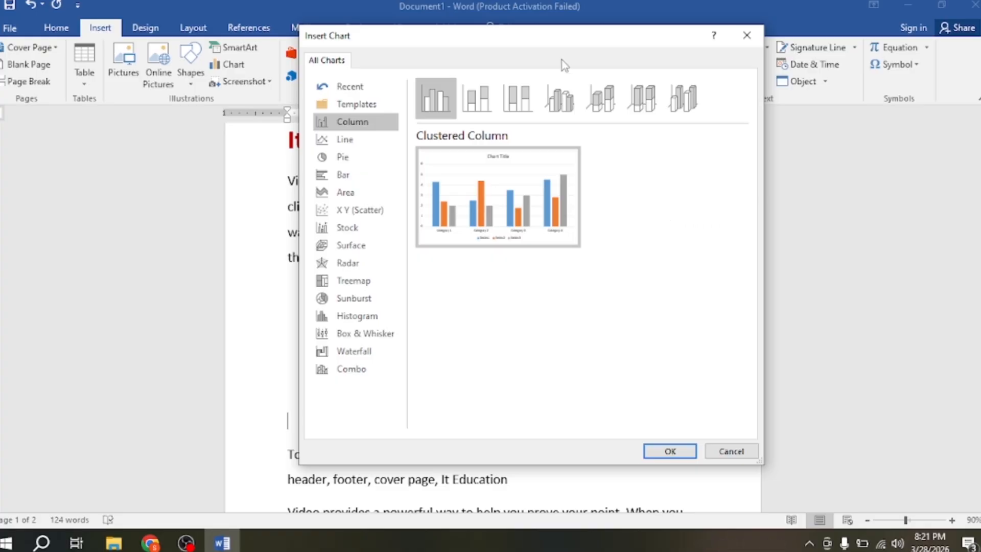
drag(536, 41, 447, 38)
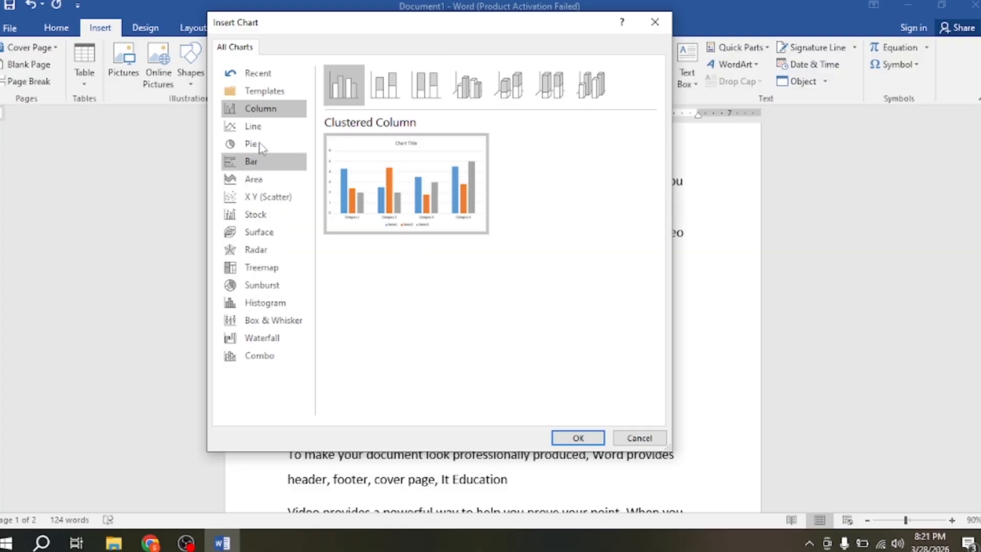
mouse_move(414, 228)
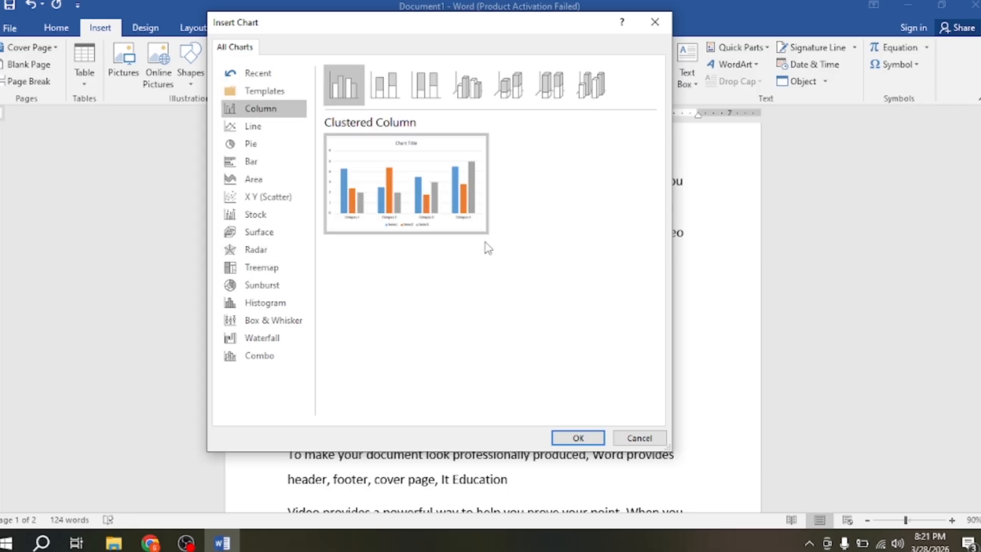
mouse_move(499, 227)
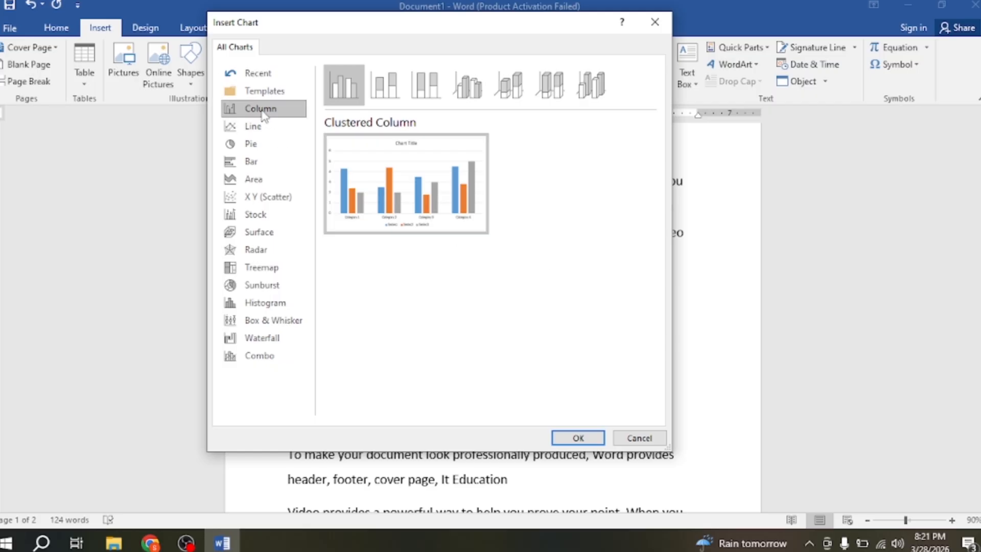
mouse_move(392, 190)
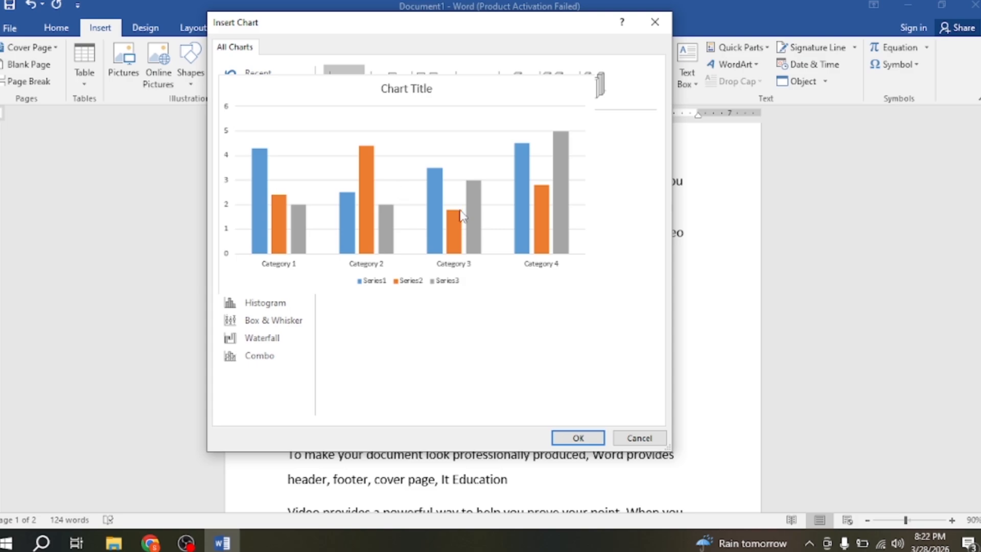
click(577, 438)
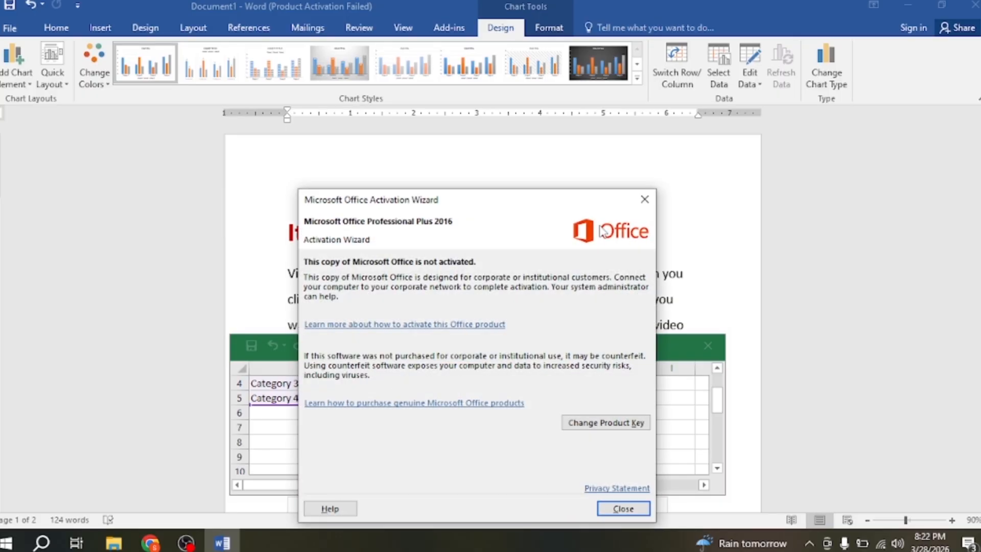
click(645, 199)
Move the chart's data sheet clear of the chart and bring its category and series data into view.
drag(574, 346, 827, 178)
scroll(417, 277, down, 5)
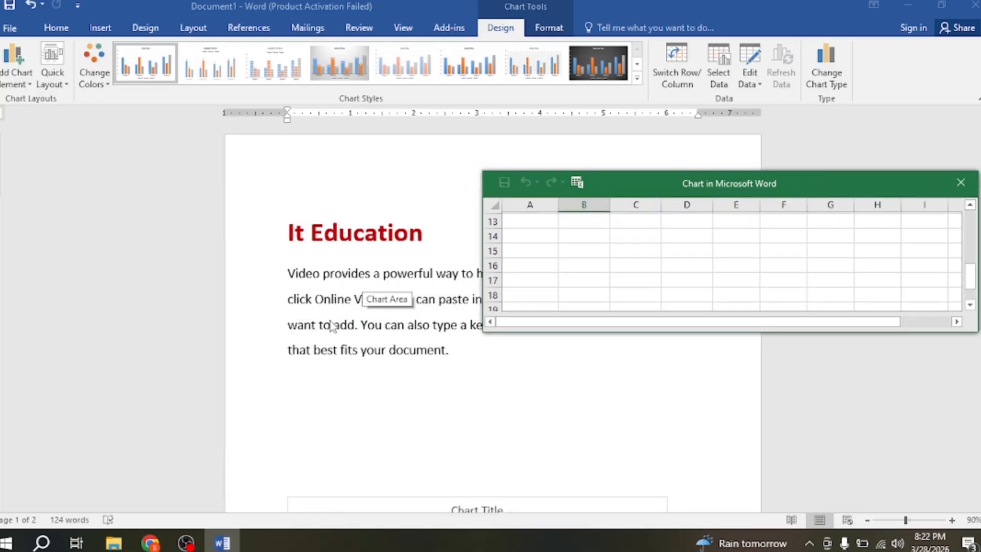
scroll(625, 260, up, 6)
scroll(385, 245, down, 6)
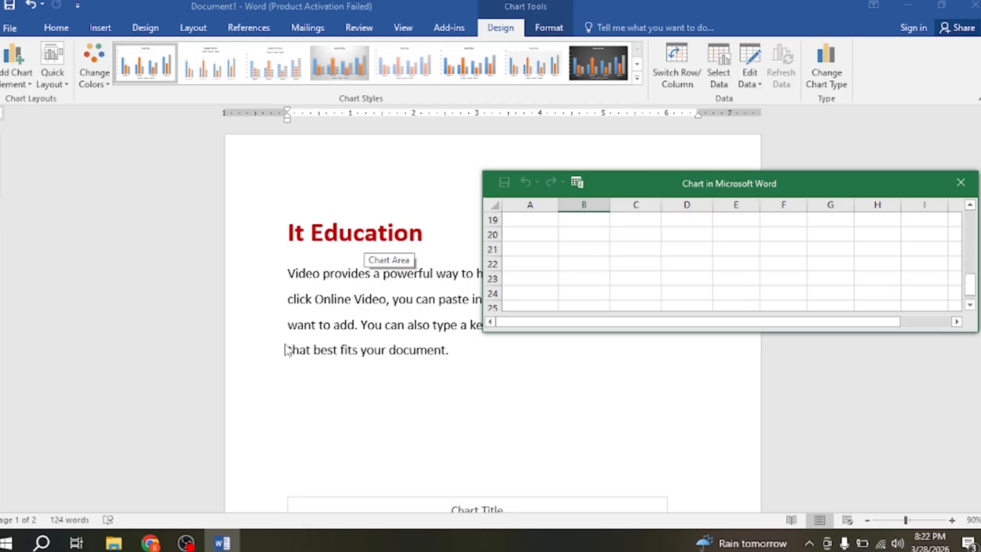
drag(887, 191, 201, 151)
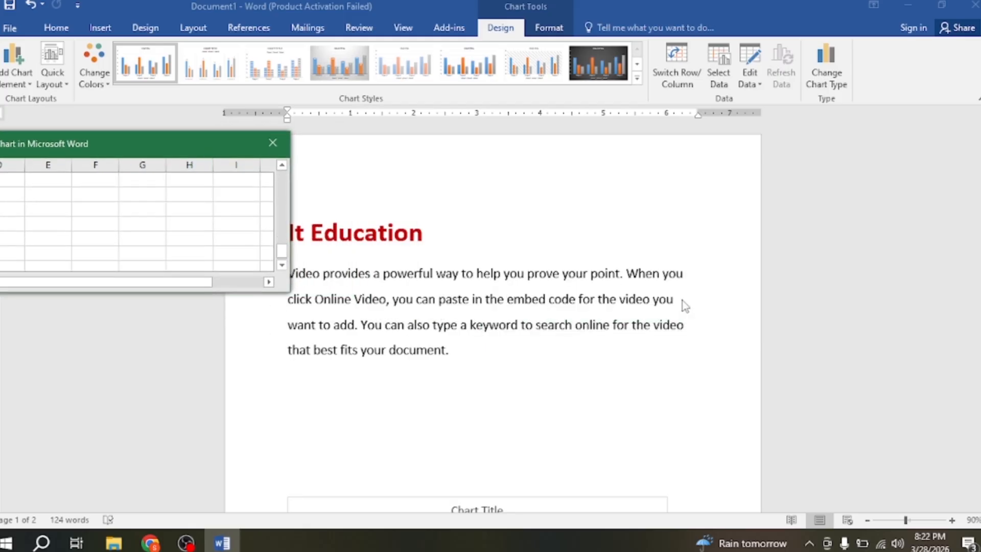
click(706, 386)
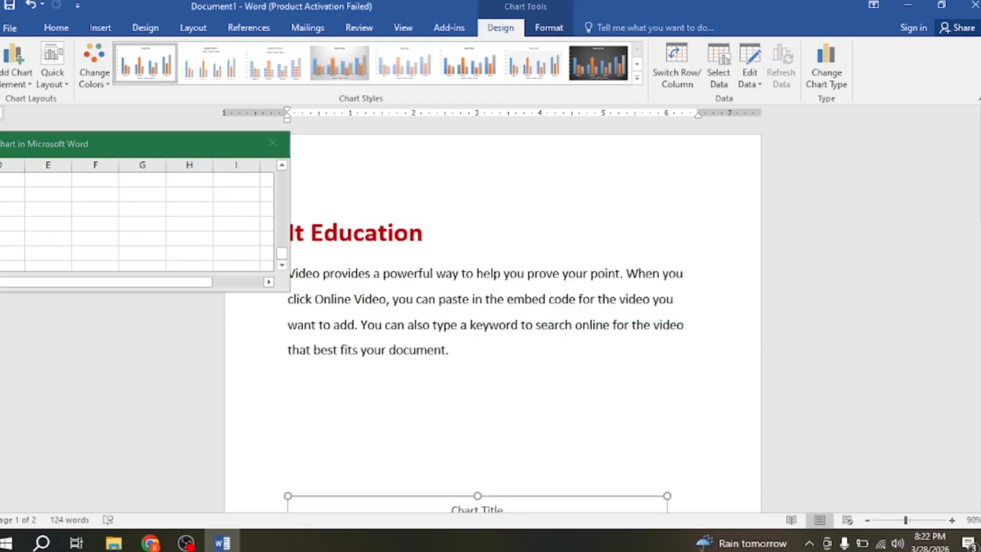
drag(980, 207, 980, 281)
drag(170, 151, 792, 15)
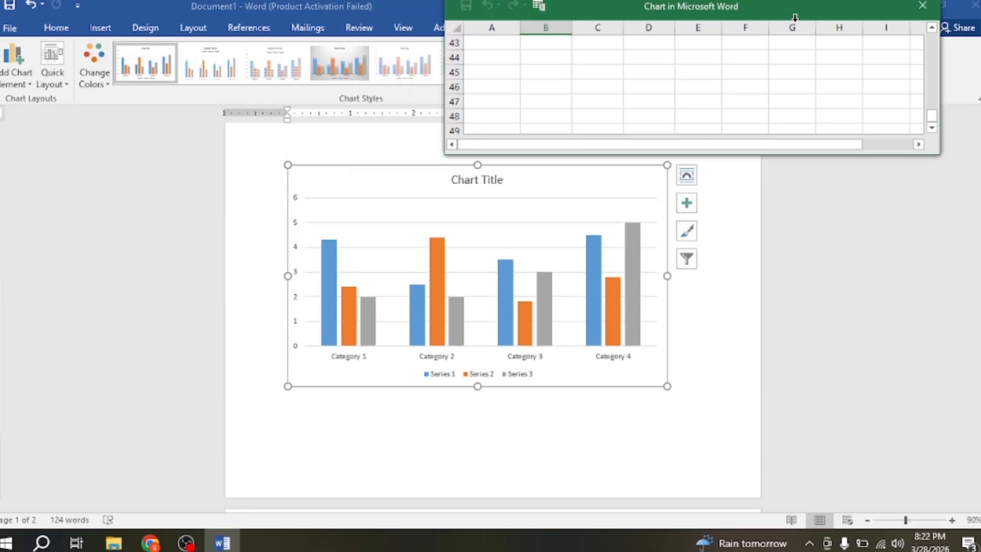
scroll(783, 79, up, 14)
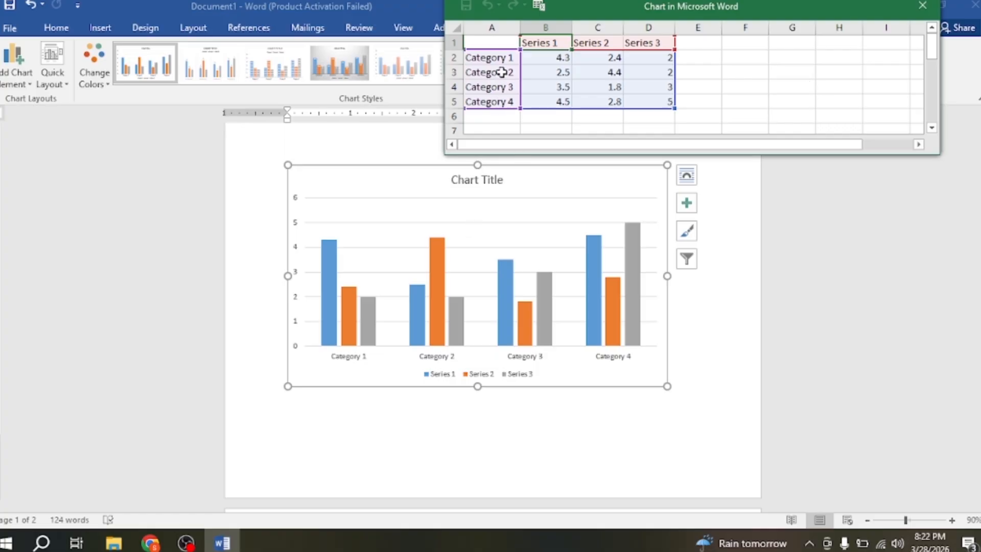
drag(591, 2, 639, 3)
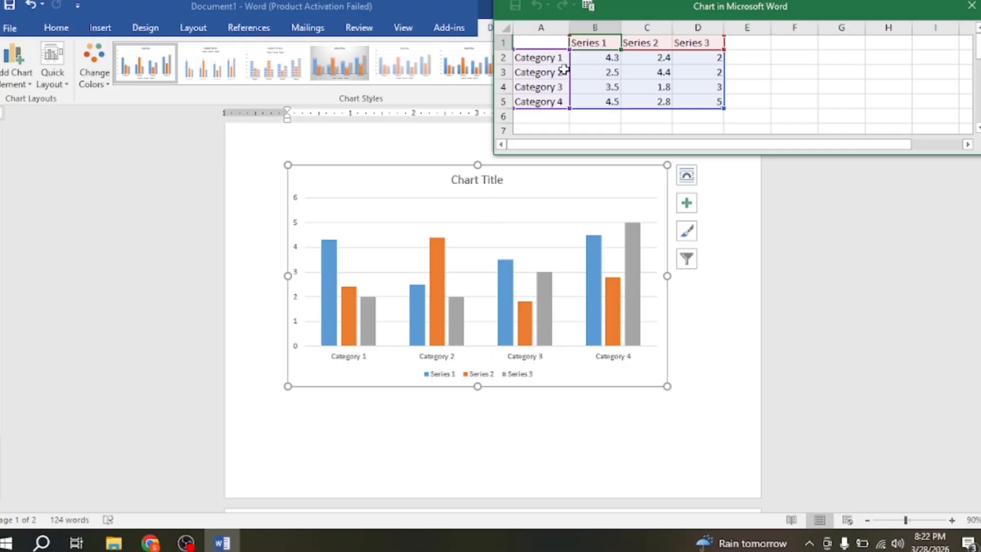
click(497, 178)
double_click(498, 179)
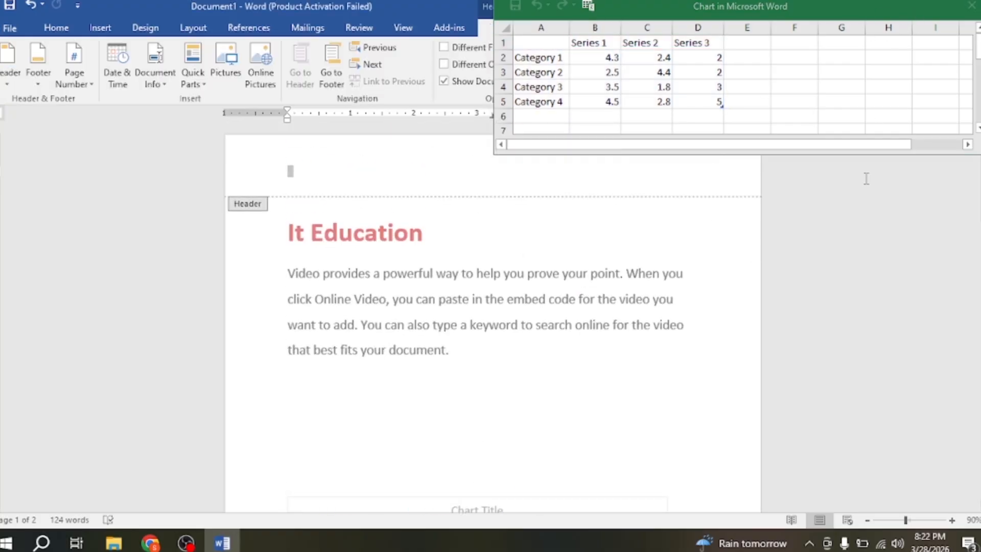
double_click(141, 209)
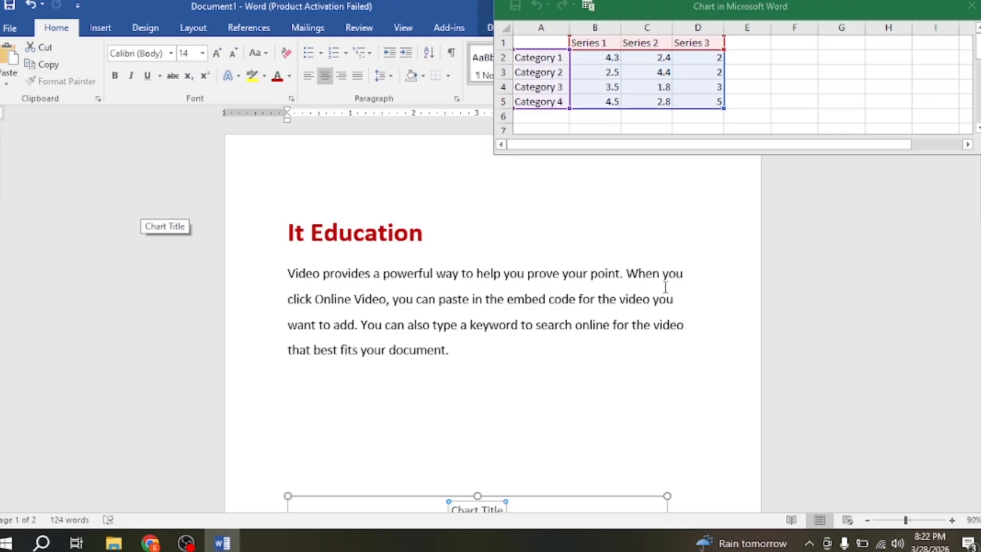
Replace the chart's placeholder title with "Student Result".
scroll(499, 388, down, 3)
click(477, 418)
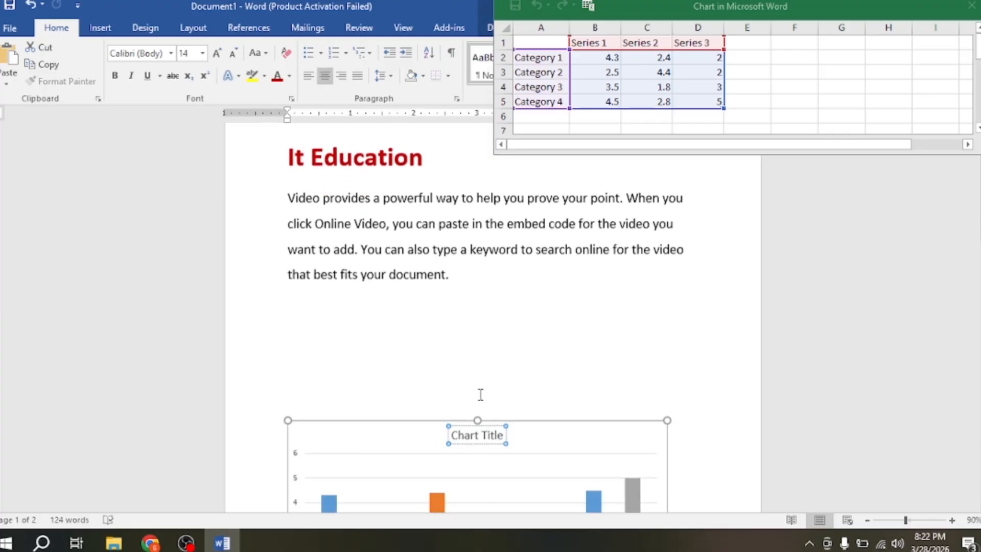
scroll(595, 339, up, 3)
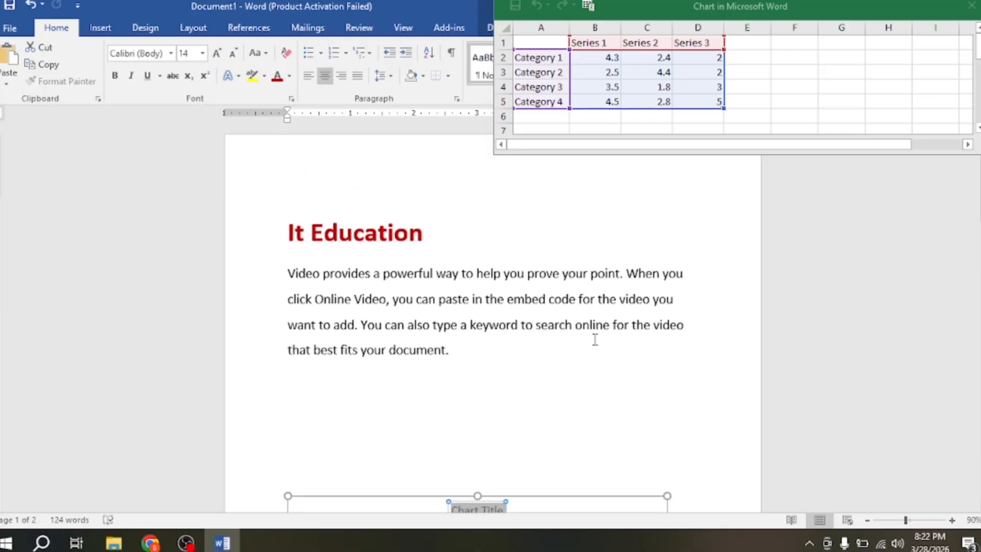
scroll(591, 347, down, 6)
scroll(589, 348, up, 6)
text(S)
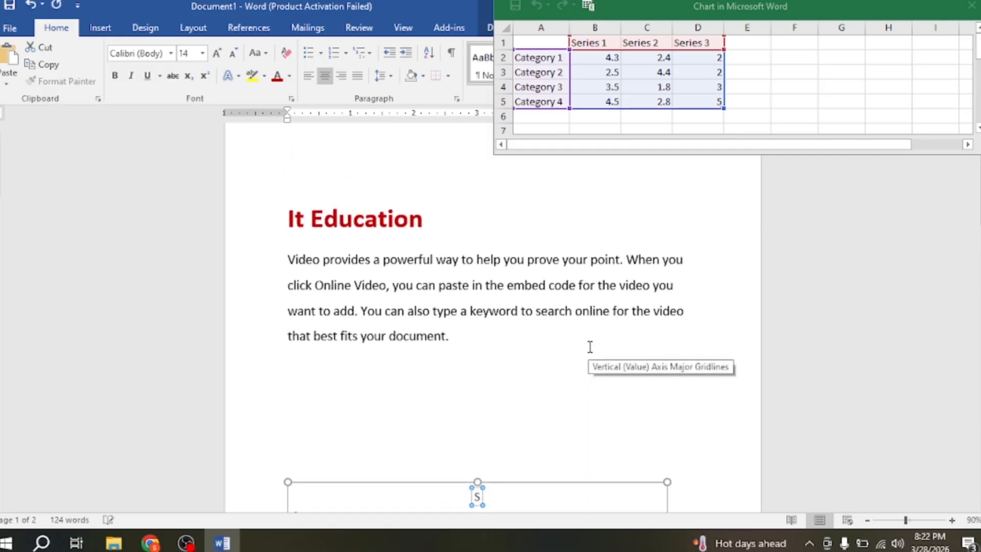
scroll(589, 347, down, 6)
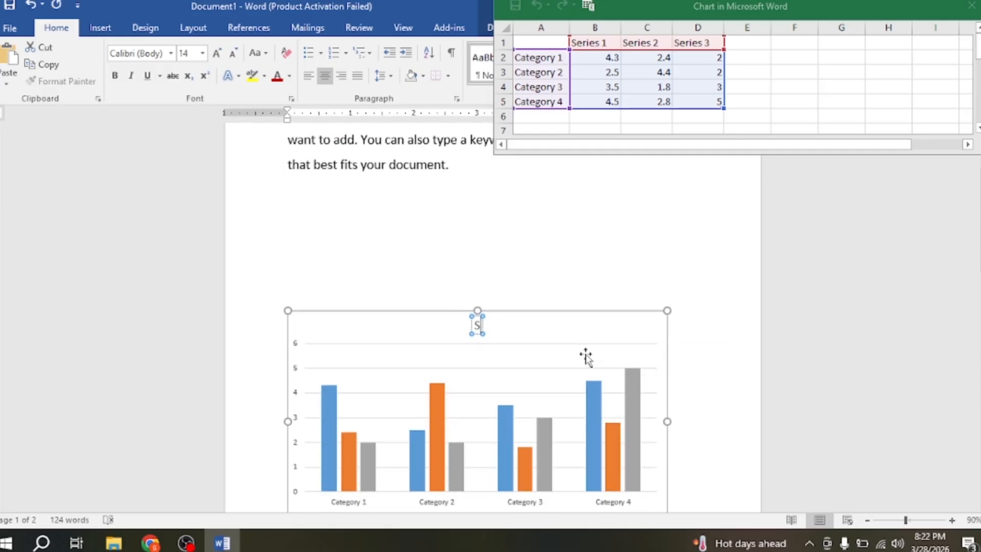
text(t)
scroll(585, 356, up, 6)
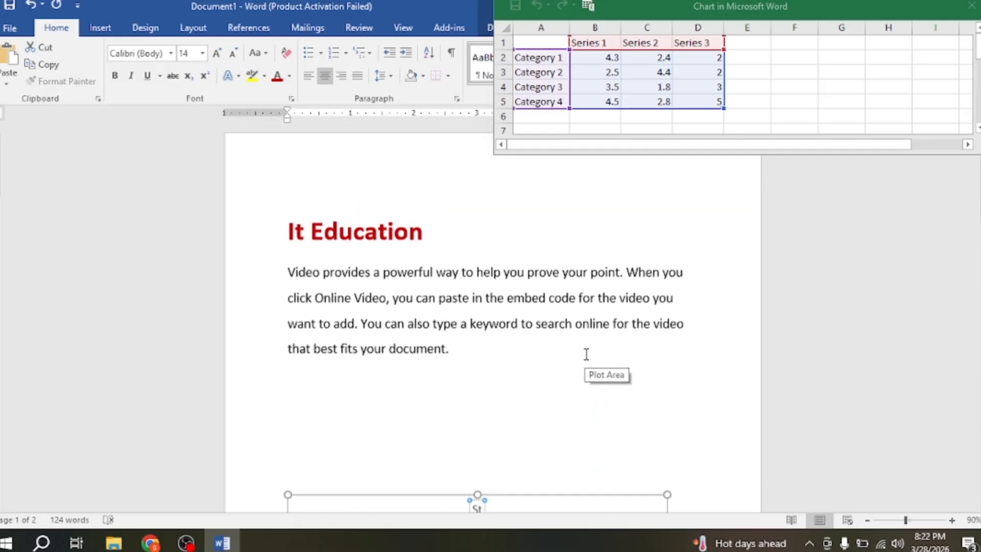
text(u)
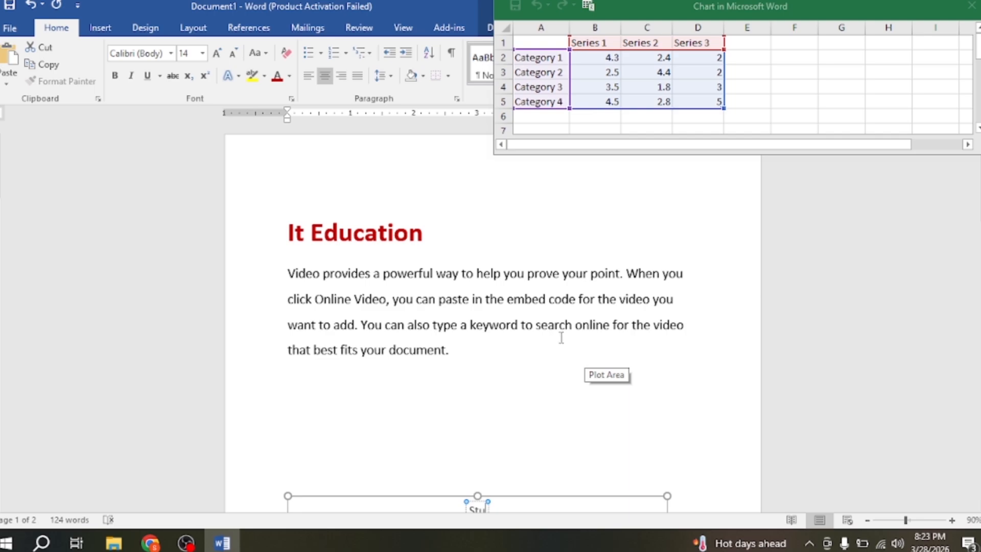
scroll(561, 338, down, 3)
scroll(567, 340, up, 3)
text(dent)
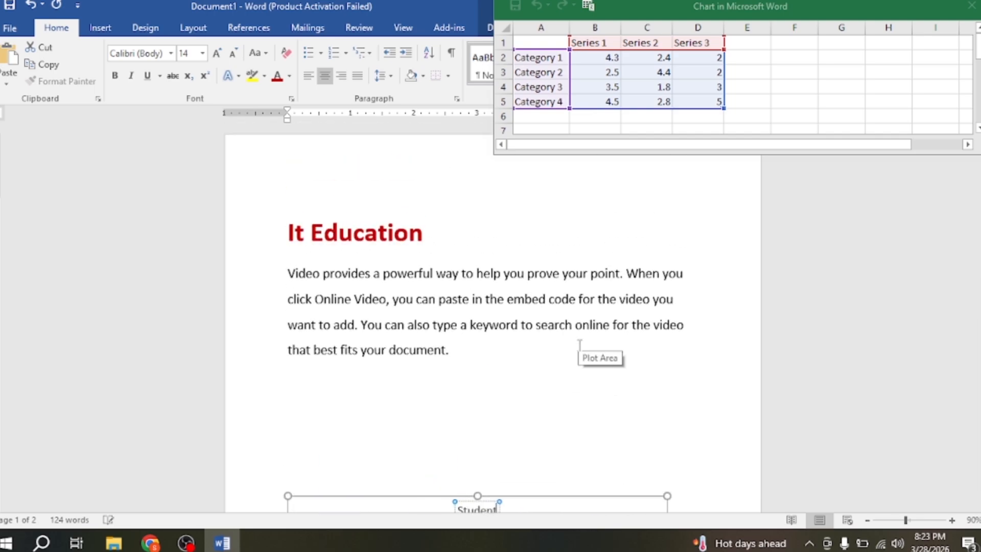
text( Result)
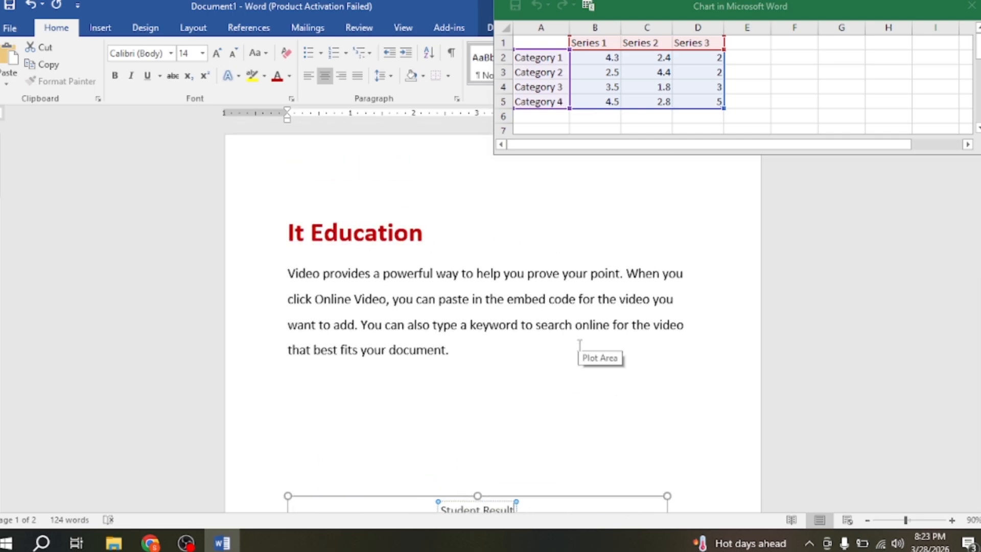
Enlarge the "Student Result" chart title to 18 pt and make it bold.
scroll(580, 337, down, 2)
scroll(562, 322, down, 5)
scroll(508, 305, up, 7)
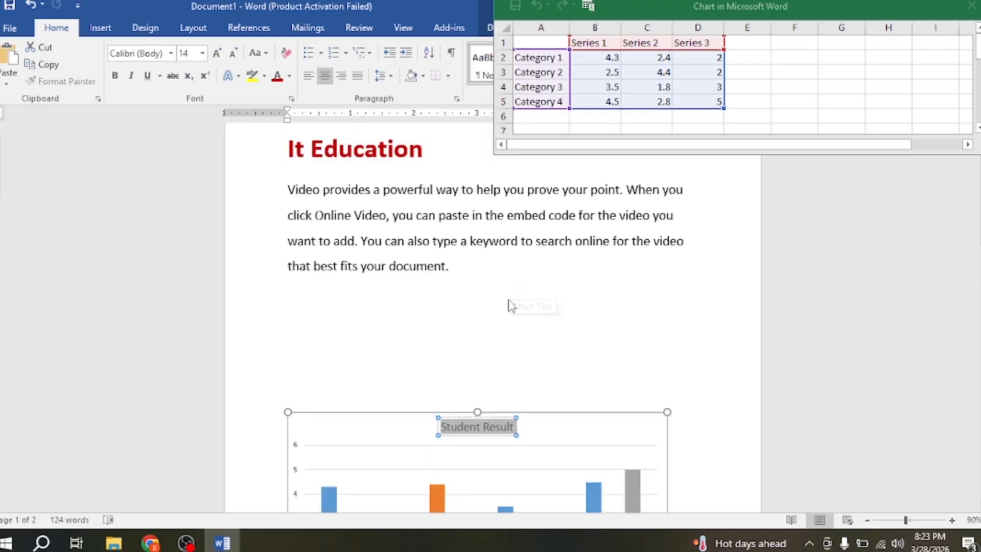
scroll(510, 306, down, 7)
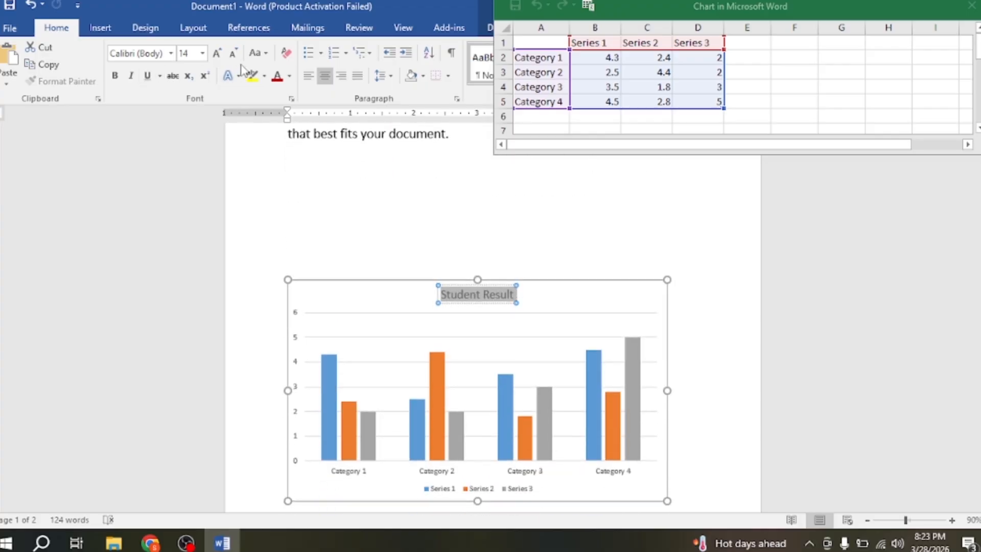
click(217, 53)
click(216, 54)
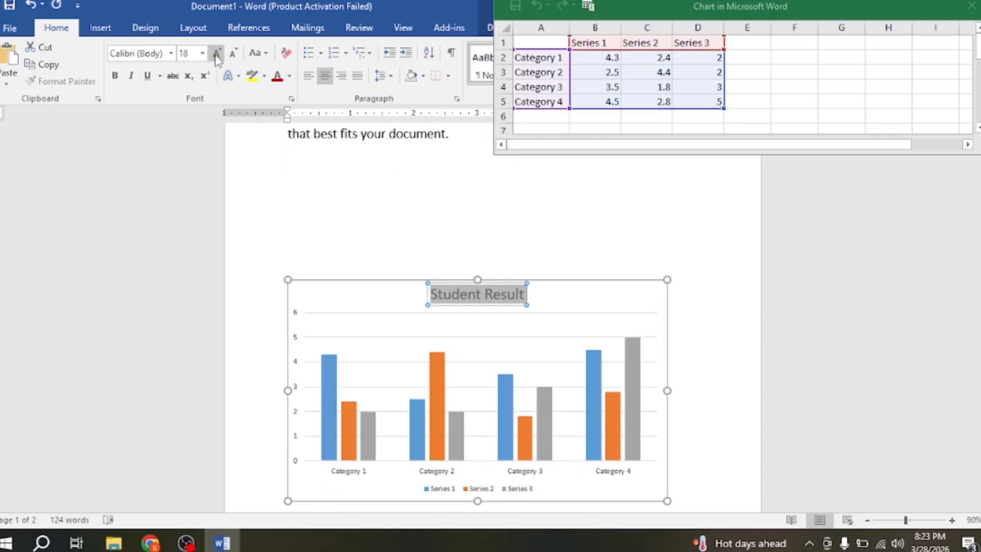
click(115, 75)
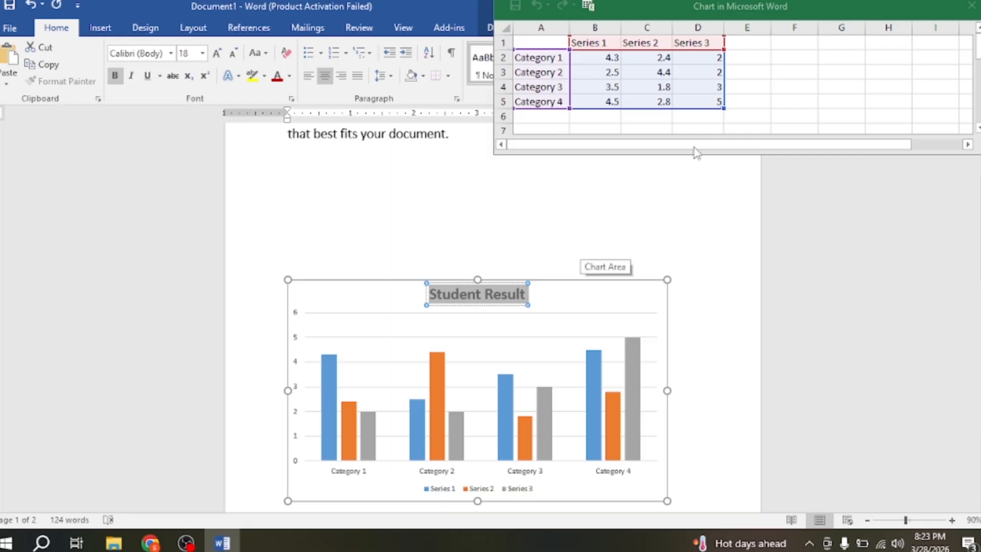
click(555, 299)
scroll(556, 299, down, 2)
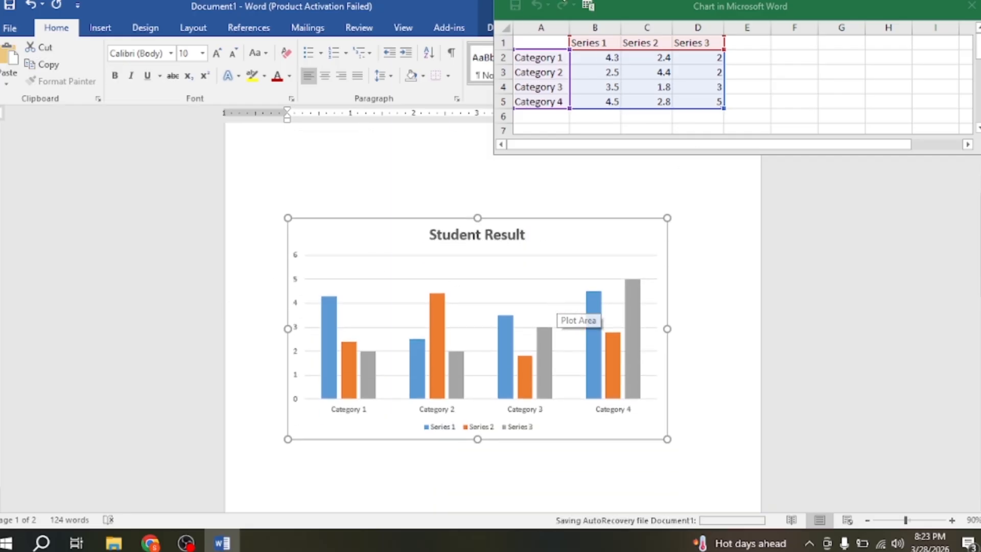
Rename the three series headers in the chart's data sheet as Bangla, English and Math.
click(590, 41)
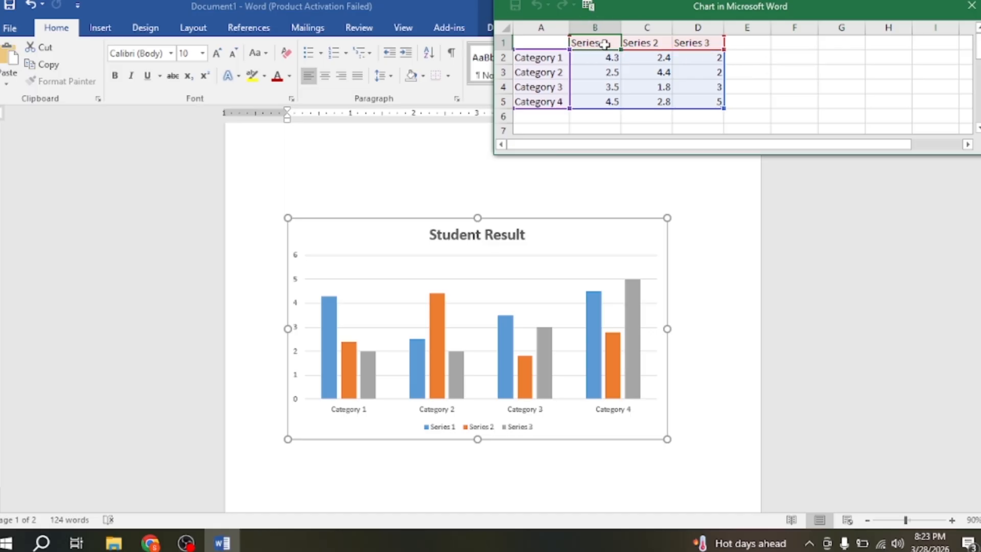
text(Banm)
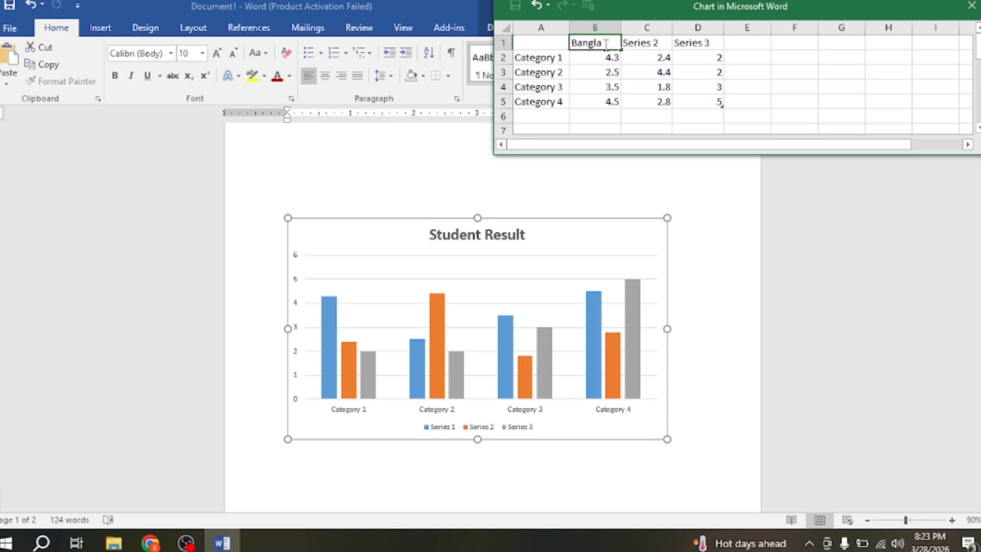
key(Tab)
text(Eng)
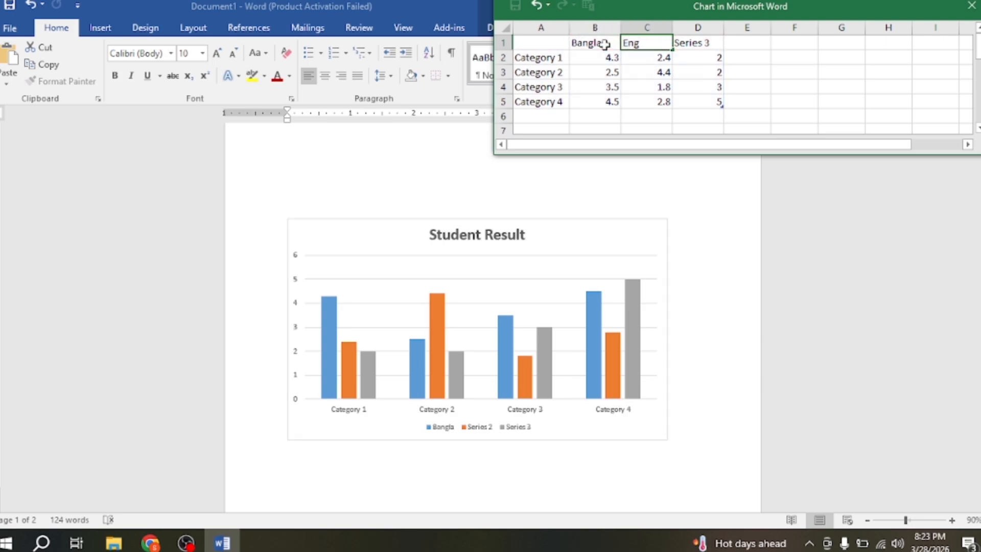
key(Tab)
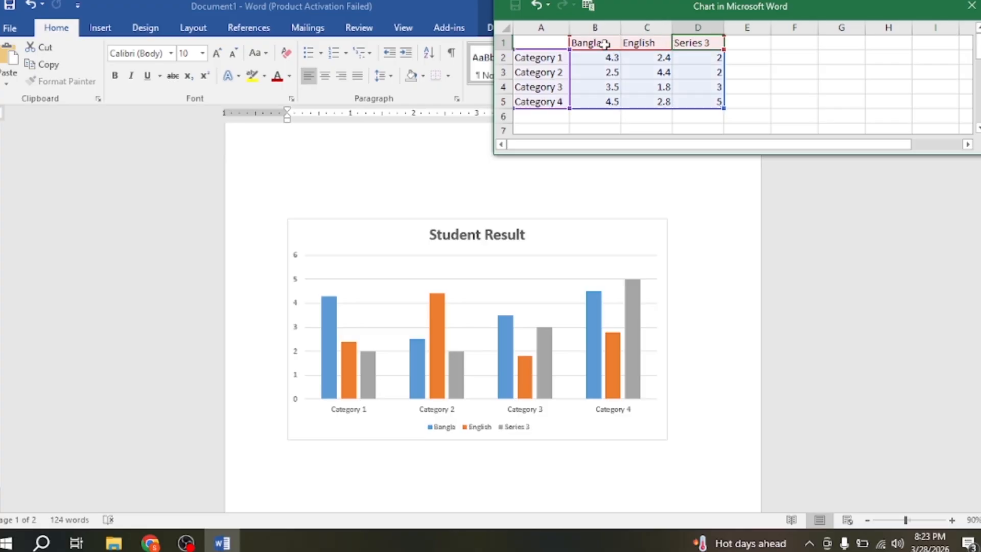
text(Math)
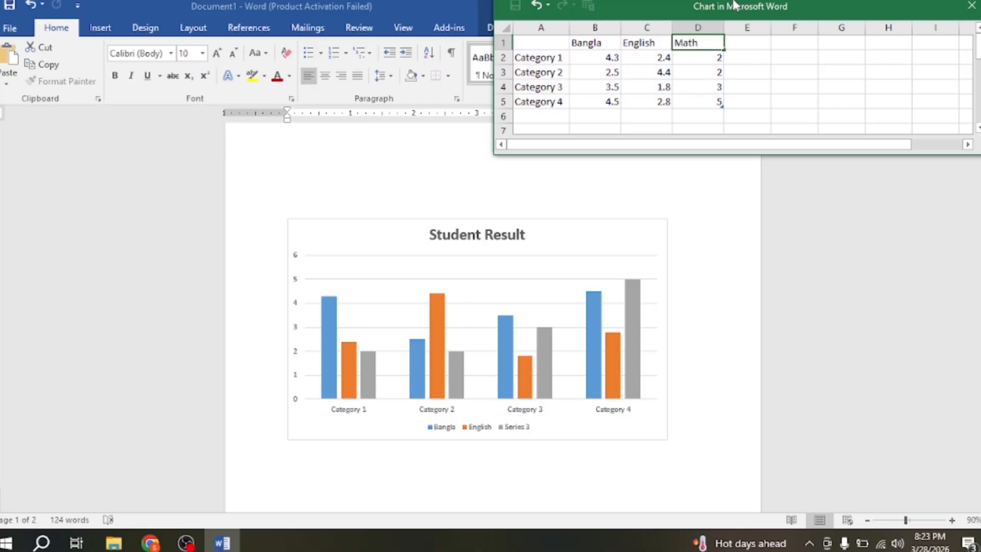
drag(734, 4, 694, 7)
click(707, 45)
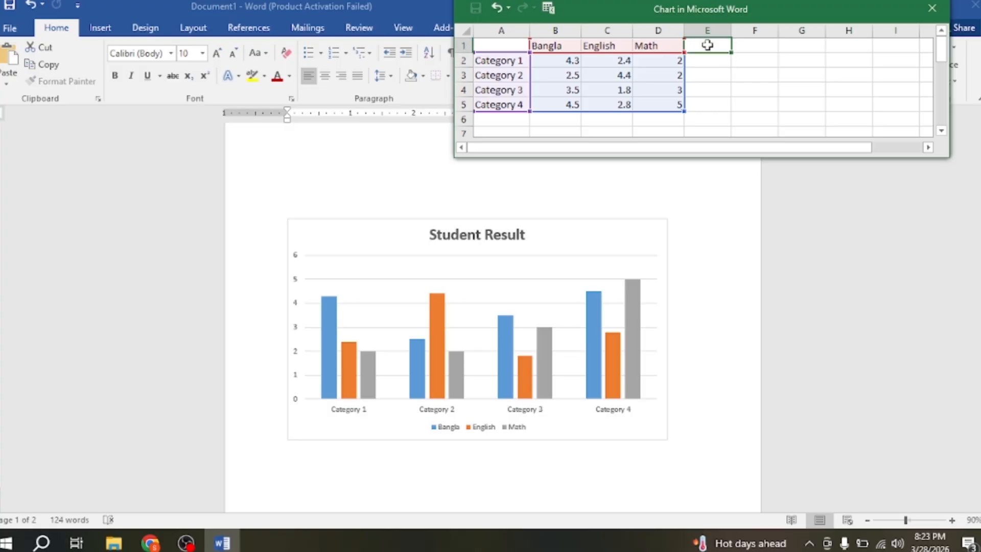
click(656, 45)
click(613, 45)
click(557, 45)
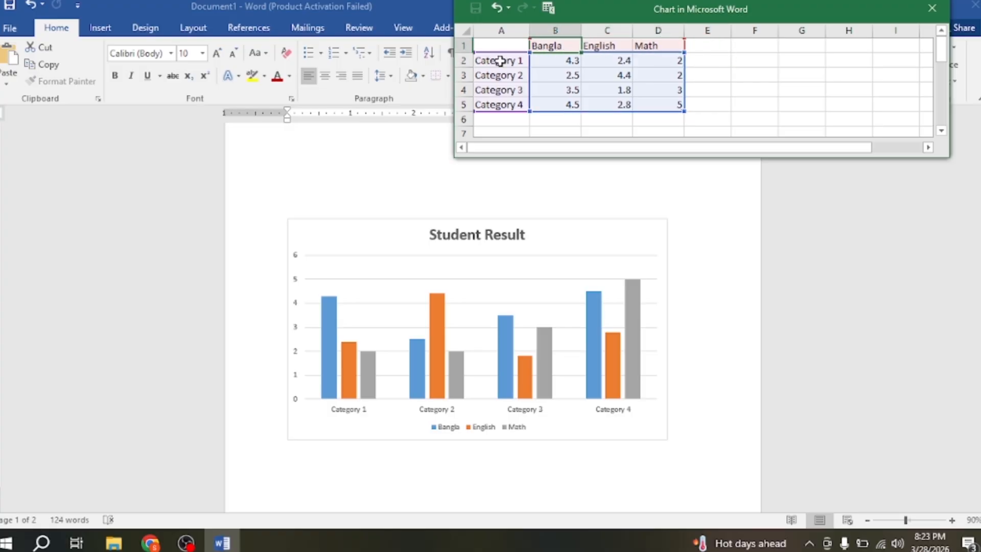
Replace the four category labels in the first column of the data sheet with the students' names.
click(500, 61)
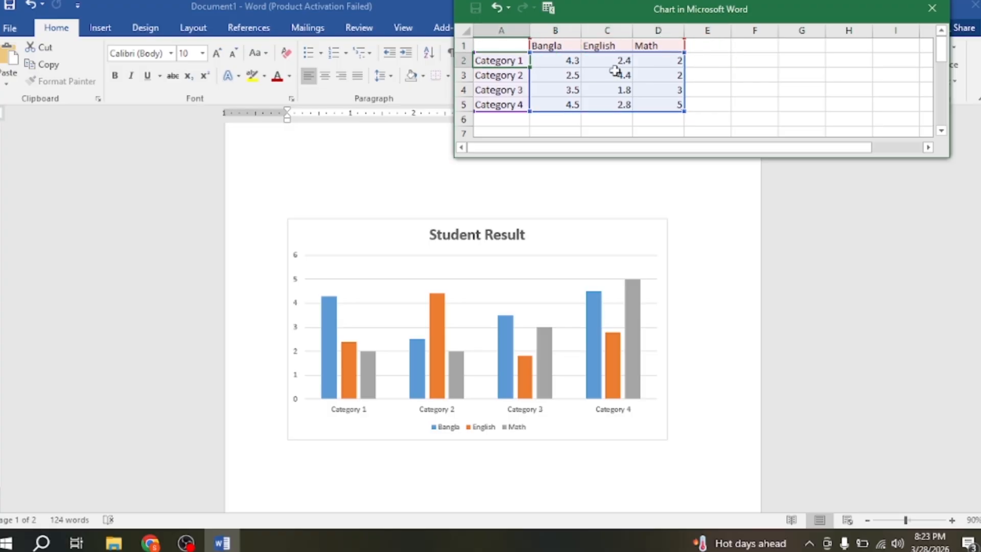
text(S)
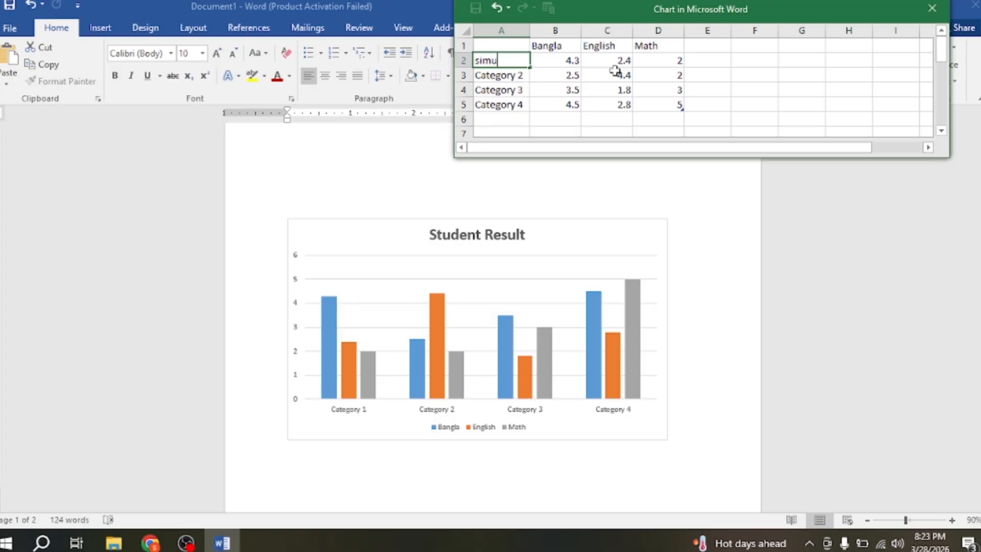
key(Return)
text(joy)
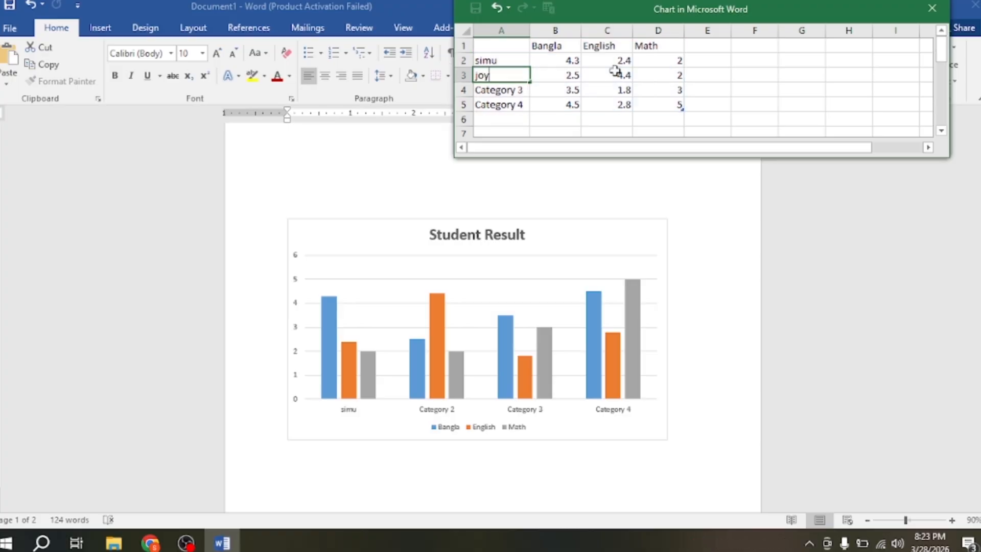
key(Return)
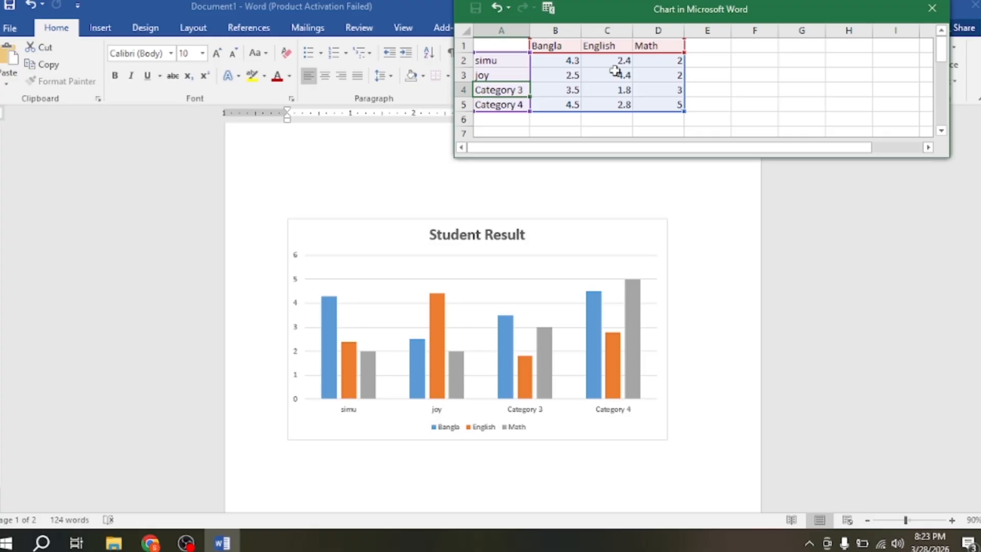
text(Tony)
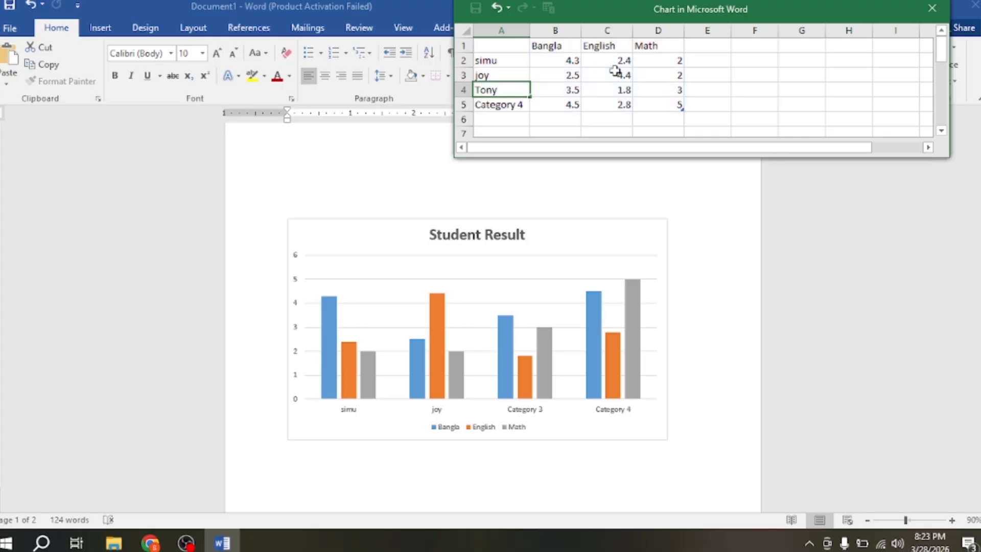
key(Return)
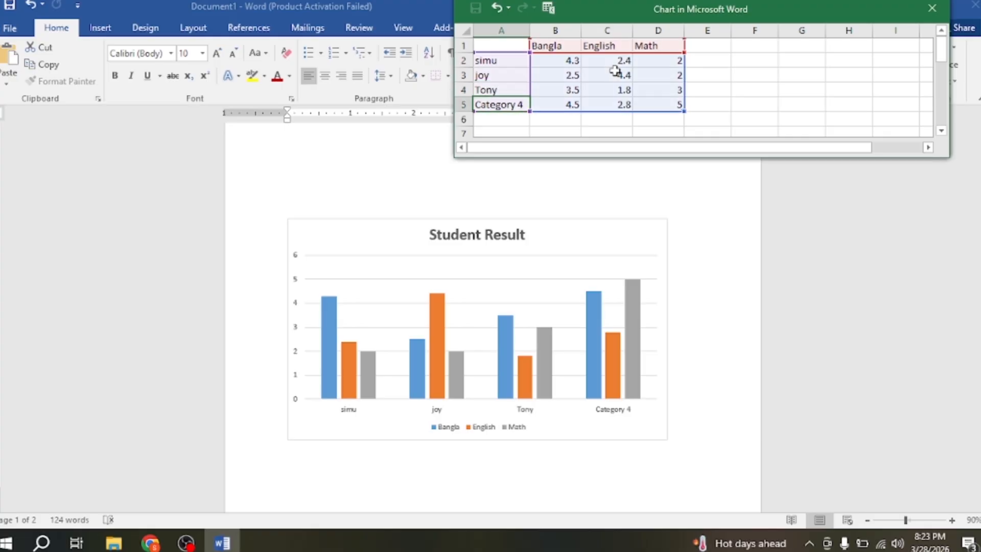
text(Momaud)
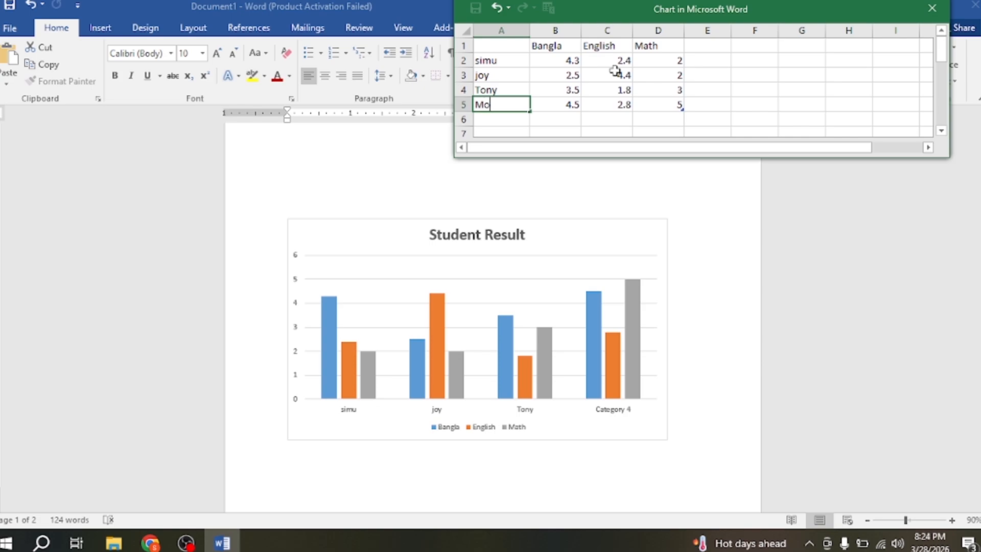
Set the first student's marks to 80 for Bangla, 60 for English and 70 for Math.
click(569, 65)
text(80)
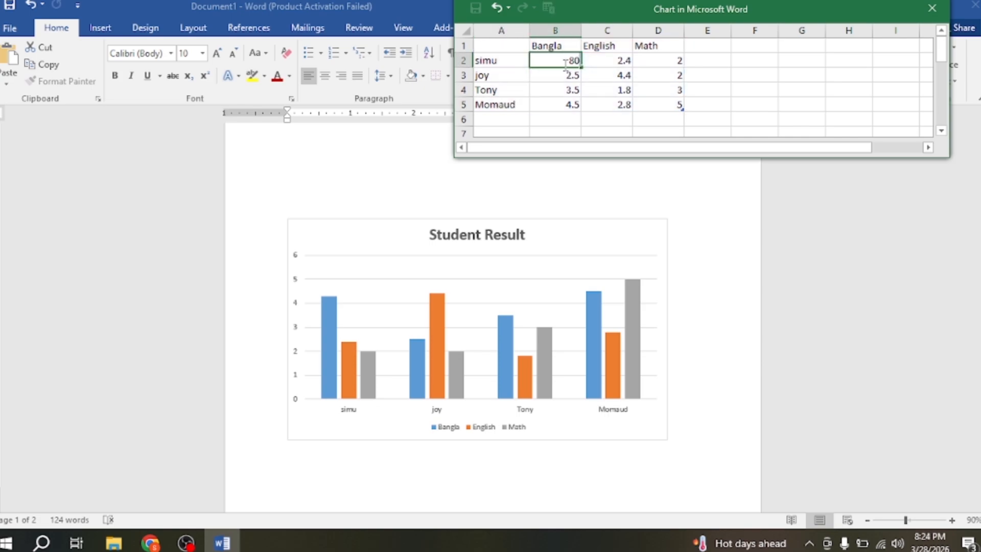
click(596, 63)
text(60)
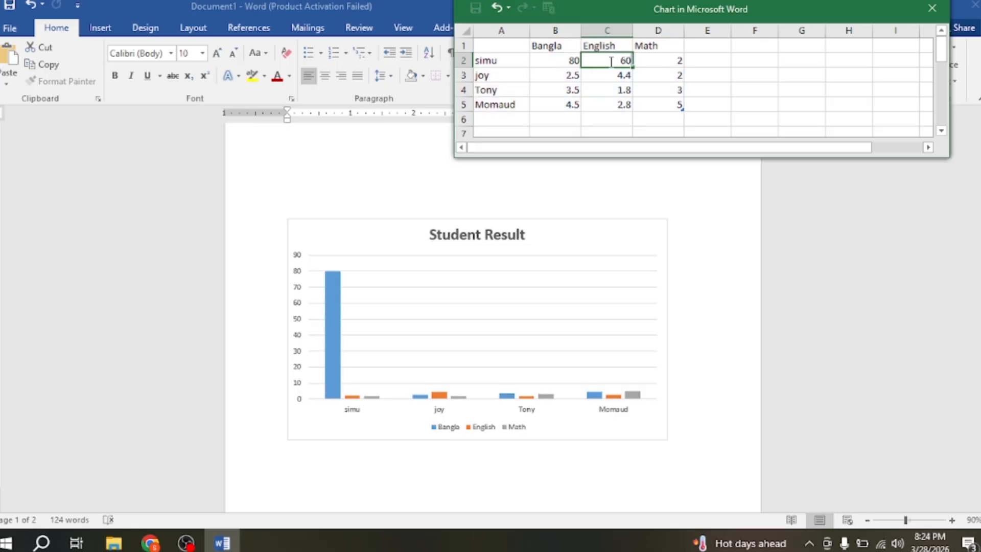
click(680, 63)
text(70)
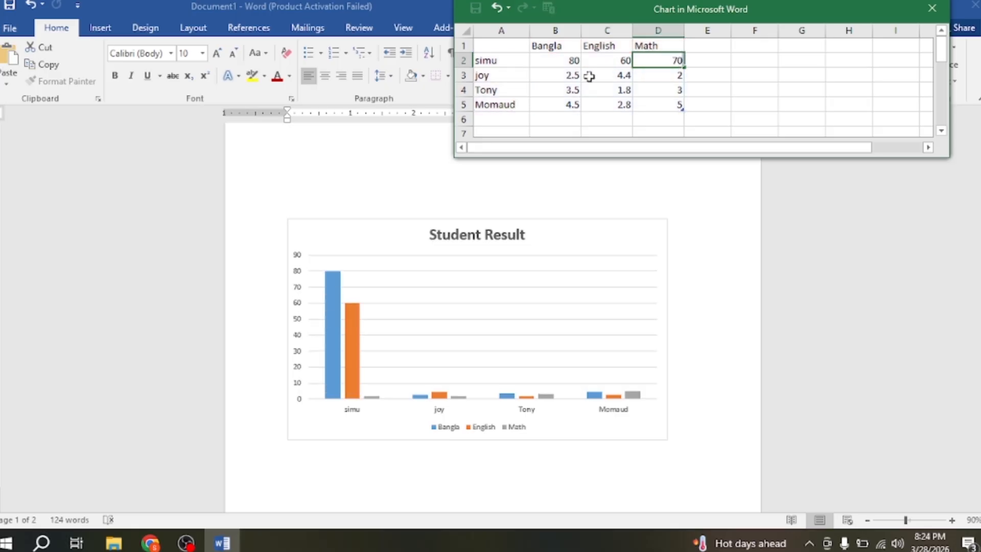
Set the second student's marks to 50 for Bangla and 65 for English.
click(573, 81)
text(50)
click(608, 76)
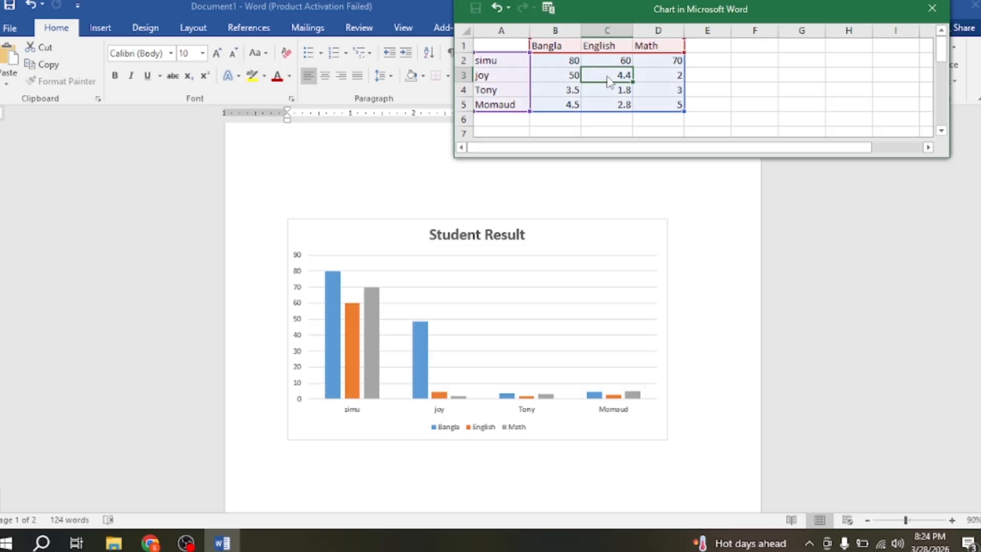
text(65)
click(659, 77)
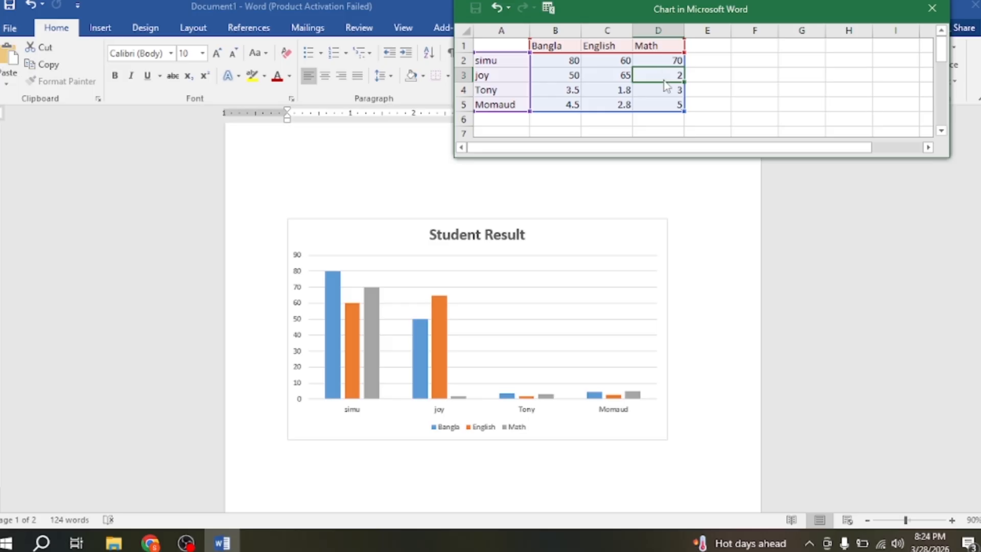
click(541, 60)
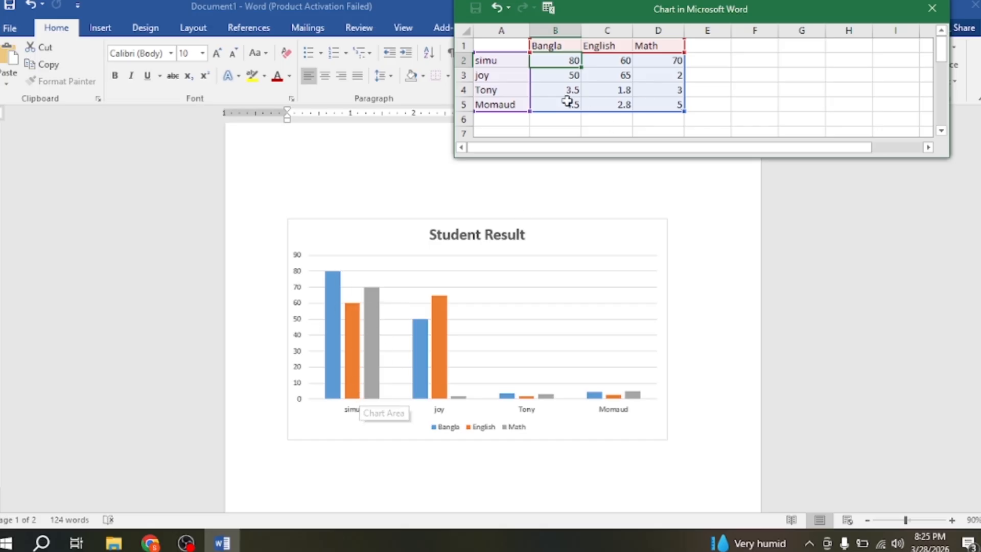
click(562, 76)
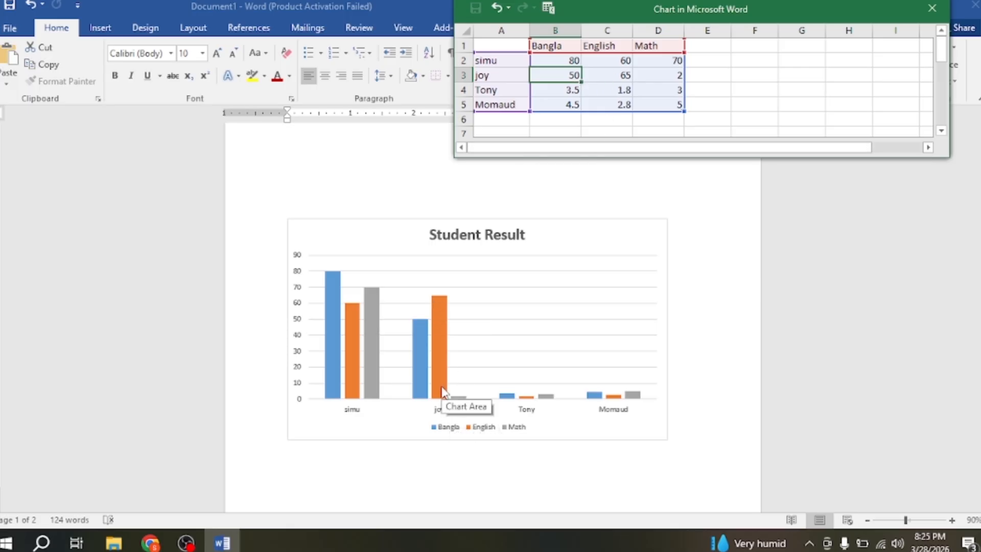
click(601, 75)
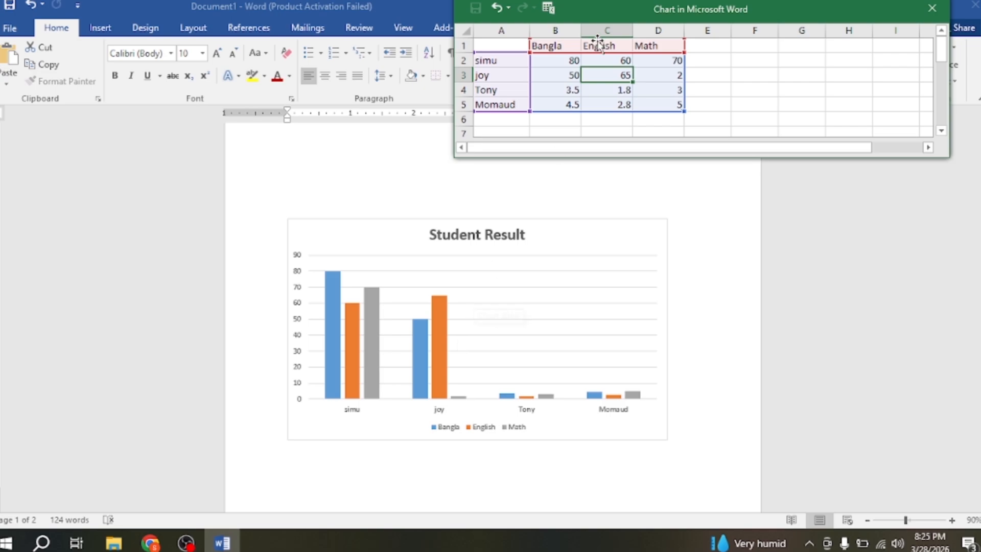
click(571, 74)
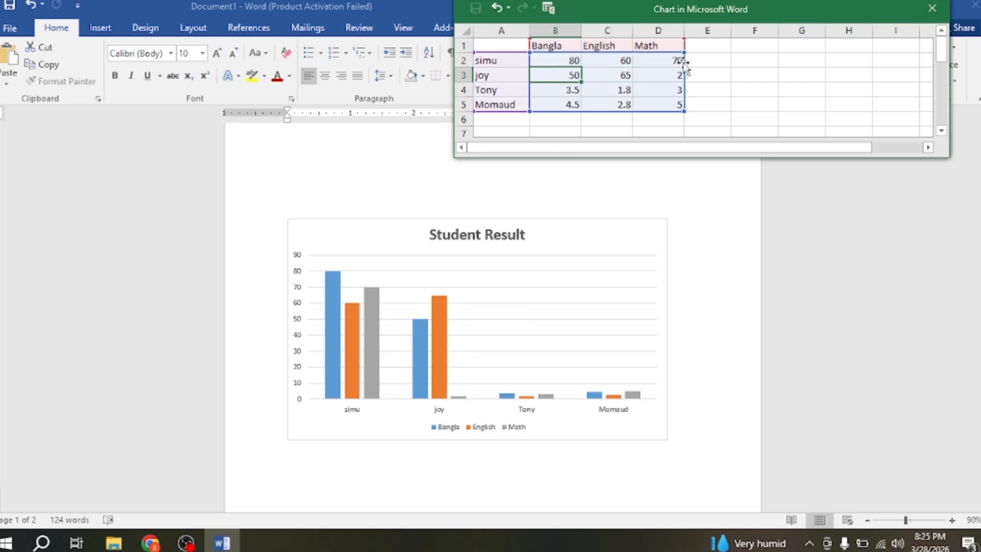
click(626, 74)
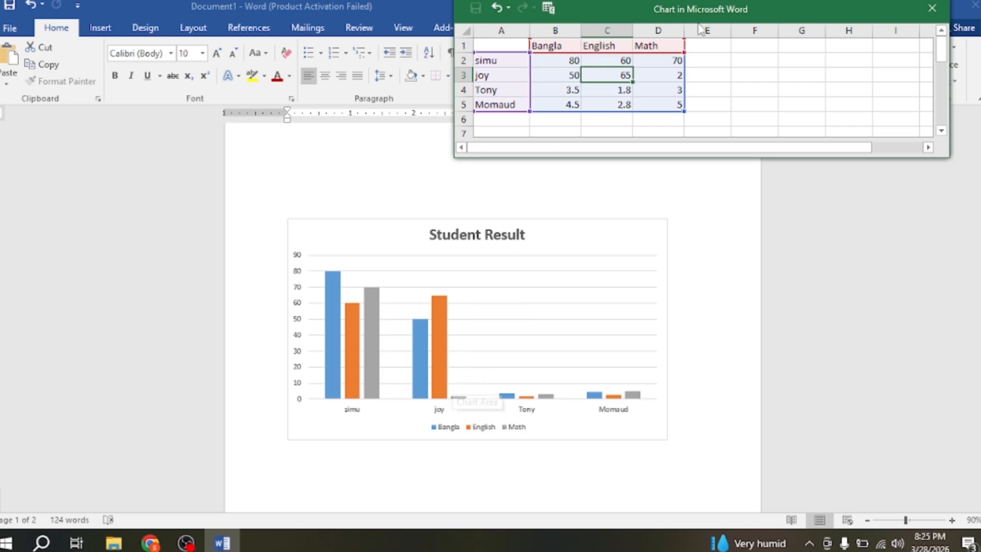
Set the second student's Math mark to 55.
click(673, 76)
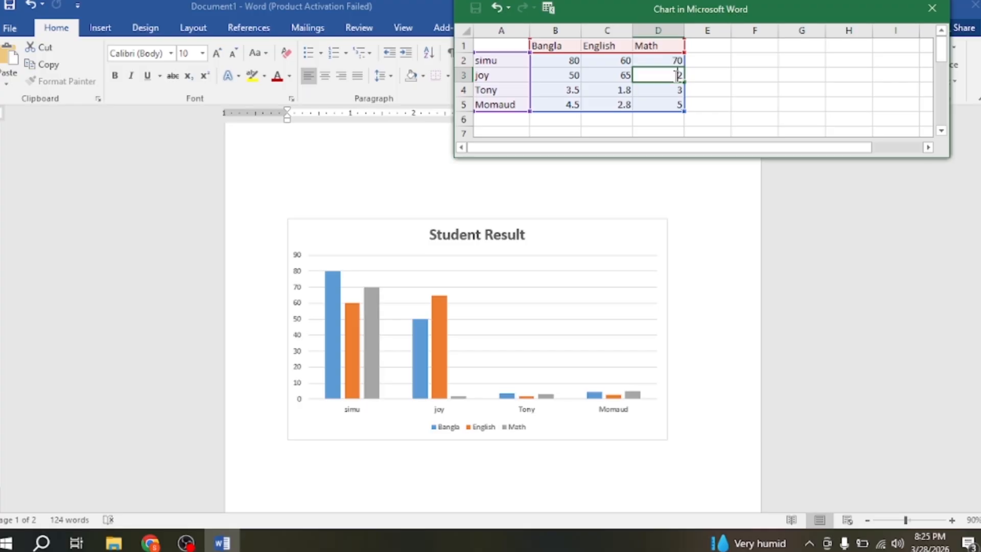
text(6)
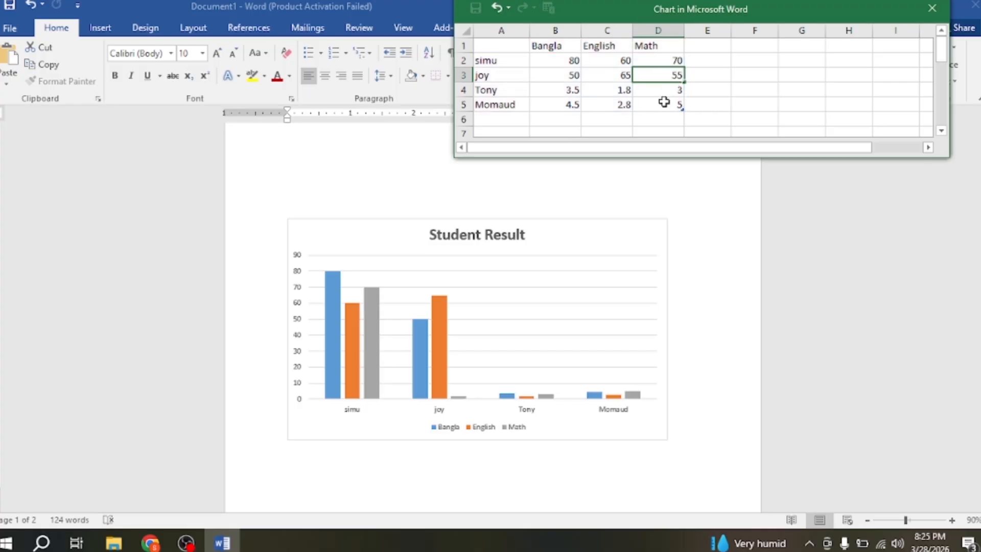
click(718, 80)
click(665, 74)
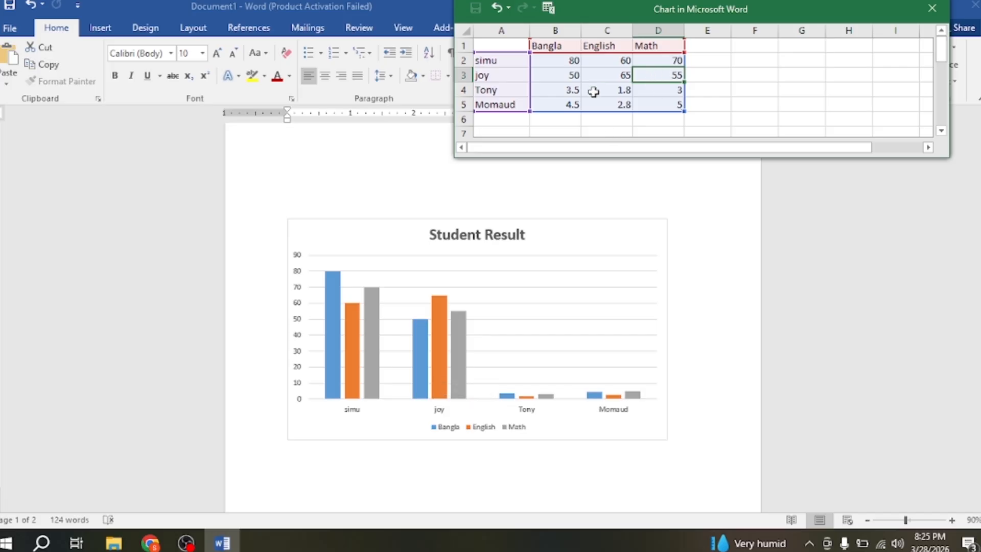
Set the third student's marks to 80 for Bangla, 70 for English and 60 for Math.
click(573, 92)
text(80)
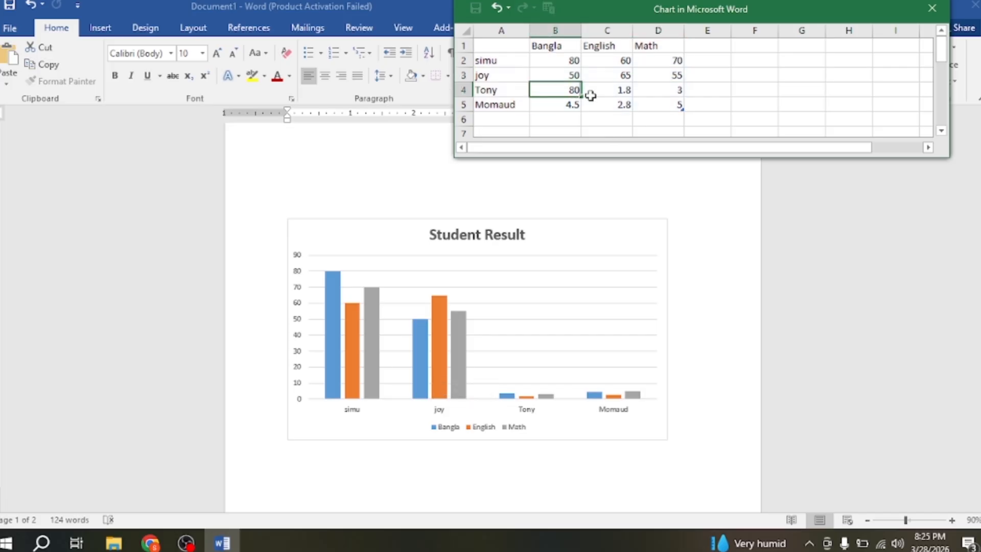
click(608, 91)
text(70)
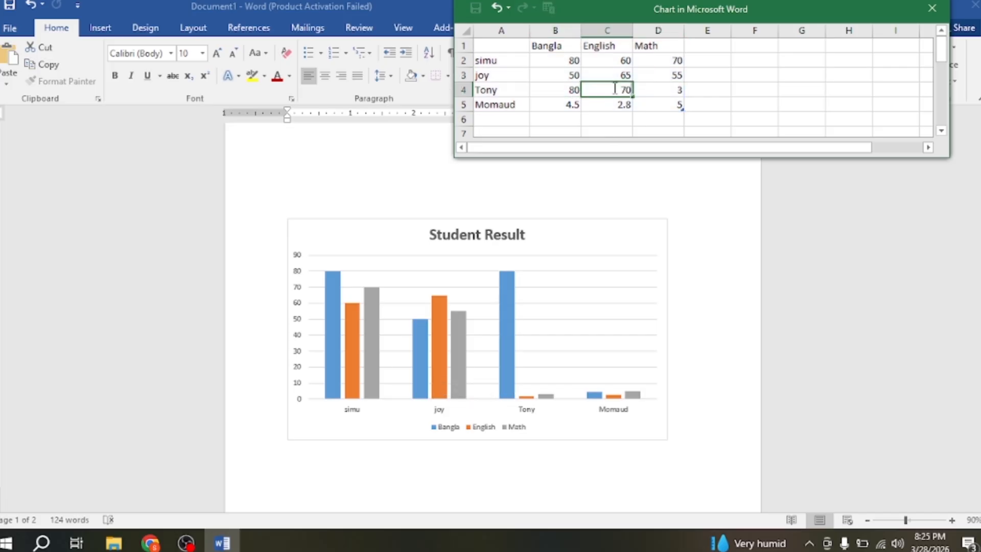
click(663, 91)
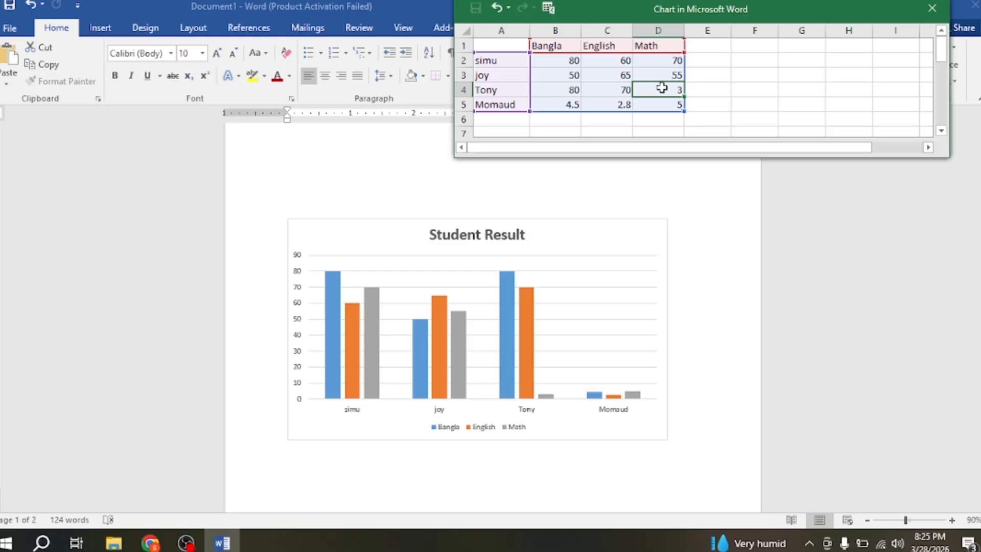
text(60)
Set the fourth student's marks to 45 for Bangla, 30 for English and 44 for Math.
click(564, 108)
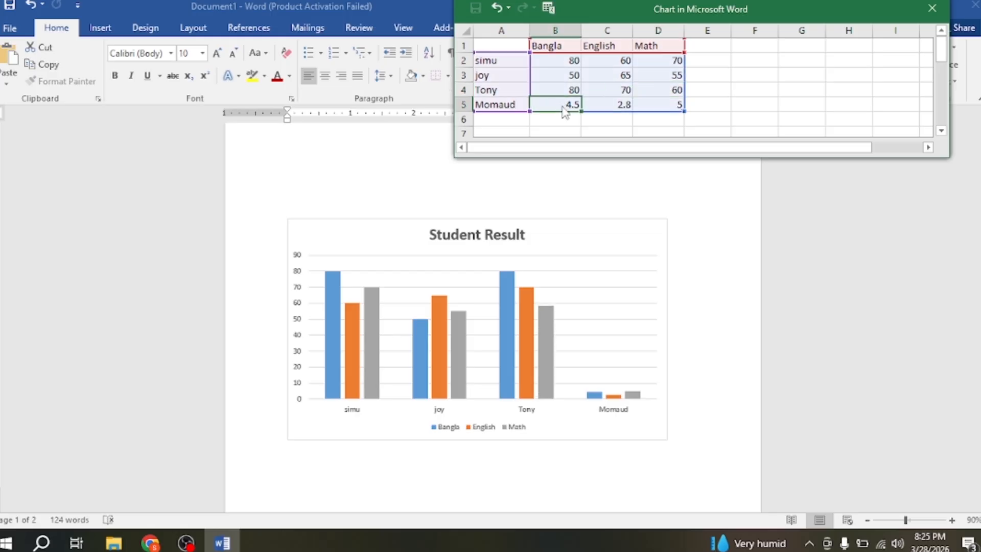
text(45)
click(620, 107)
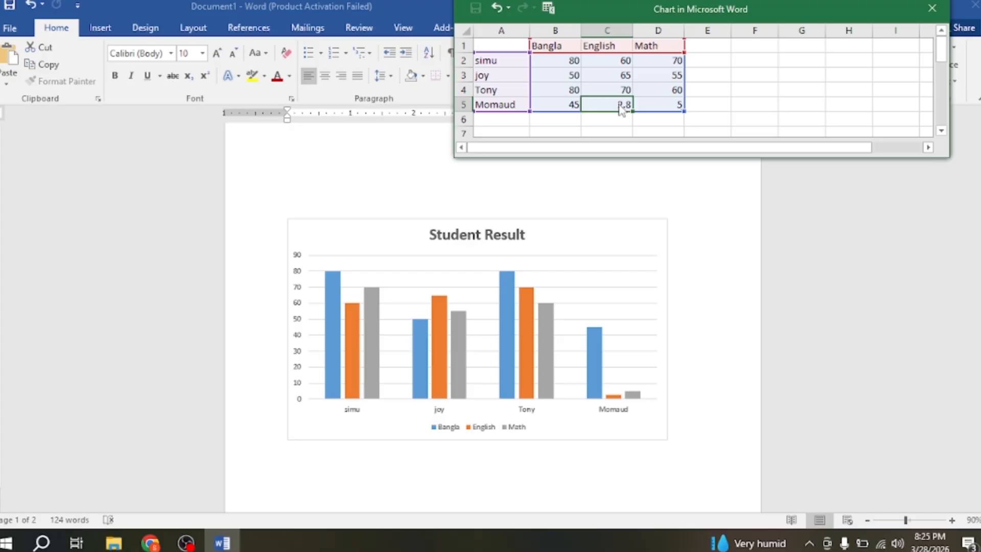
text(30)
click(677, 105)
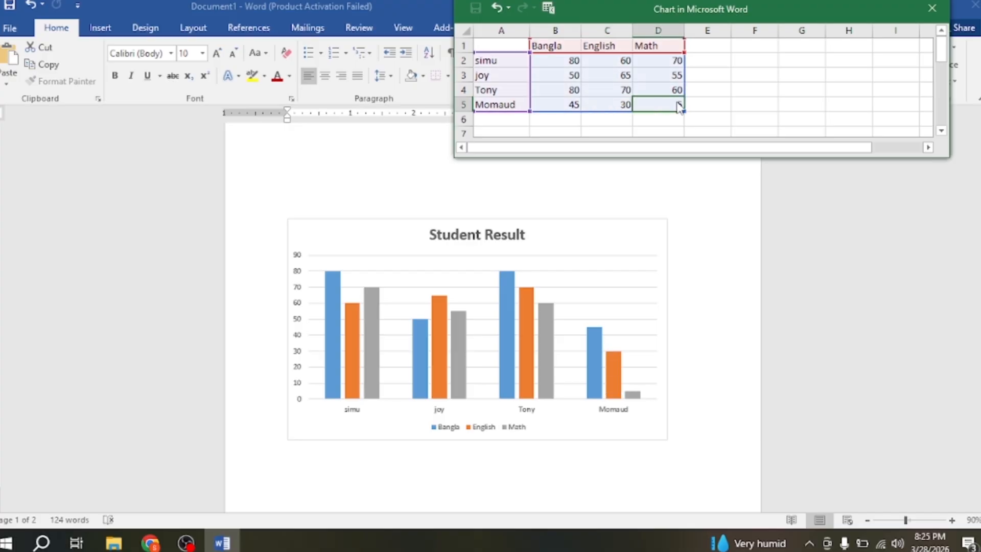
text(44)
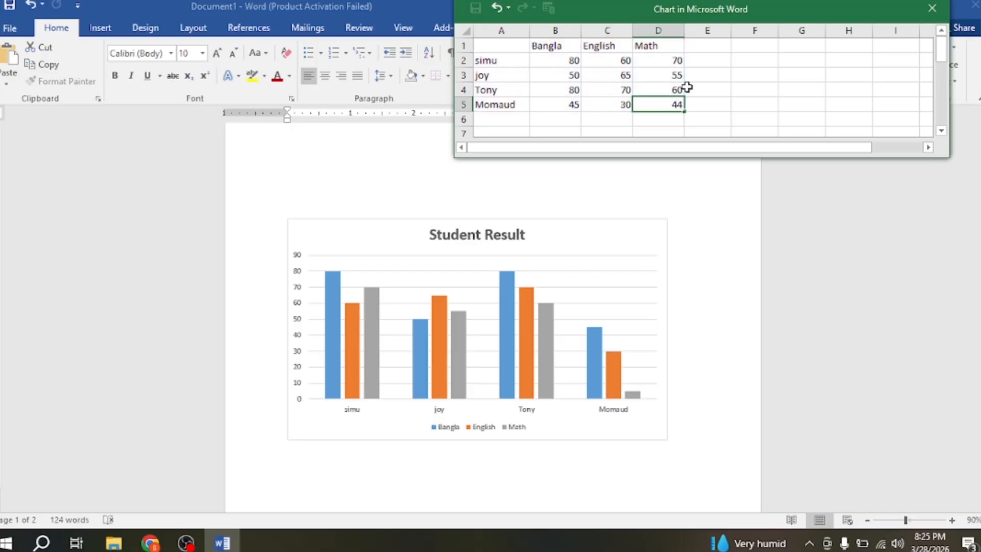
click(706, 104)
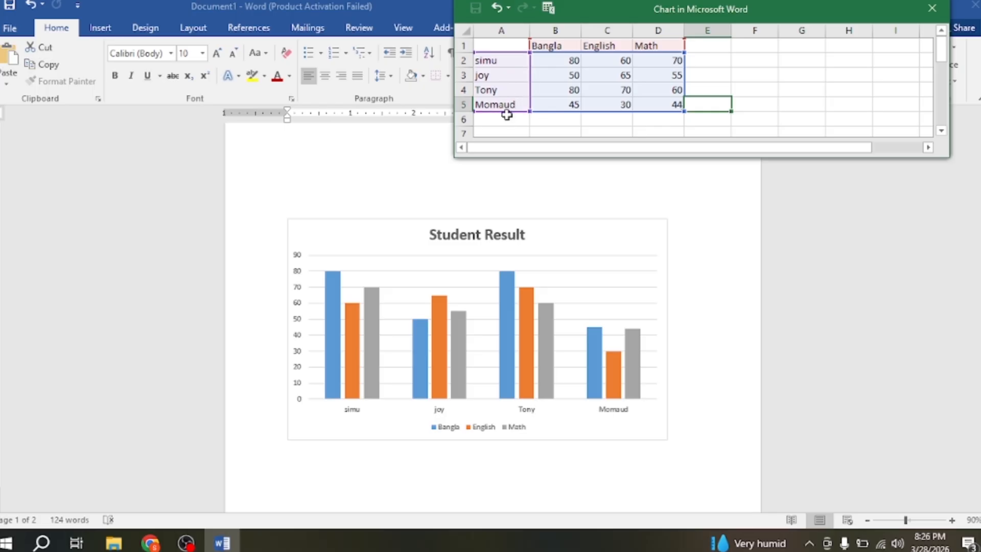
click(494, 61)
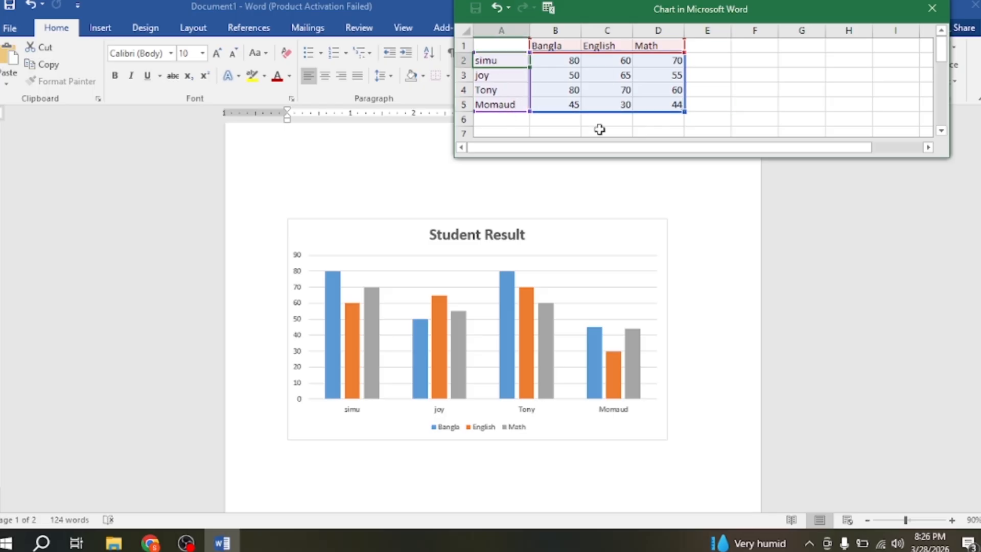
key(Down)
key(Down)
key(Down)
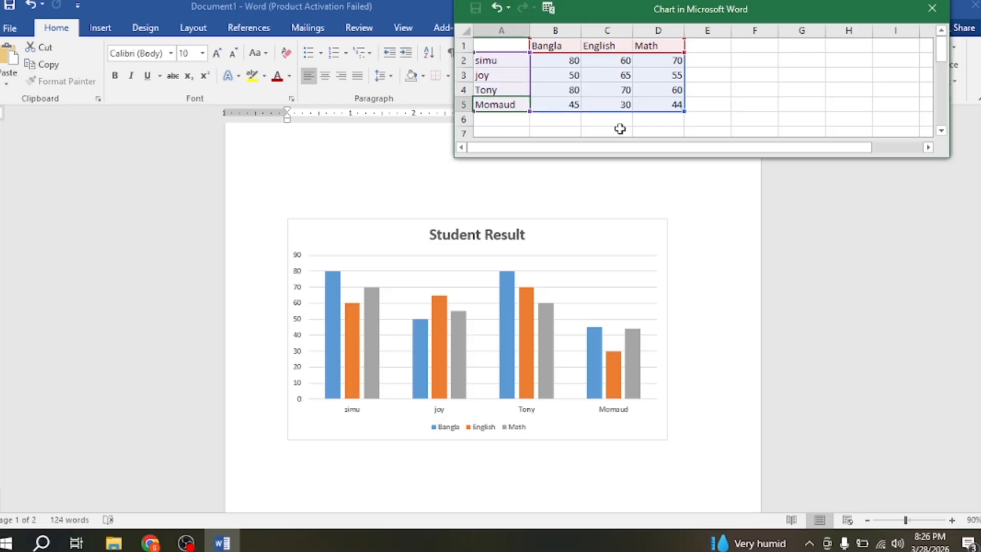
key(Up)
key(Up)
key(Up)
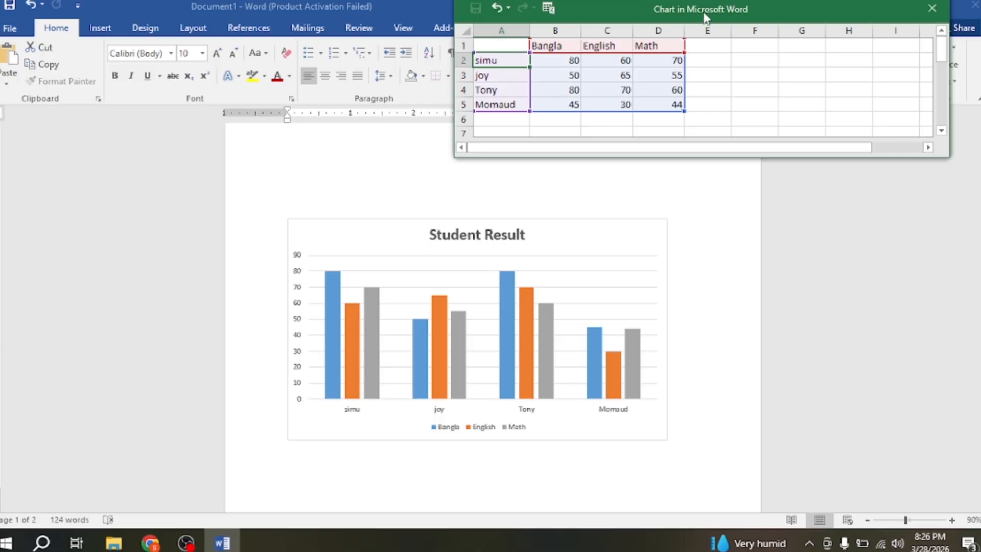
Close the chart's data sheet and return to the chart in the document.
drag(704, 18, 578, 9)
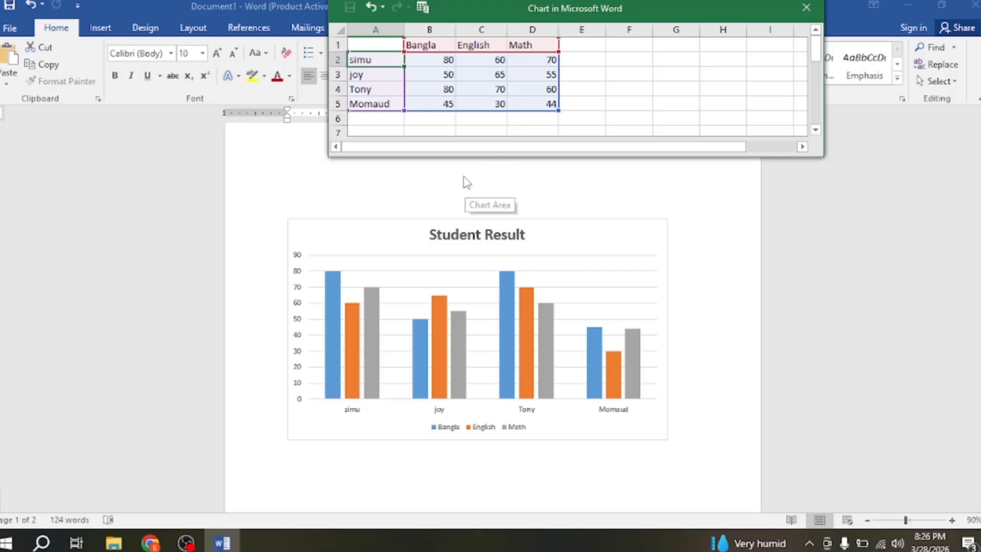
click(807, 8)
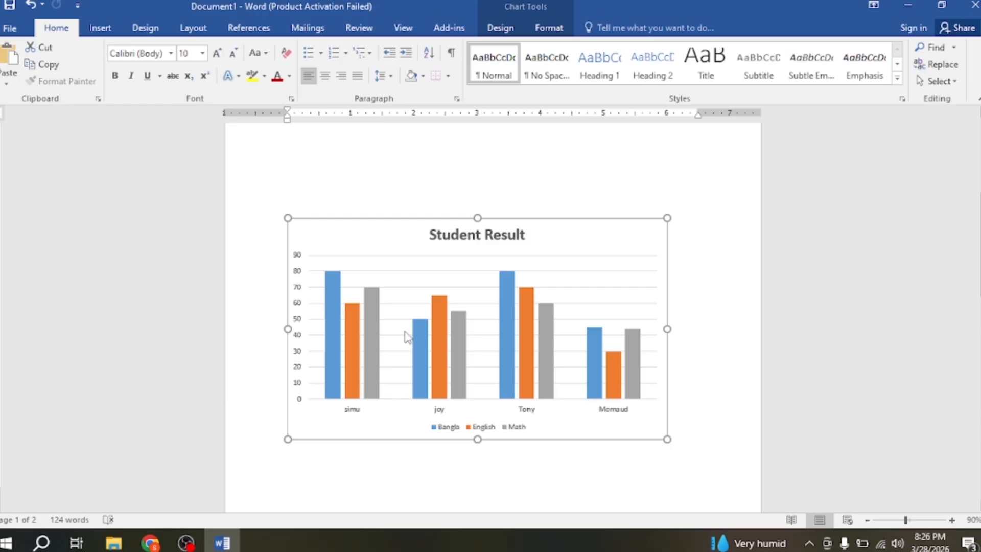
scroll(422, 316, down, 1)
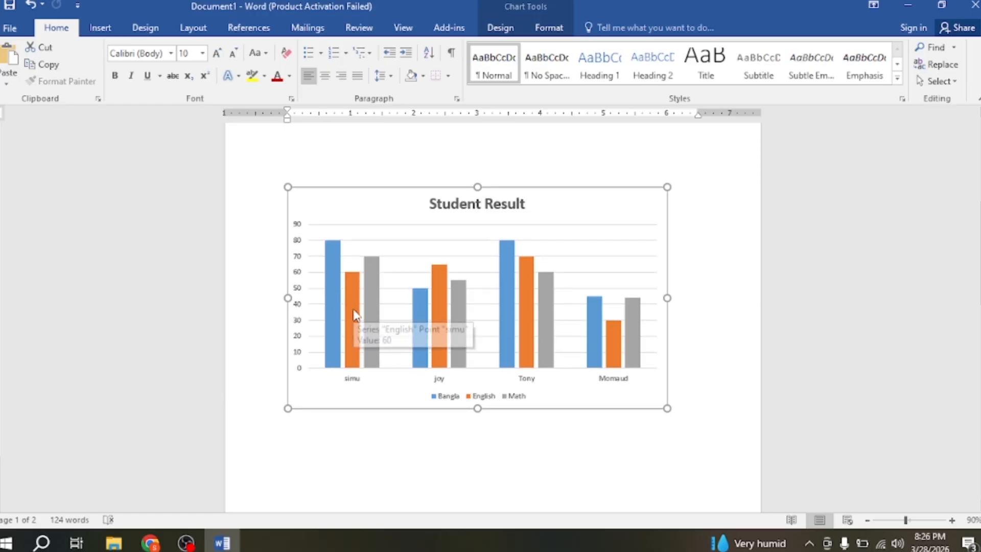
scroll(407, 312, up, 3)
scroll(409, 311, down, 2)
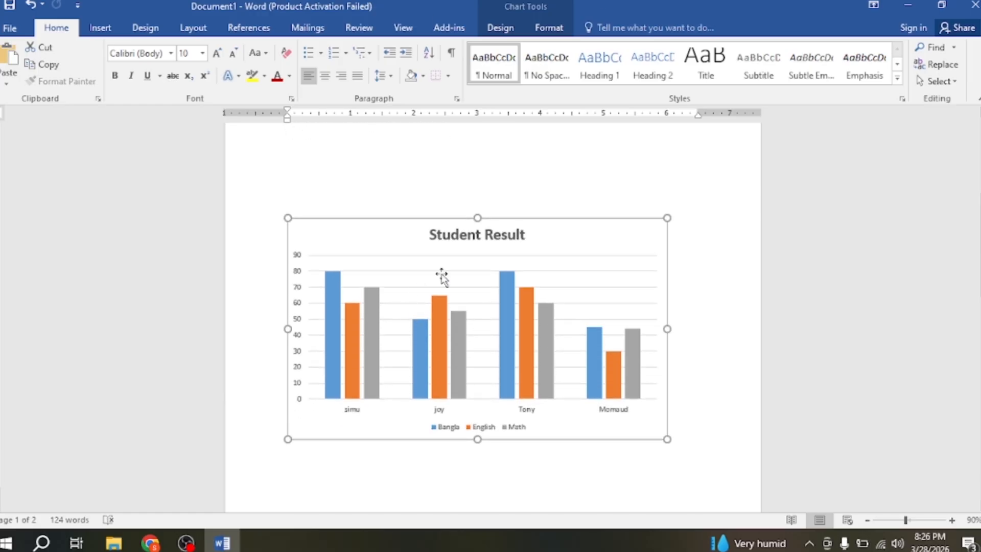
click(498, 242)
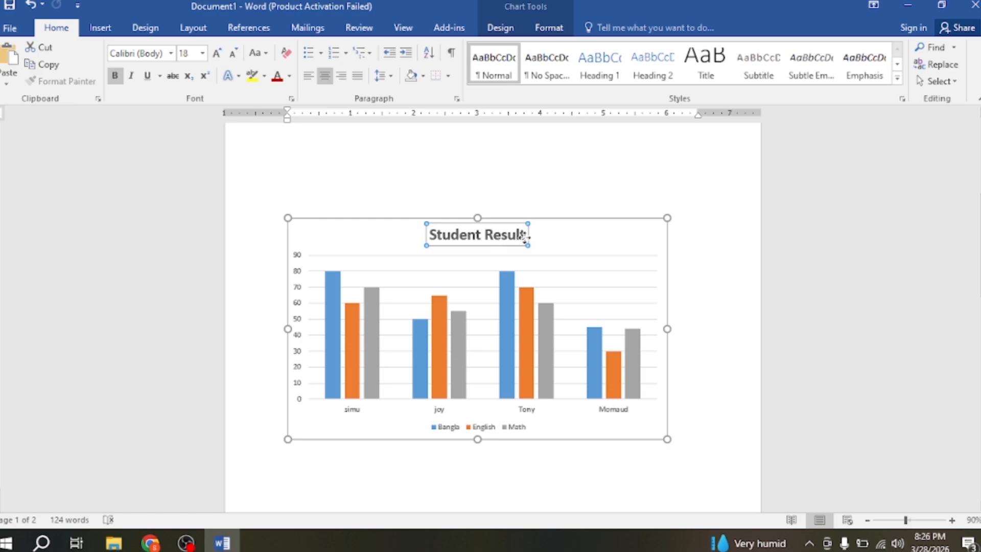
scroll(467, 304, down, 1)
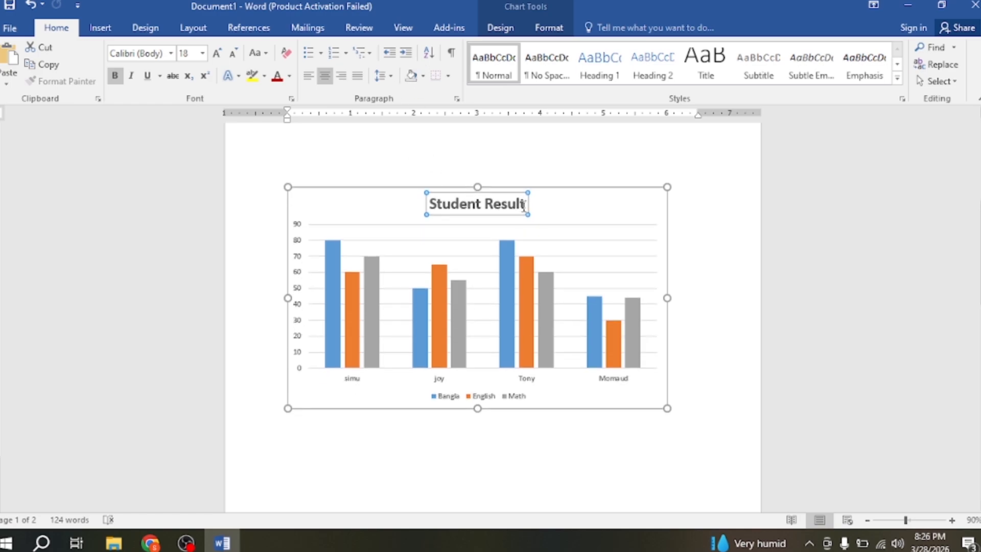
scroll(525, 204, up, 10)
click(524, 204)
scroll(521, 358, down, 3)
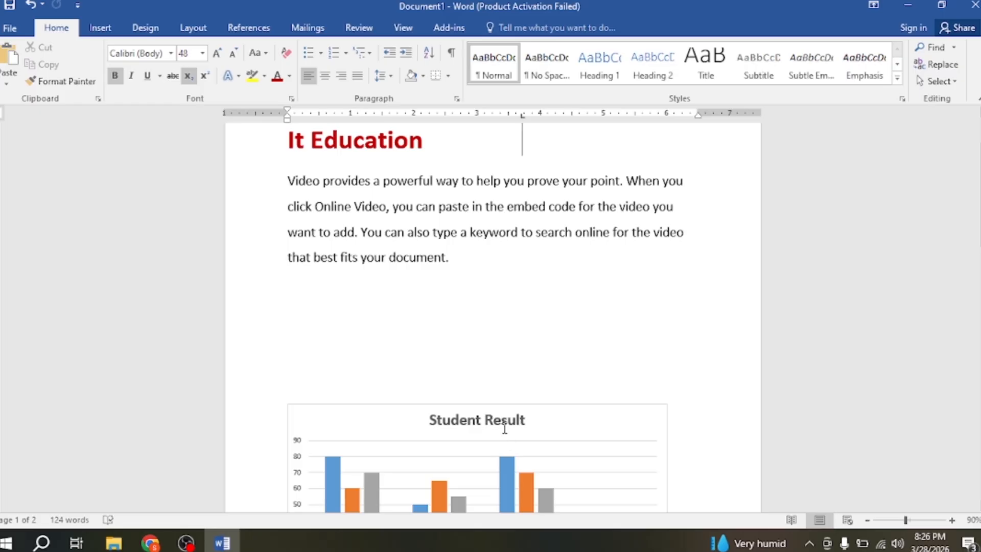
click(504, 428)
scroll(506, 424, up, 3)
scroll(517, 429, down, 4)
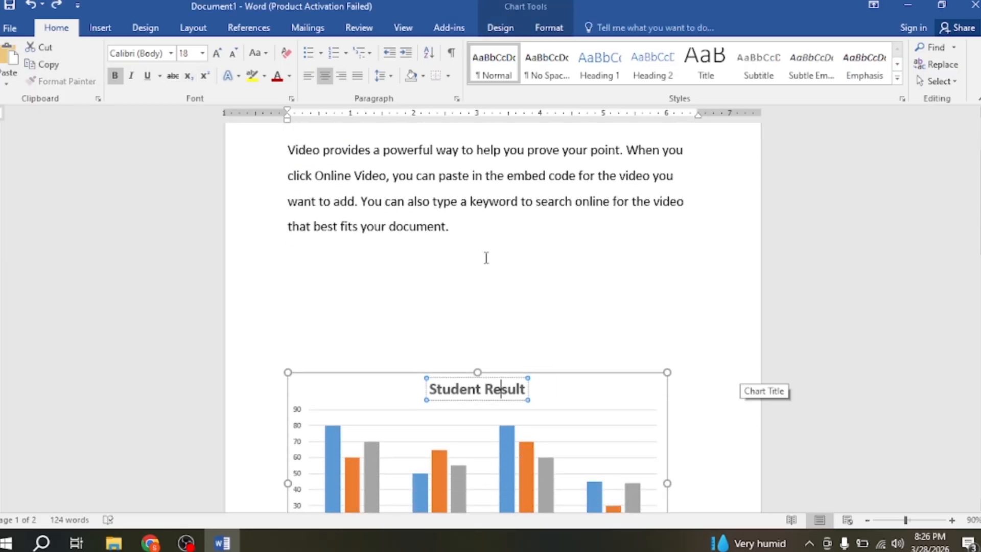
Delete the "It Education" heading and the paragraph beneath it above the chart.
drag(449, 237, 263, 207)
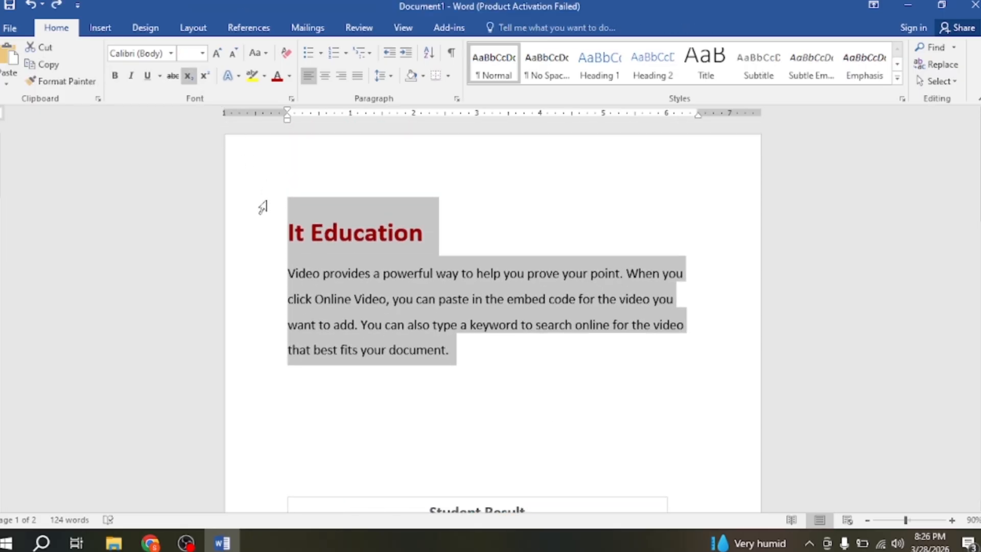
key(Delete)
scroll(304, 261, down, 1)
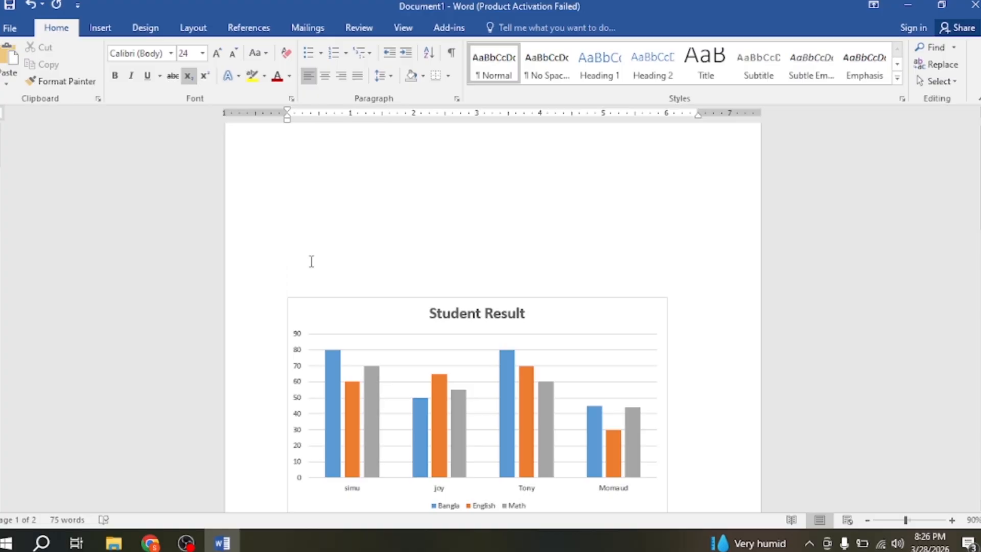
Append "-2026" to the chart title so that it reads "Student Result-2026".
scroll(311, 261, down, 2)
click(508, 245)
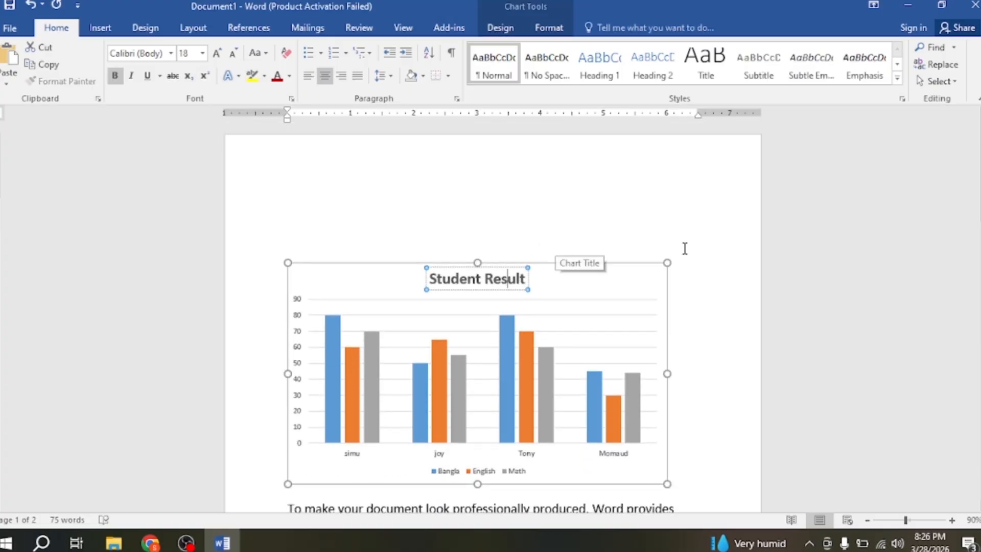
text(-2026)
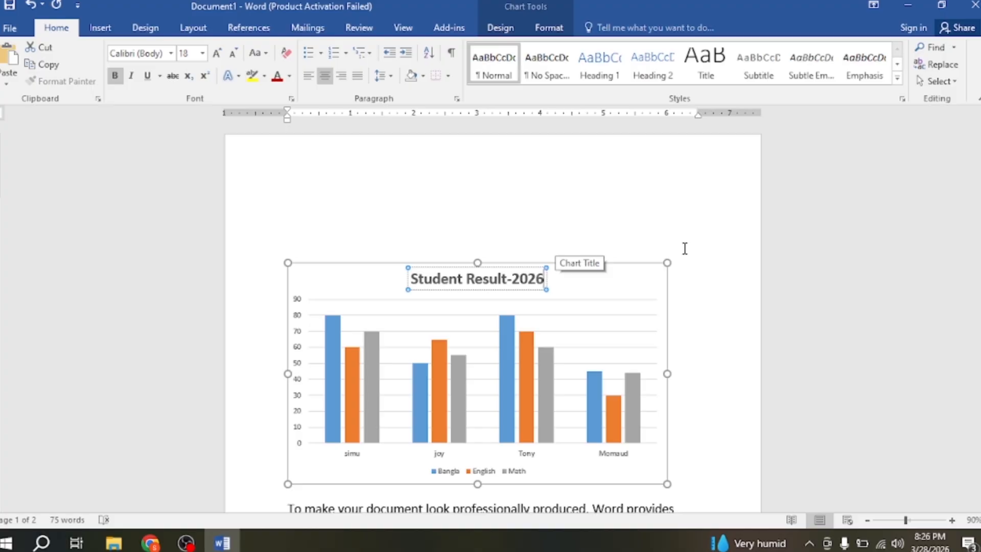
scroll(571, 193, down, 1)
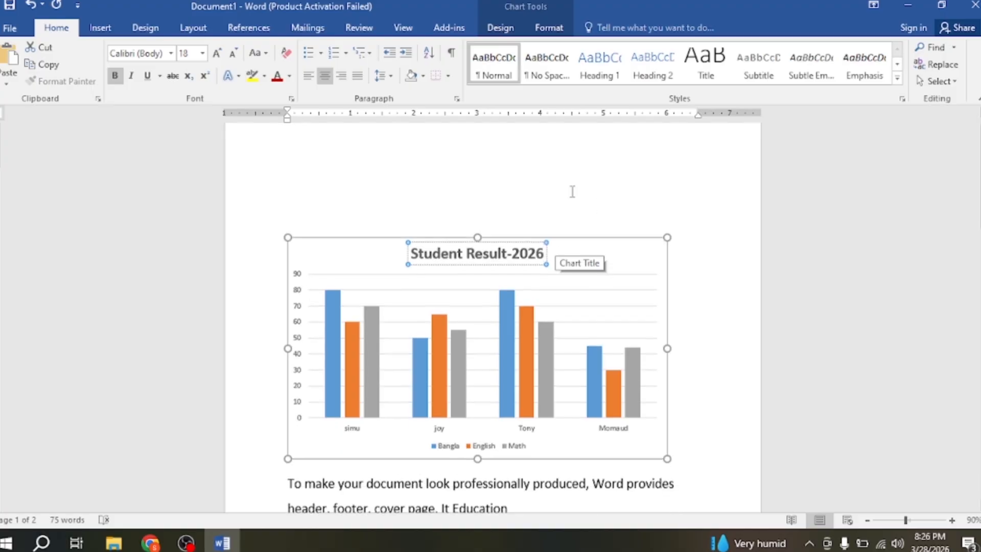
Underline the whole chart title and set its font colour to standard Red.
scroll(498, 240, up, 1)
key(ctrl+a)
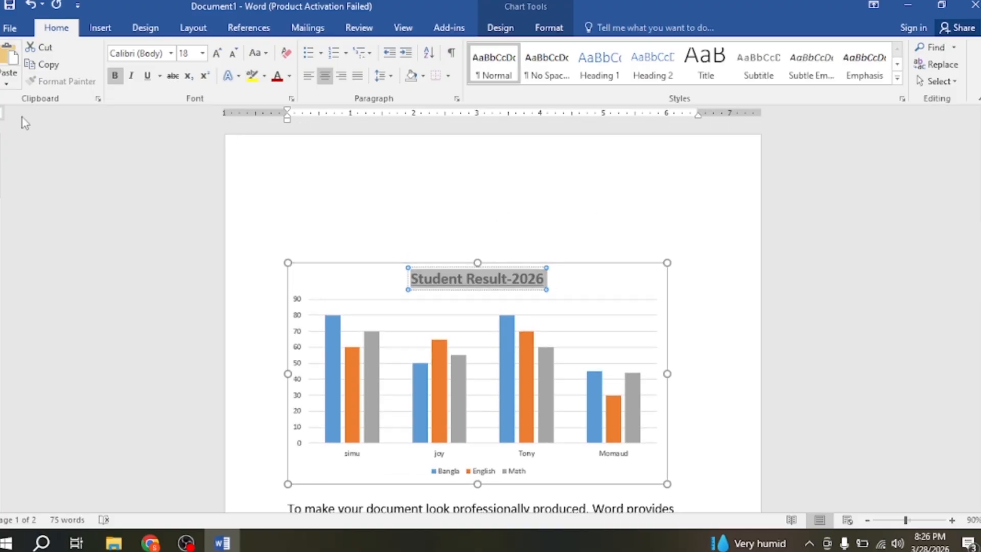
click(148, 76)
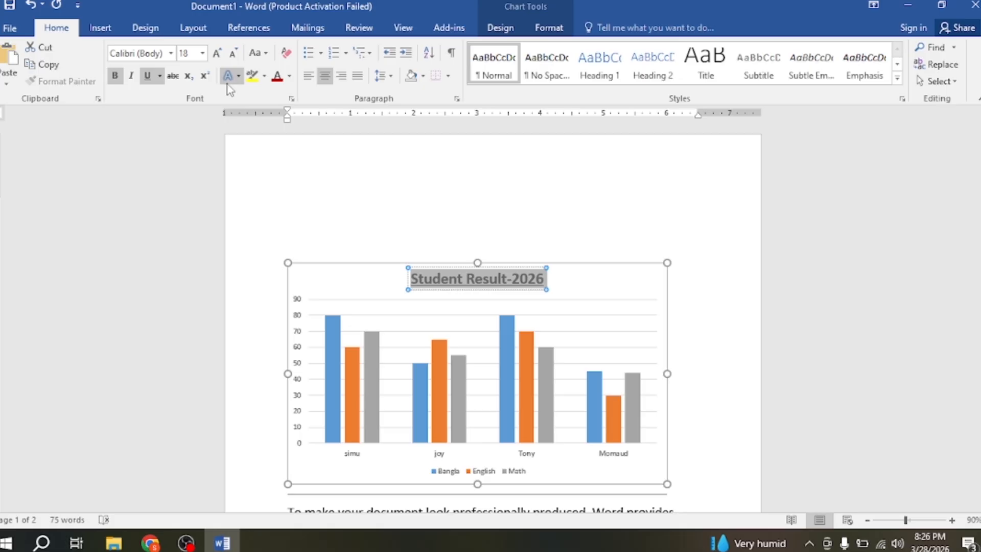
click(290, 76)
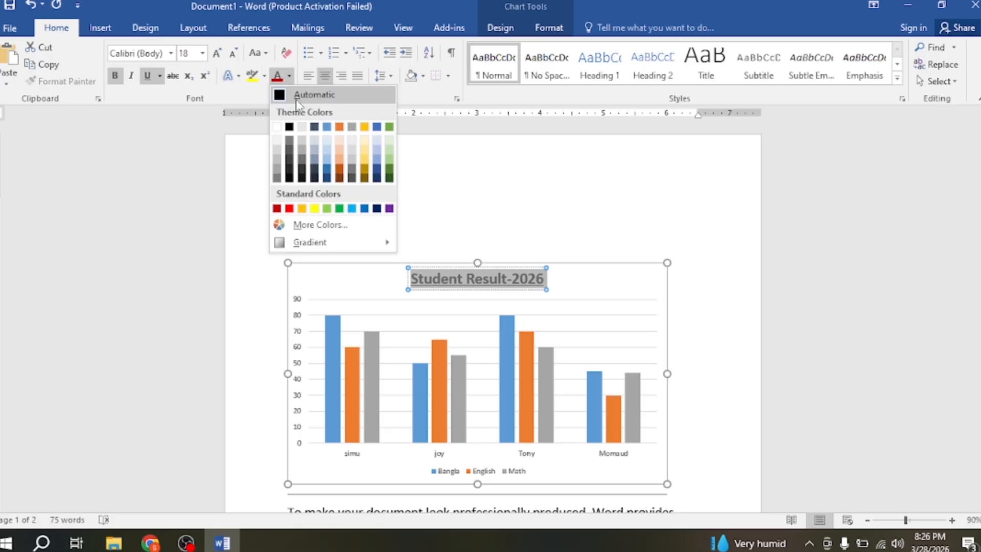
click(290, 208)
click(607, 224)
scroll(850, 333, down, 3)
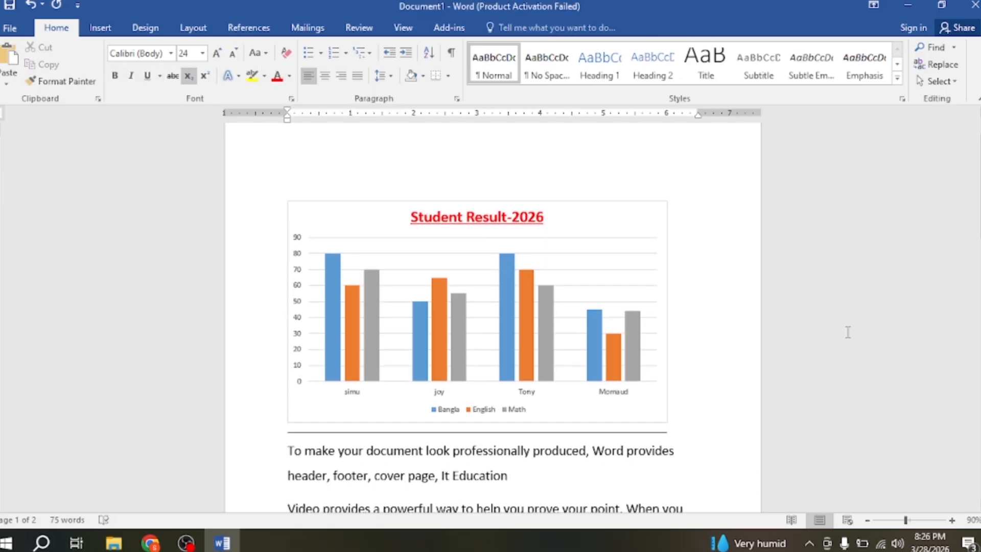
Add eight blank lines directly after the chart to push the text below it down.
scroll(555, 320, down, 3)
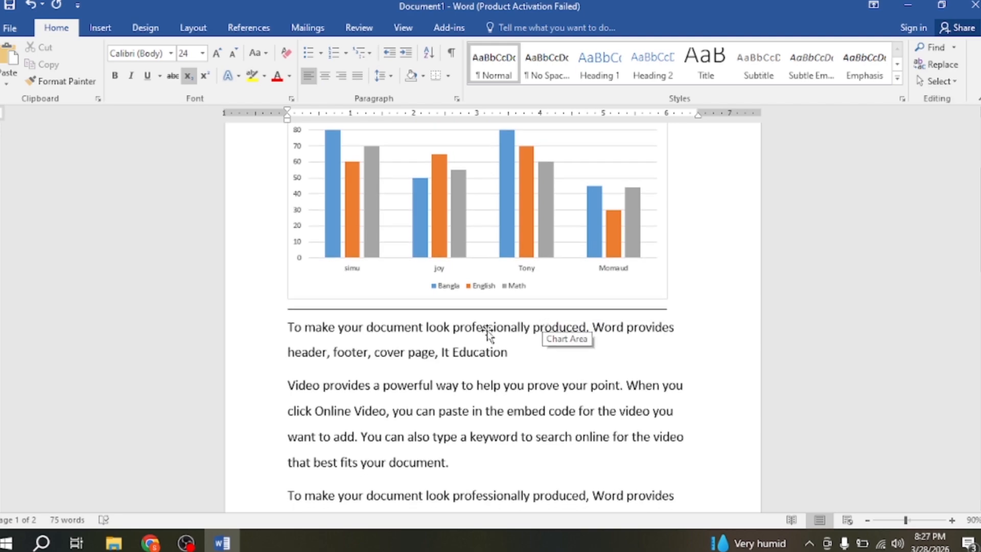
scroll(511, 332, up, 2)
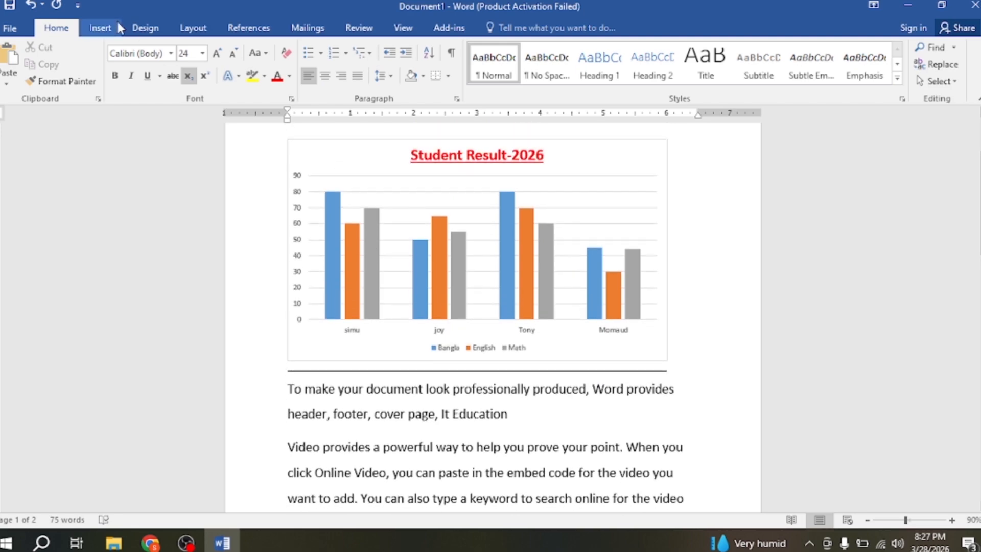
click(685, 361)
key(Return)
key(Return)
key(Return)
key(Return)
key(Return)
key(Return)
key(Return)
key(Return)
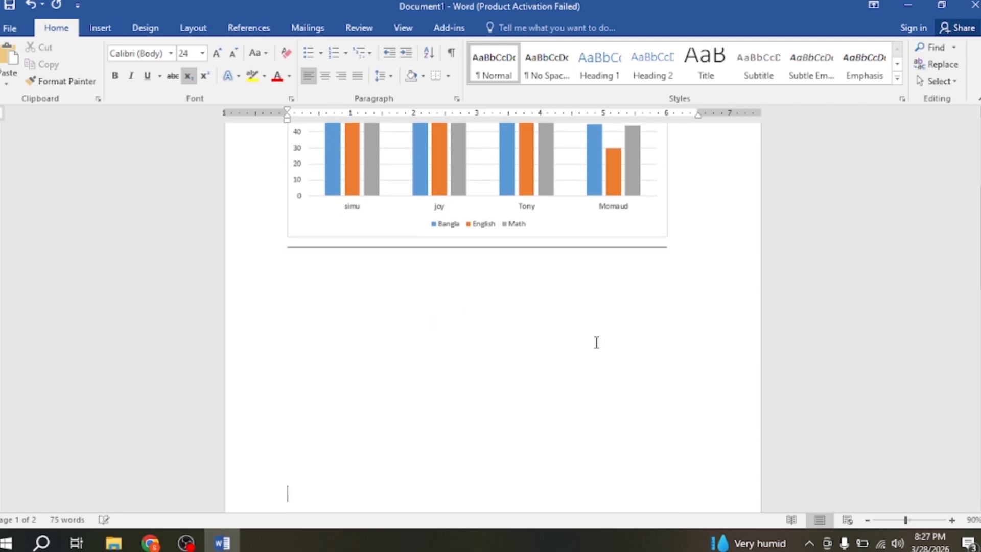
scroll(331, 329, up, 4)
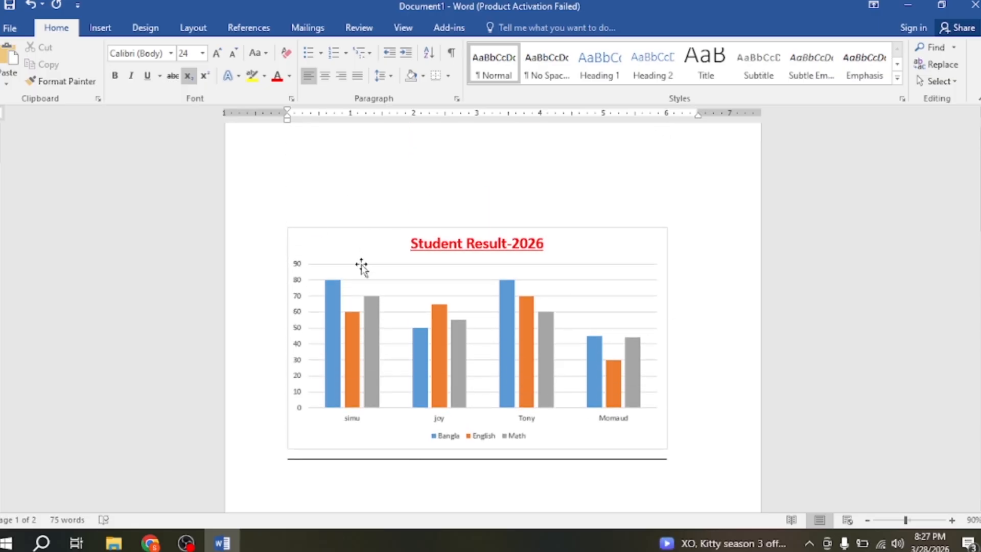
Browse the line and column chart types and insert a standard pie chart into the document below the column chart.
click(103, 24)
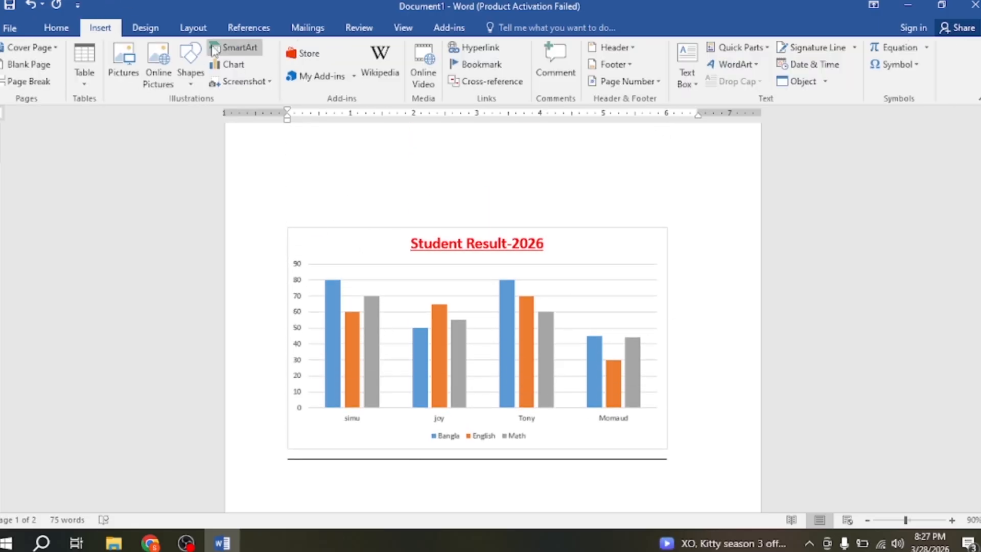
click(243, 71)
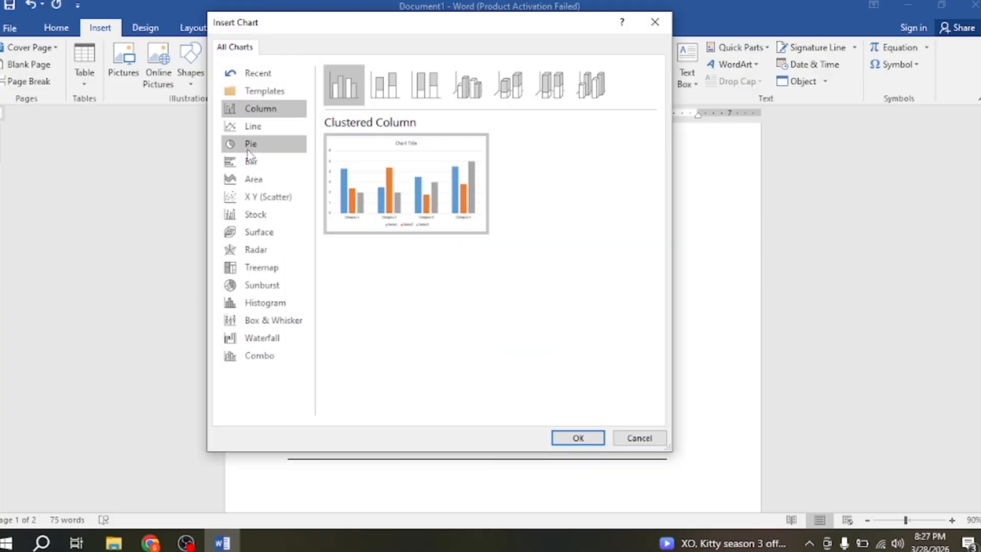
click(249, 148)
click(252, 126)
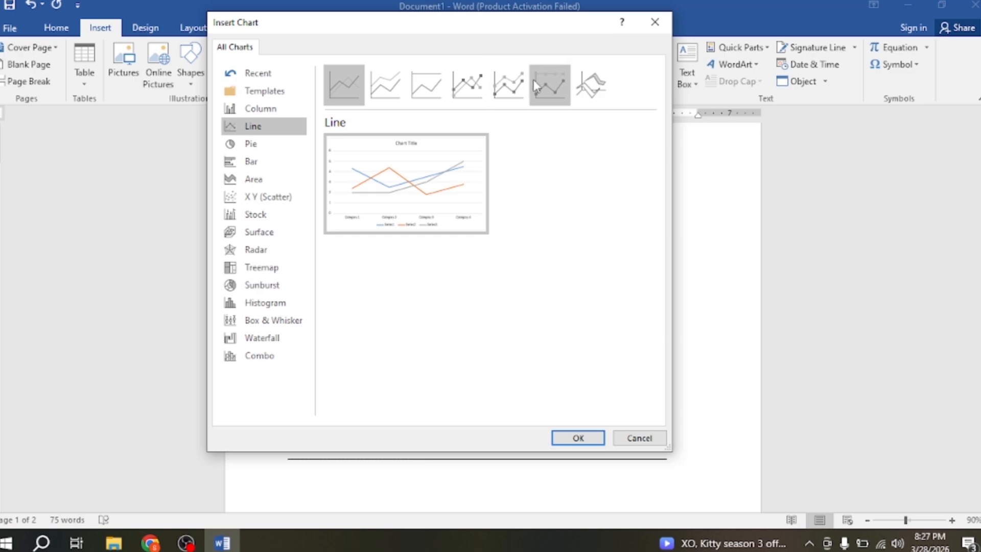
click(273, 109)
click(258, 148)
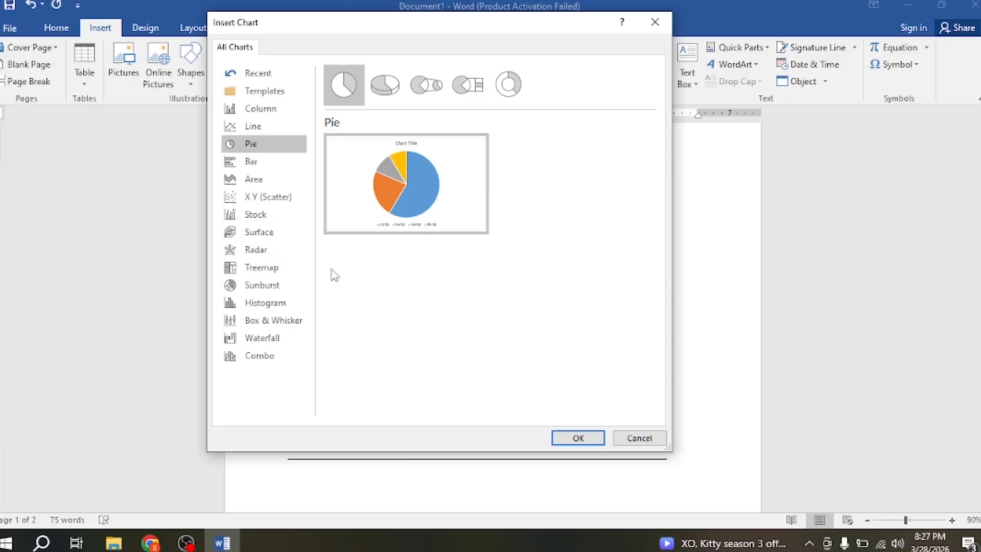
click(577, 438)
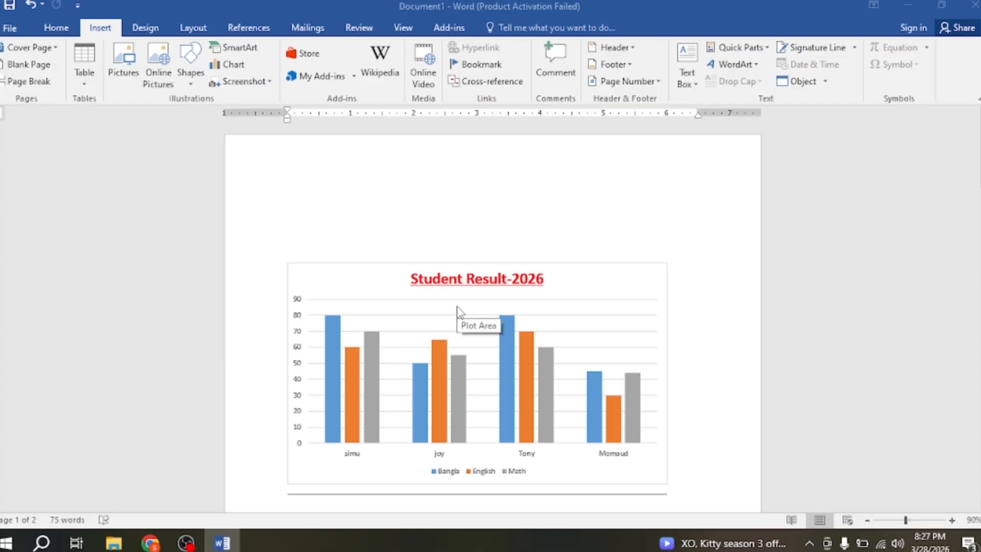
click(636, 412)
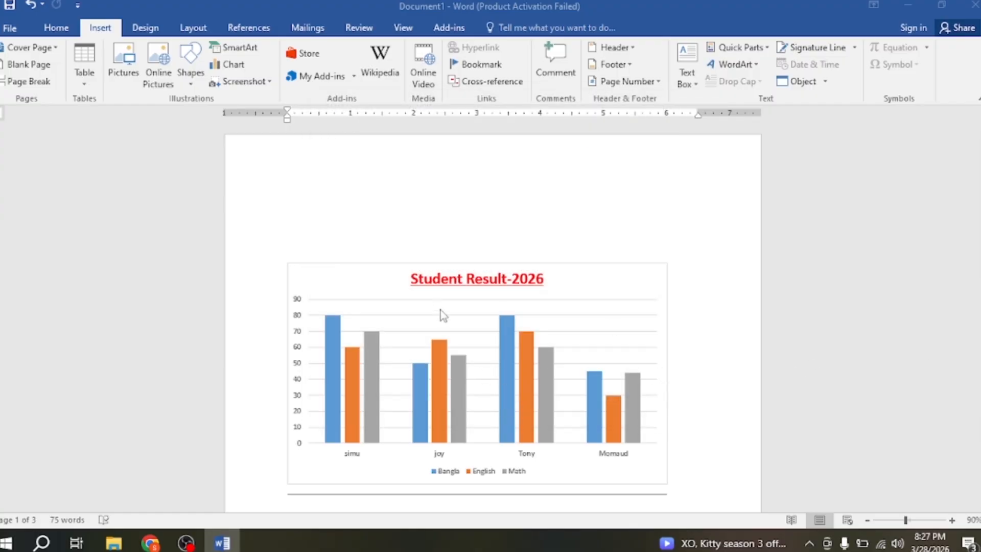
Select the "Sales" pie chart, dismiss its data point formatting options and delete the chart from the document.
scroll(672, 307, down, 5)
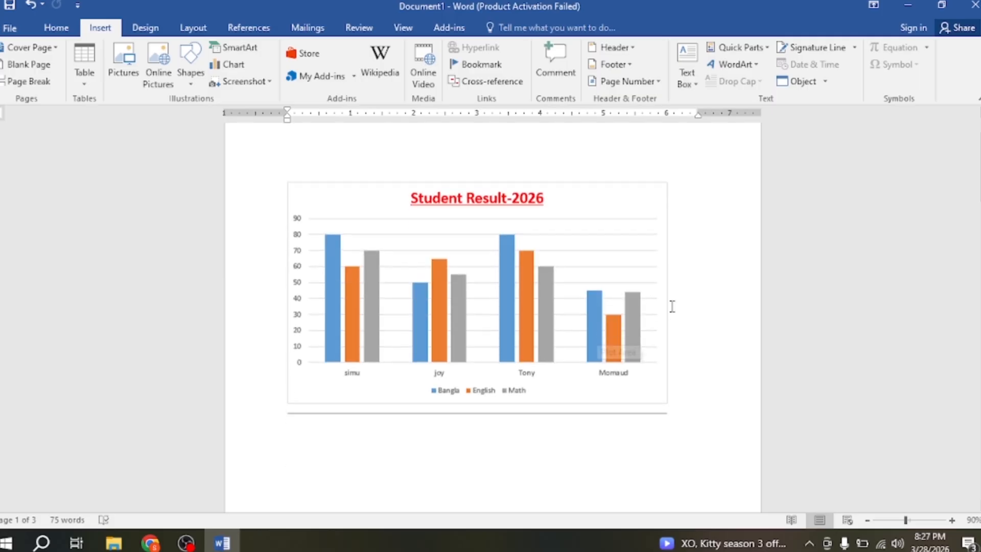
scroll(608, 335, down, 10)
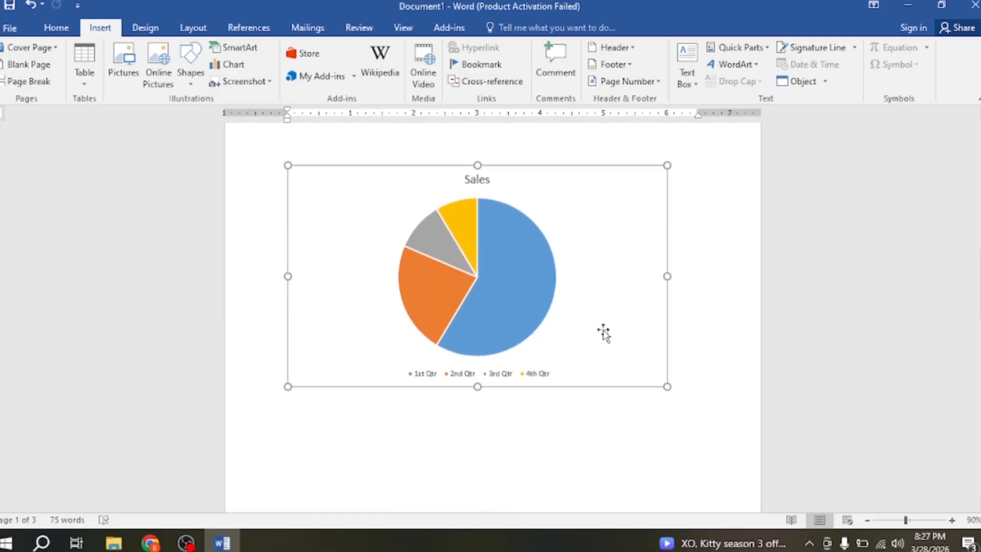
scroll(498, 226, up, 3)
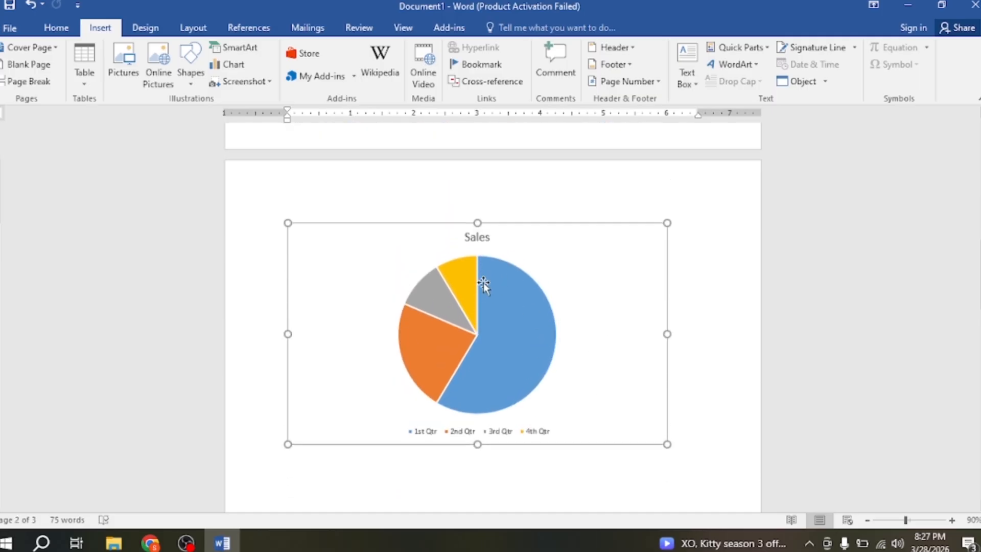
click(474, 318)
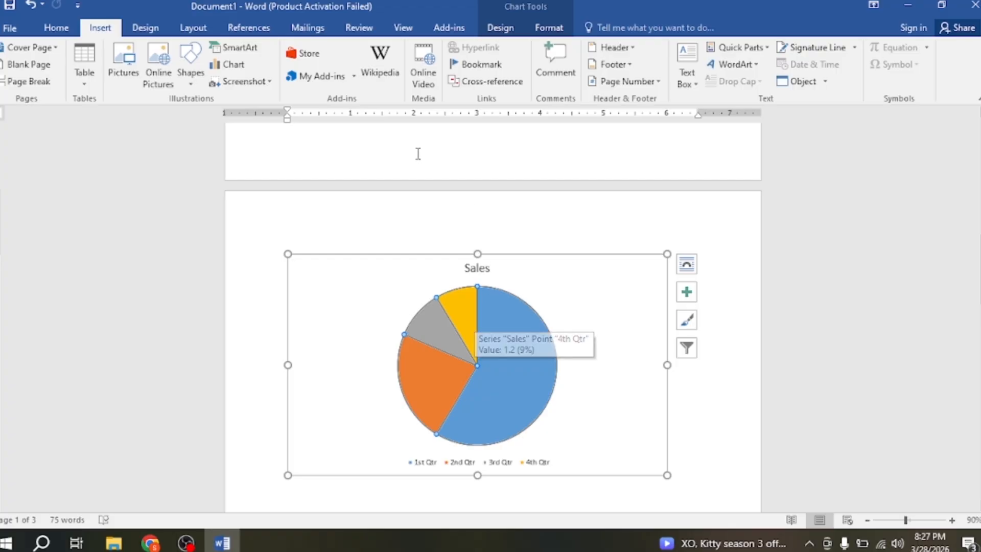
double_click(499, 338)
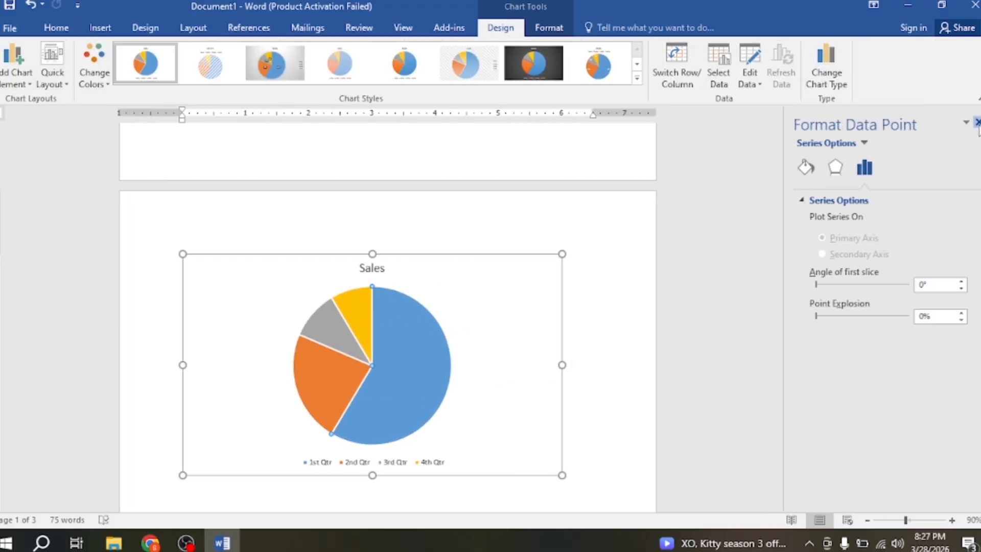
click(977, 122)
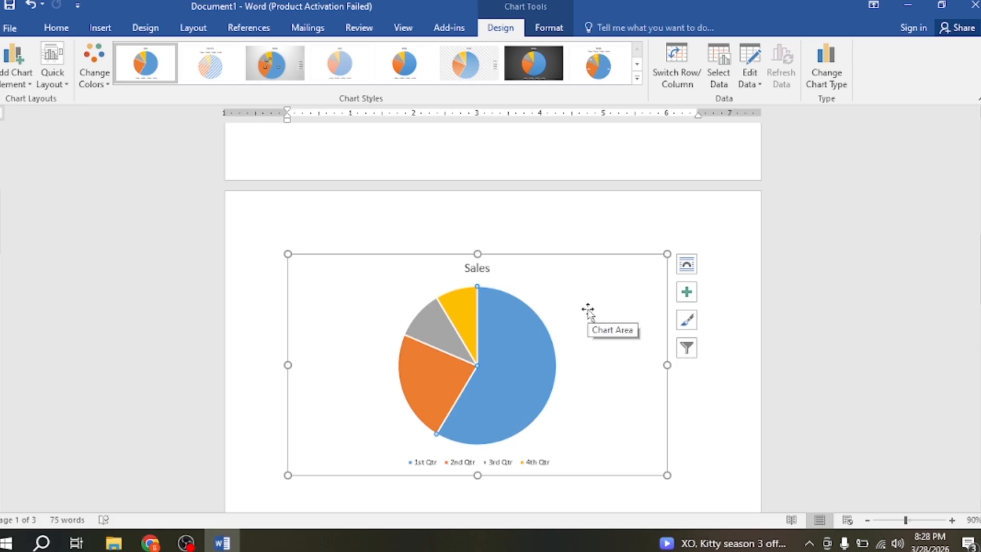
scroll(554, 322, up, 4)
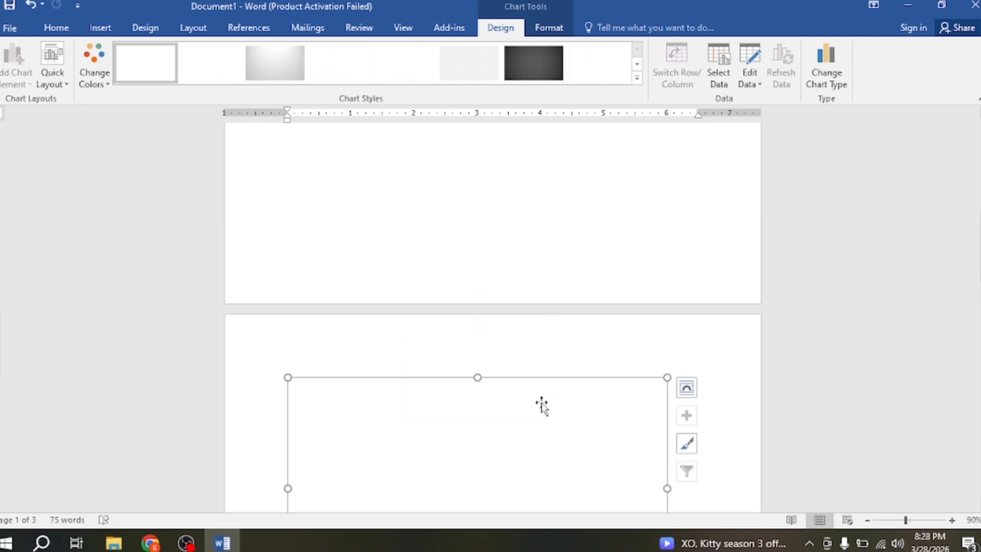
key(Delete)
Open the plot area formatting options of the "Student Result-2026" chart and open its data sheet for editing.
scroll(543, 395, up, 4)
scroll(557, 380, up, 4)
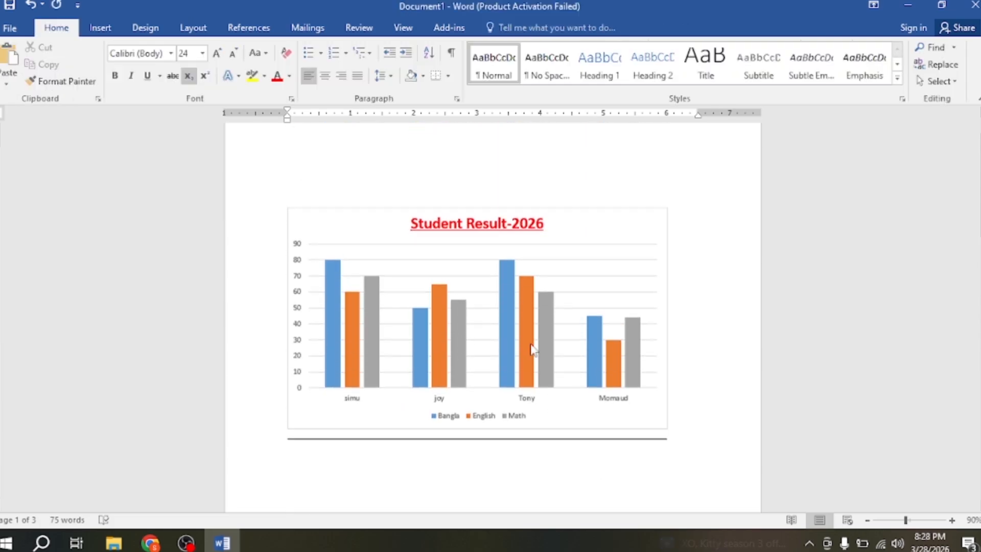
click(462, 275)
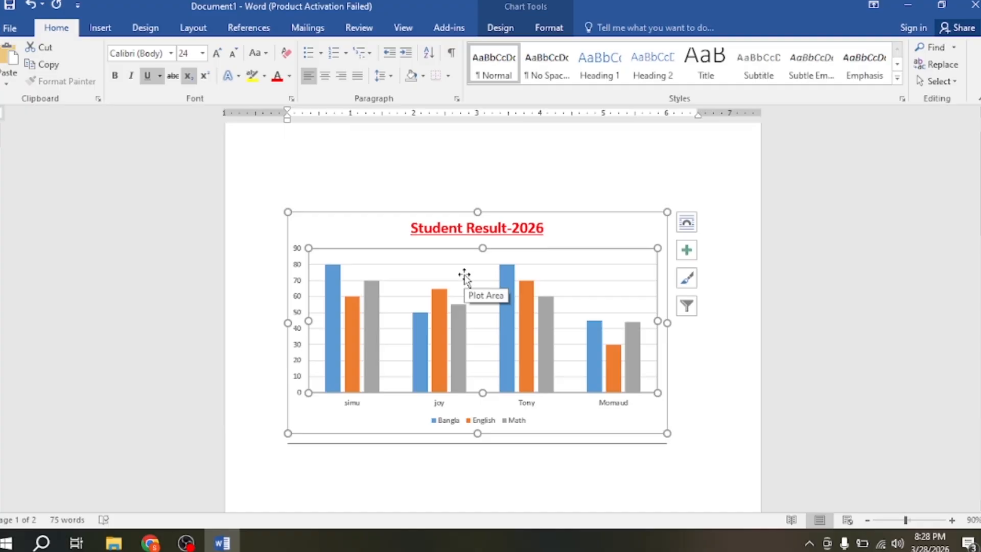
double_click(447, 247)
click(500, 28)
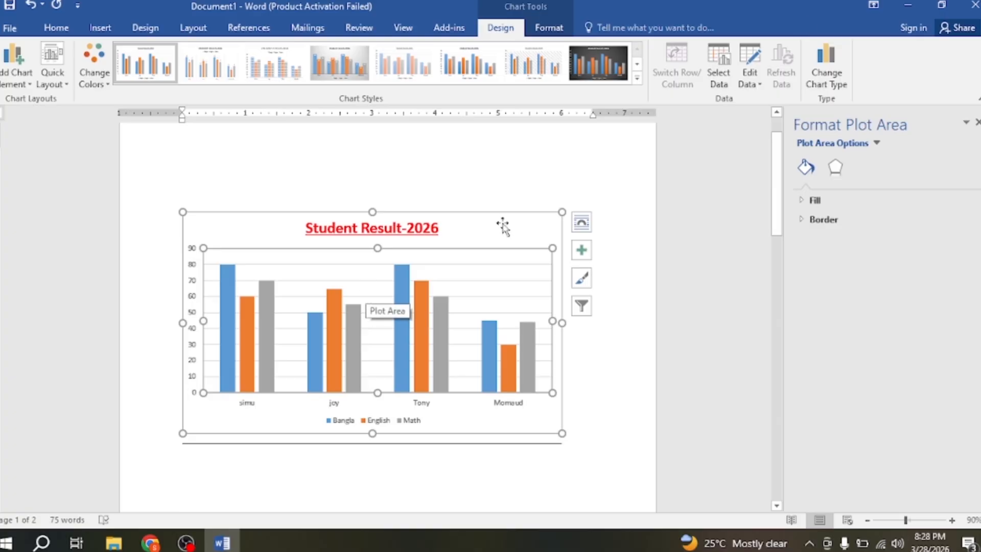
scroll(362, 355, down, 1)
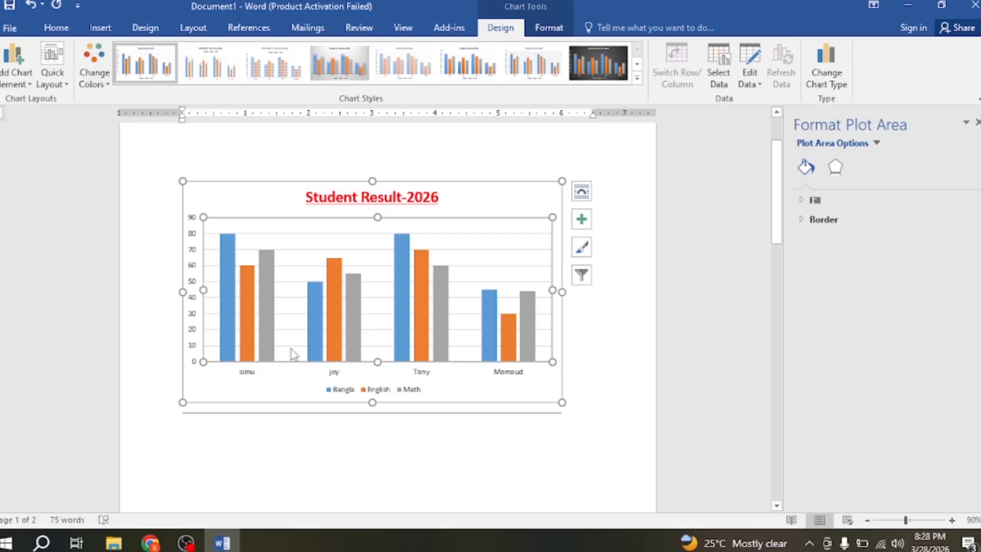
click(749, 57)
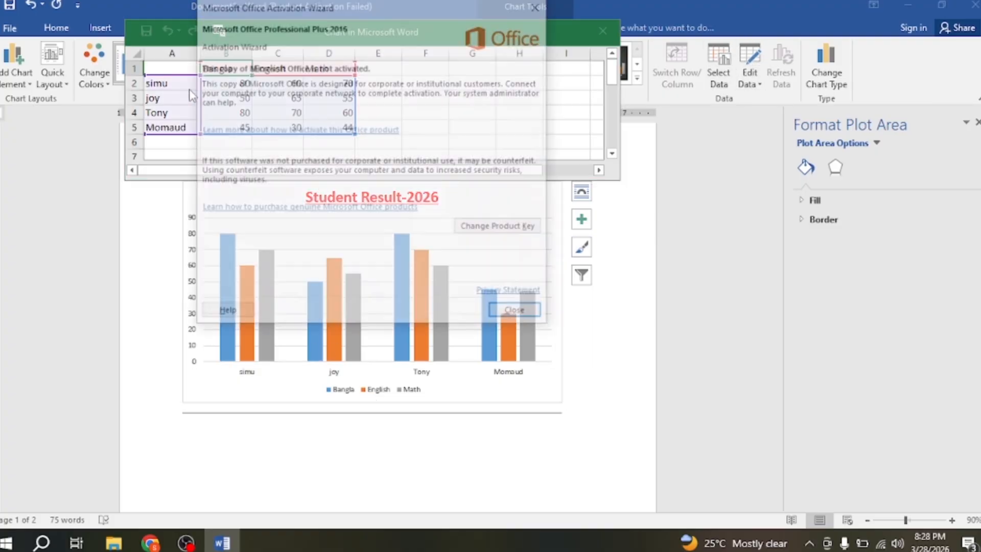
click(515, 313)
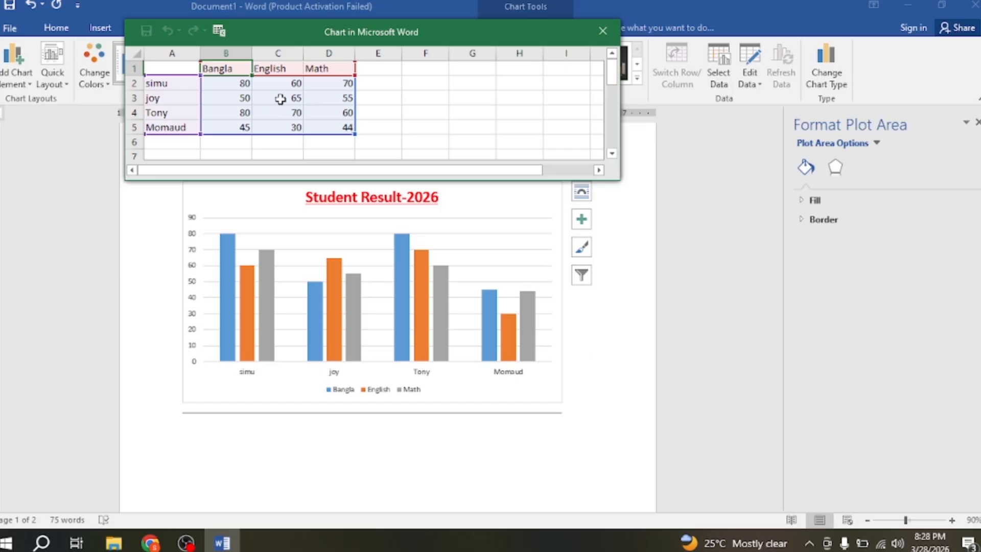
click(284, 82)
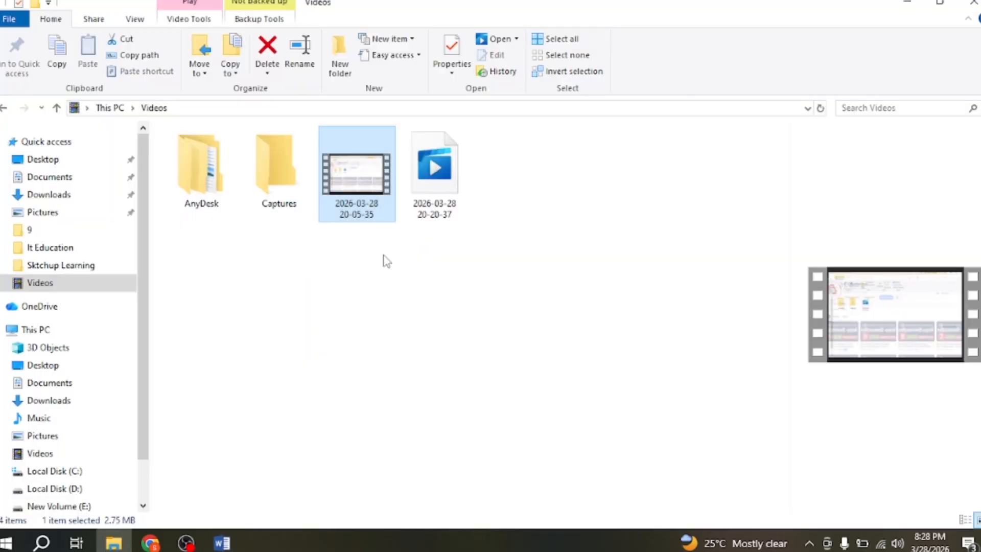
Return to Word, move the Select Data Source dialog clear of the data sheet and try to exclude the last student's category.
click(222, 543)
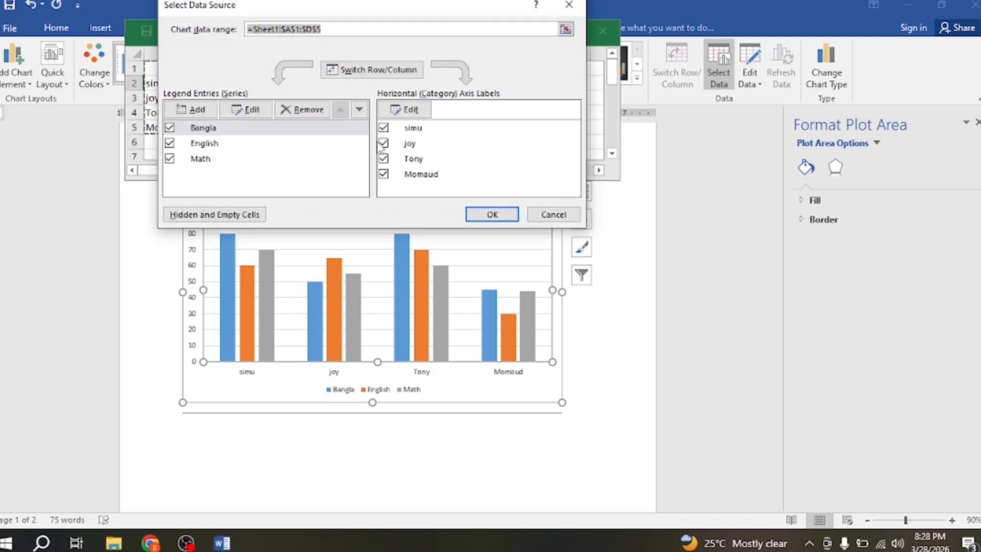
drag(396, 17, 743, 97)
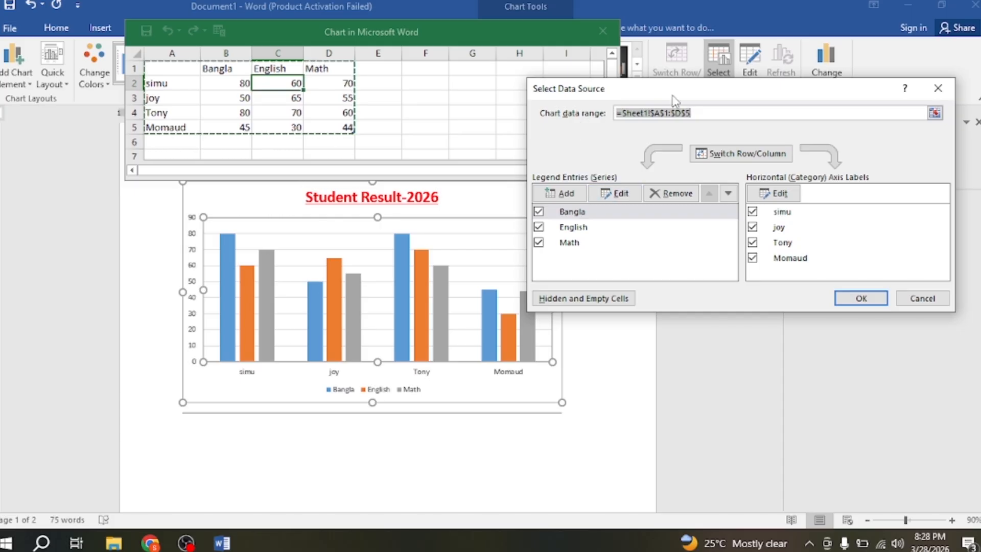
drag(736, 89, 753, 66)
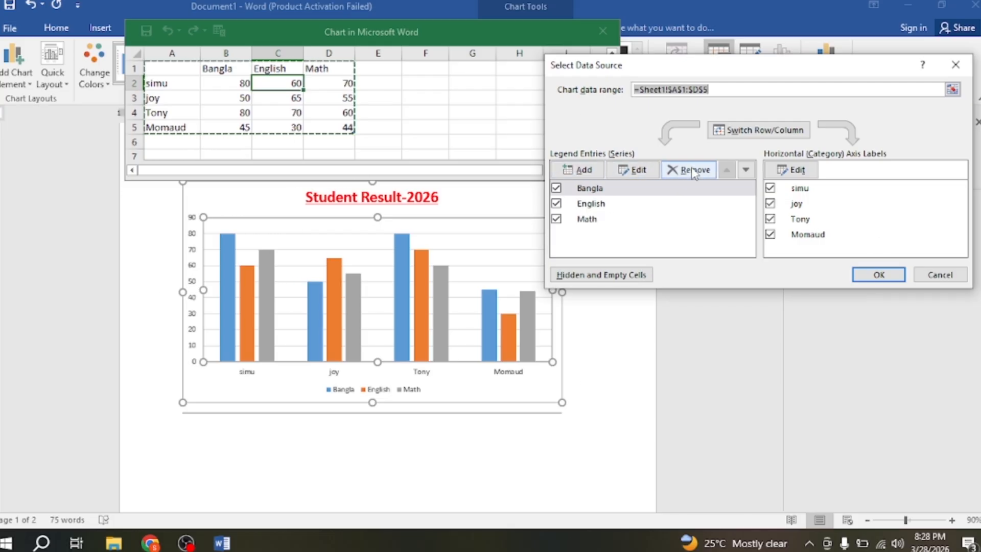
click(767, 240)
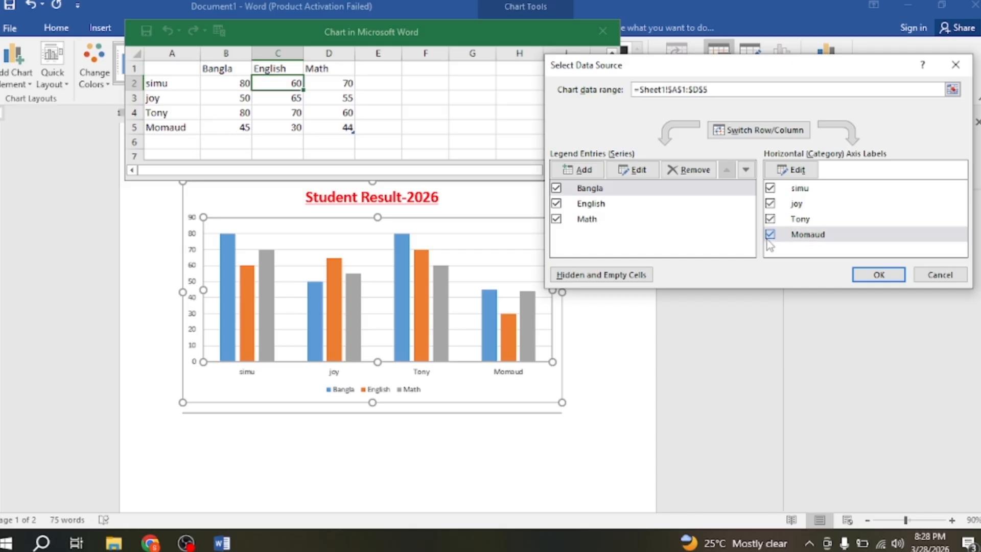
click(874, 274)
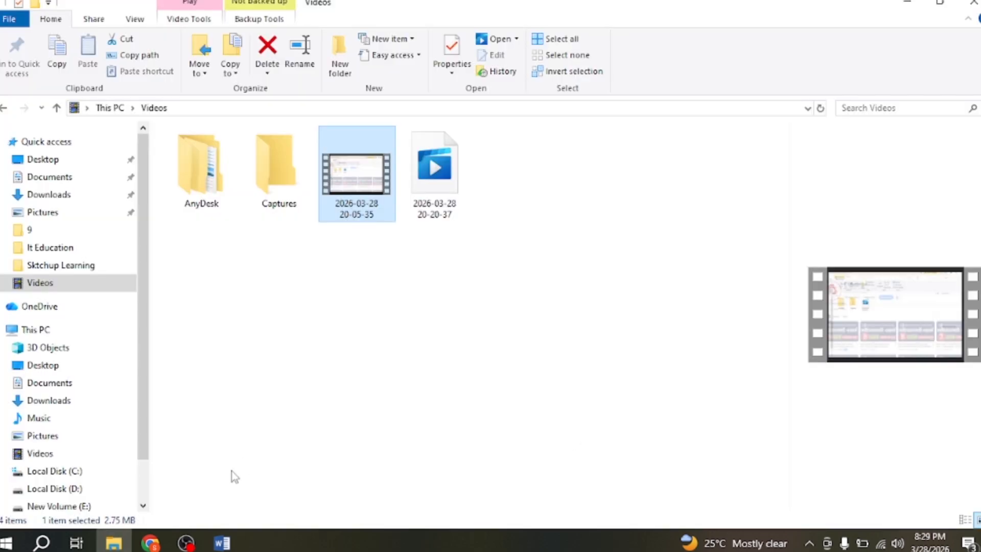
Reopen the chart's data source settings, try excluding the last student's category and adding a new series, and discard the changes.
click(222, 542)
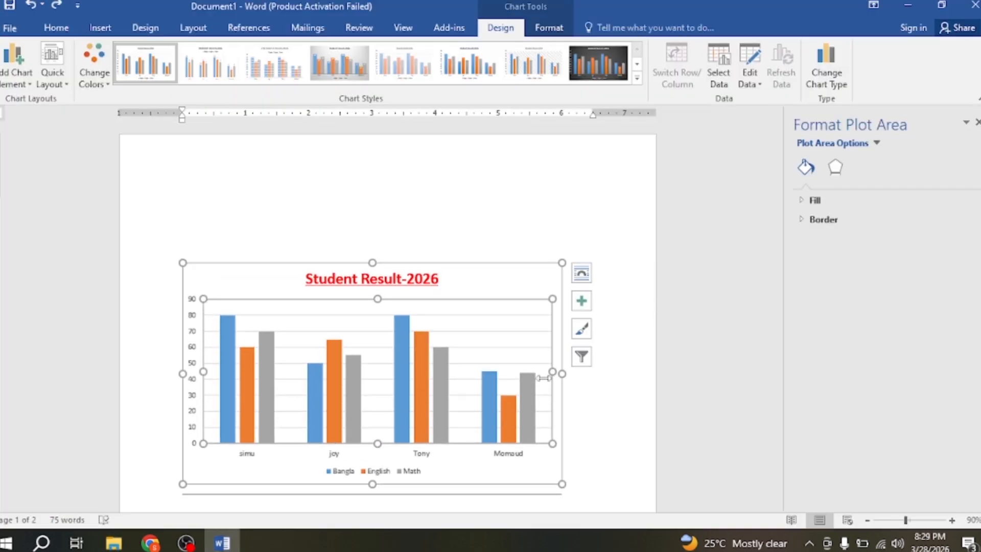
scroll(506, 437, down, 2)
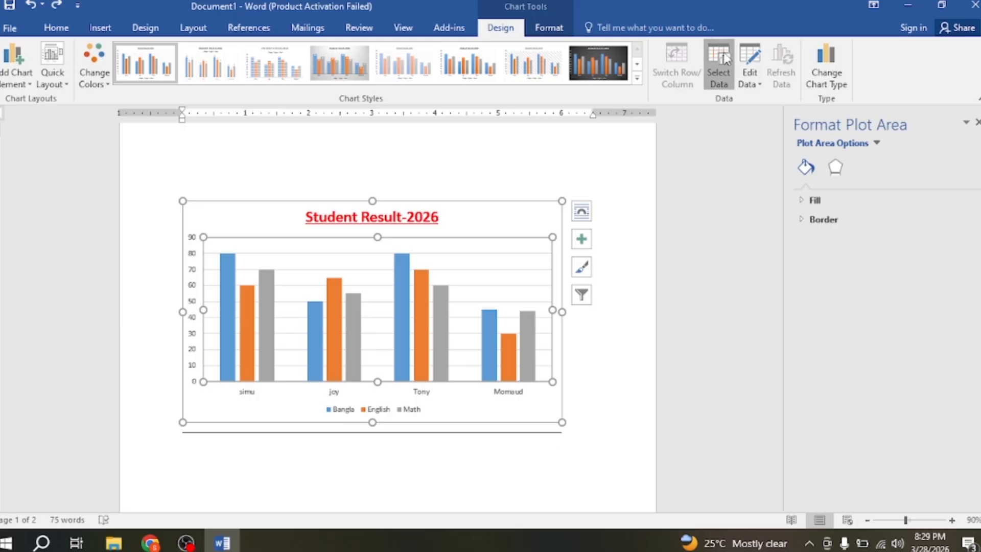
click(718, 72)
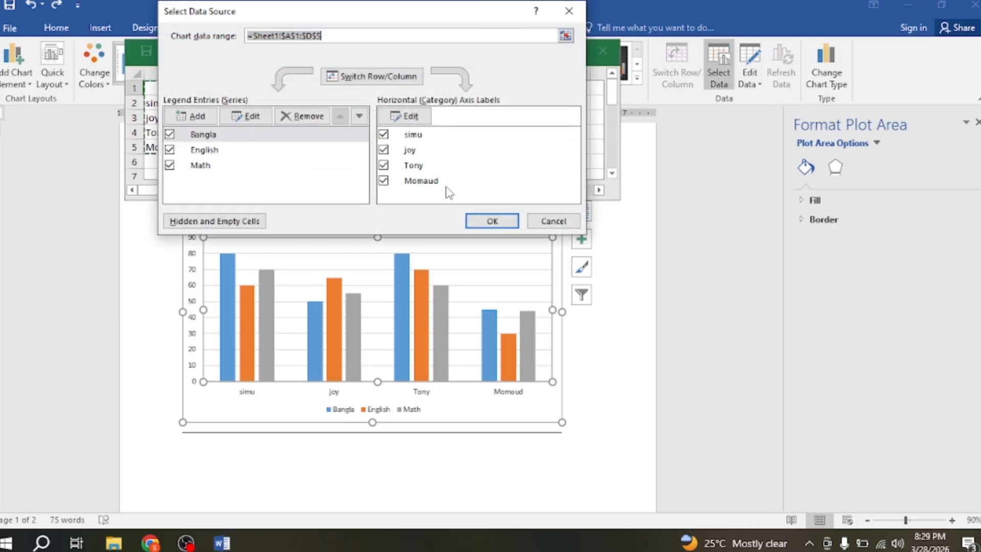
click(384, 182)
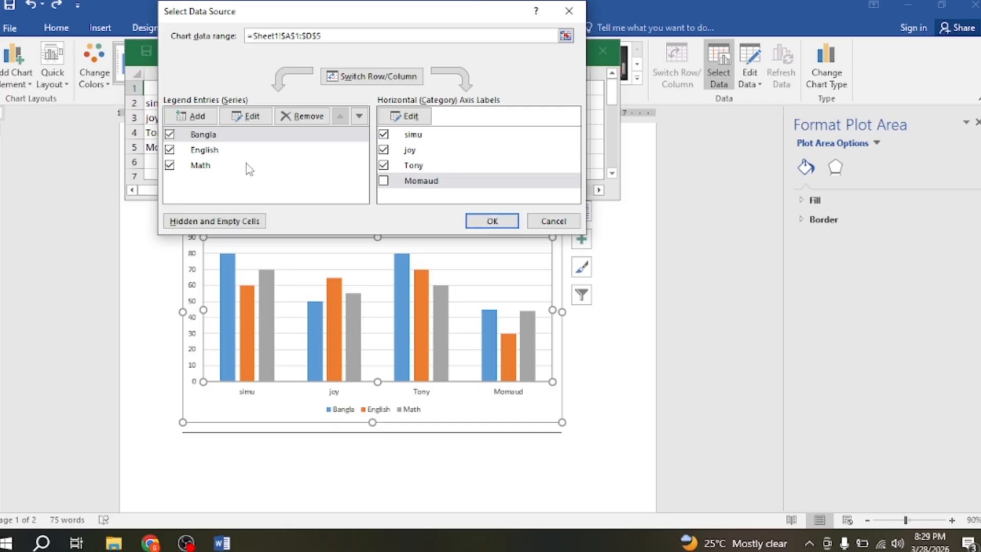
click(190, 116)
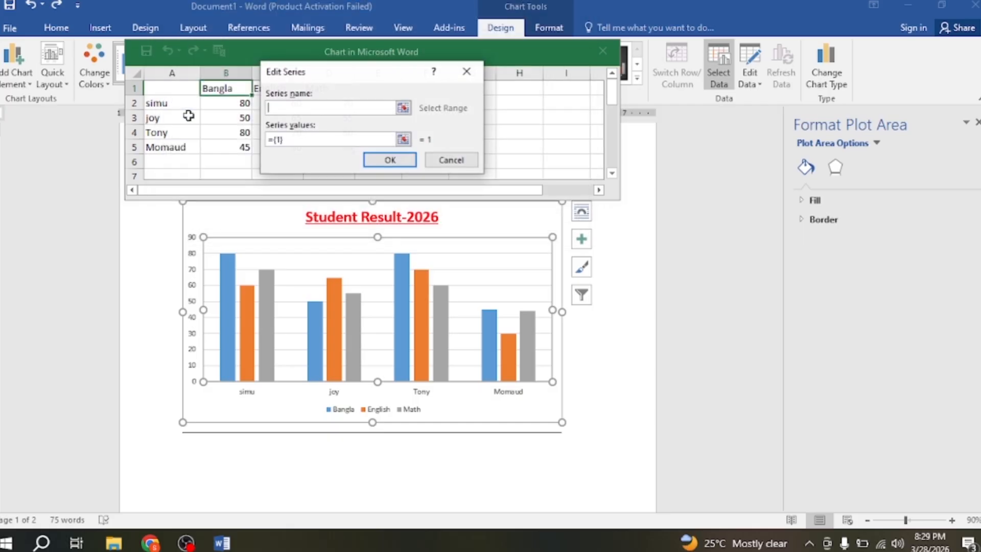
click(451, 160)
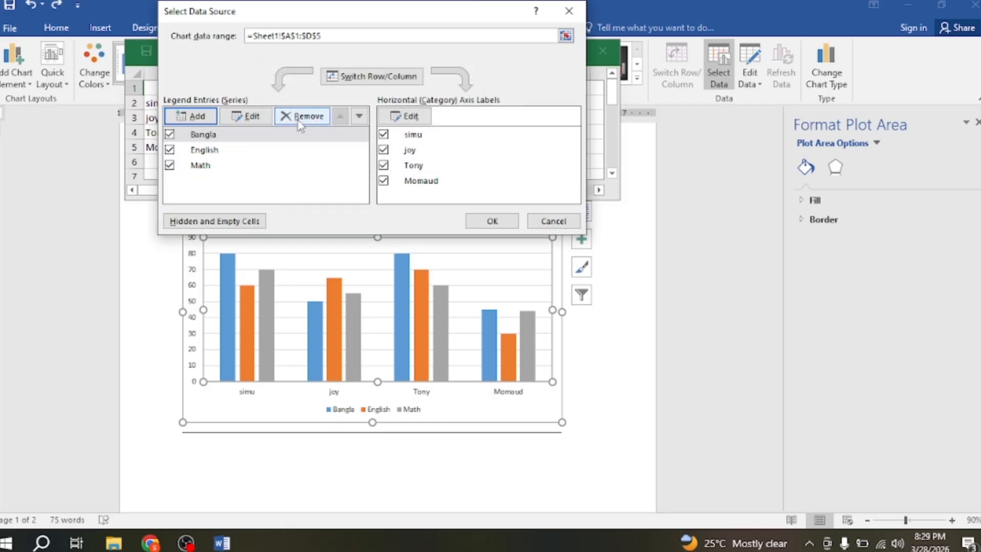
click(569, 11)
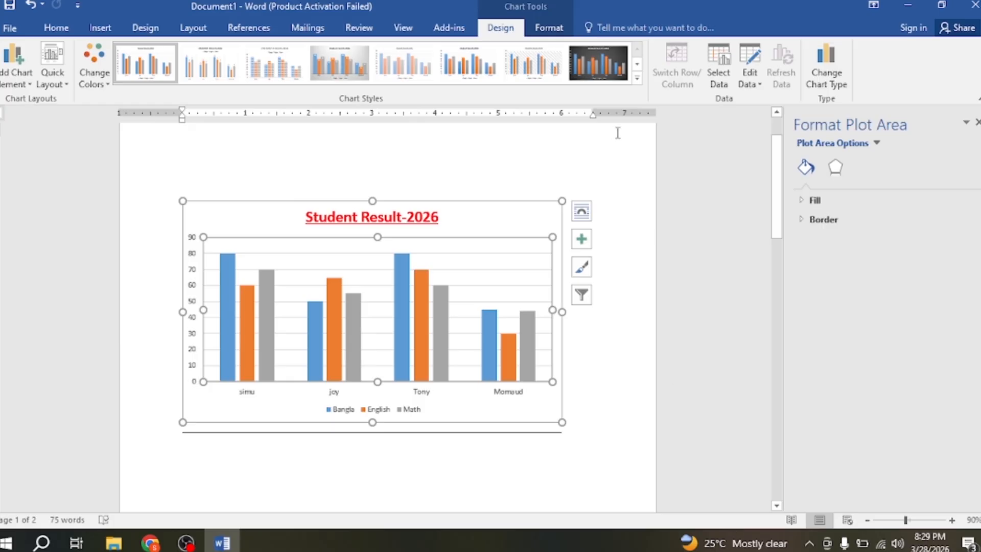
Preview the document in Read Mode and apply the seventh chart style, with a hatched plot area, to the column chart.
click(791, 520)
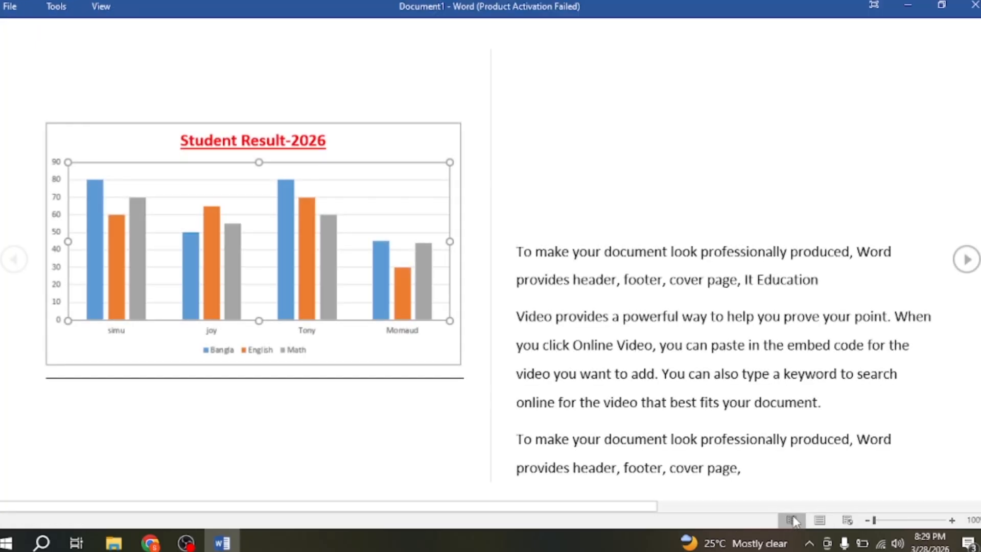
click(819, 520)
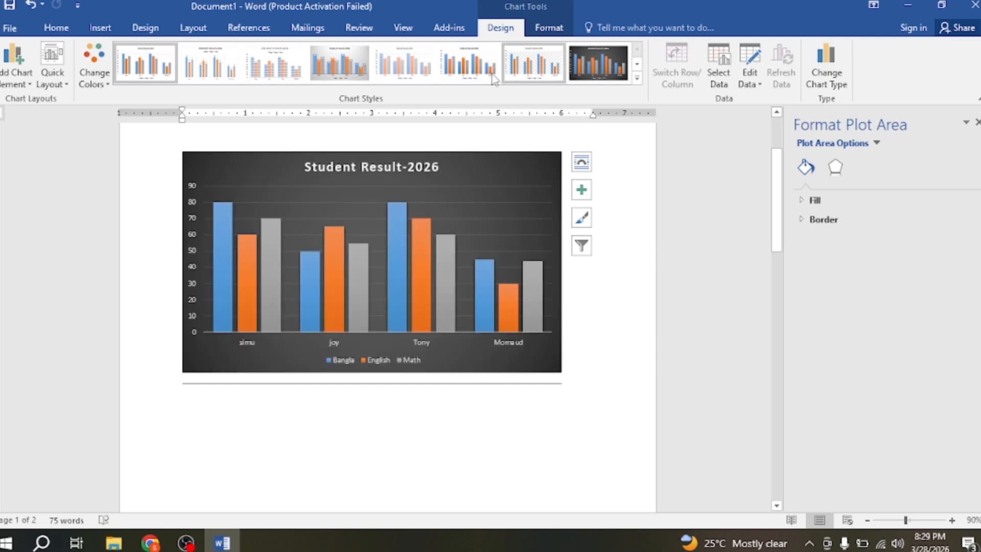
click(538, 65)
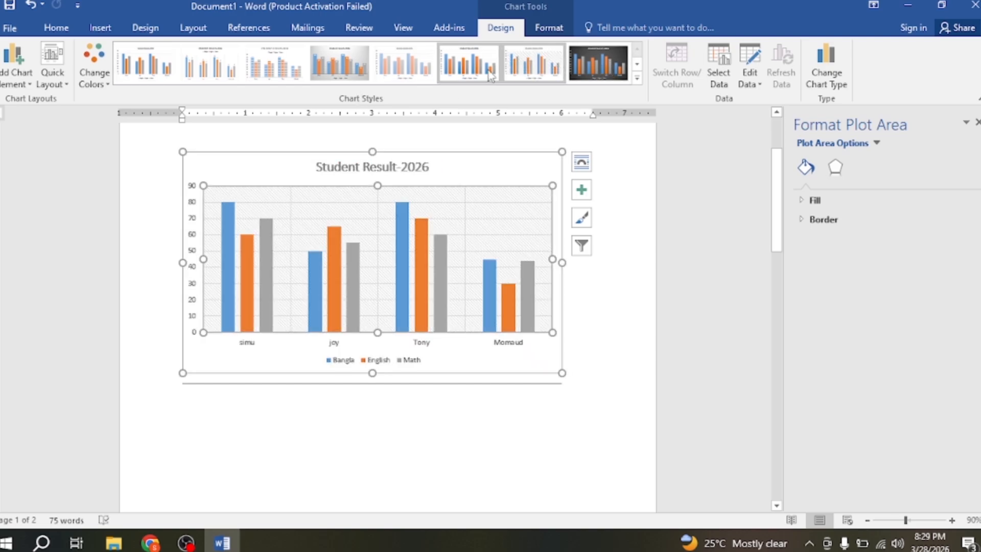
Try the fourth and first chart styles on the column chart, apply the seventh with the hatched plot area, and view the color palettes.
click(340, 64)
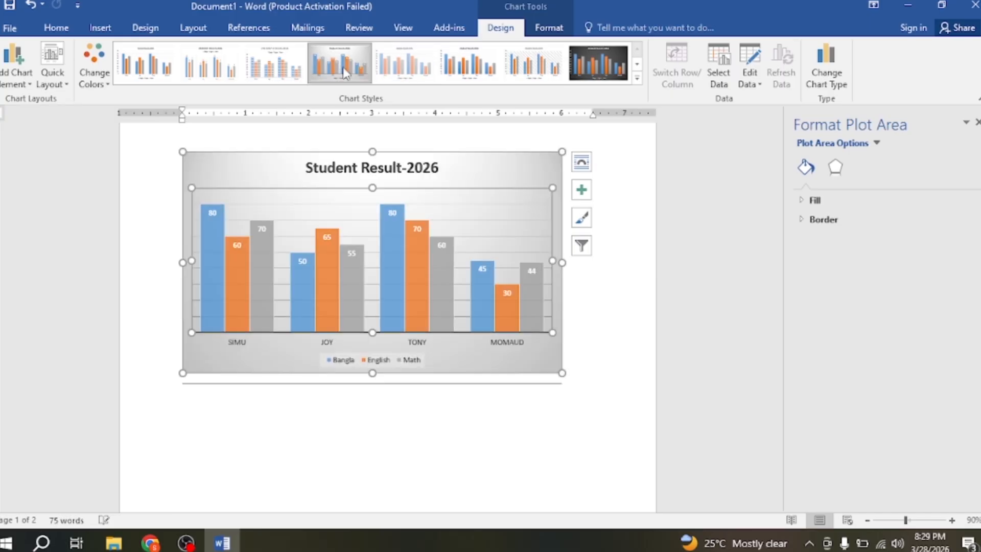
click(145, 62)
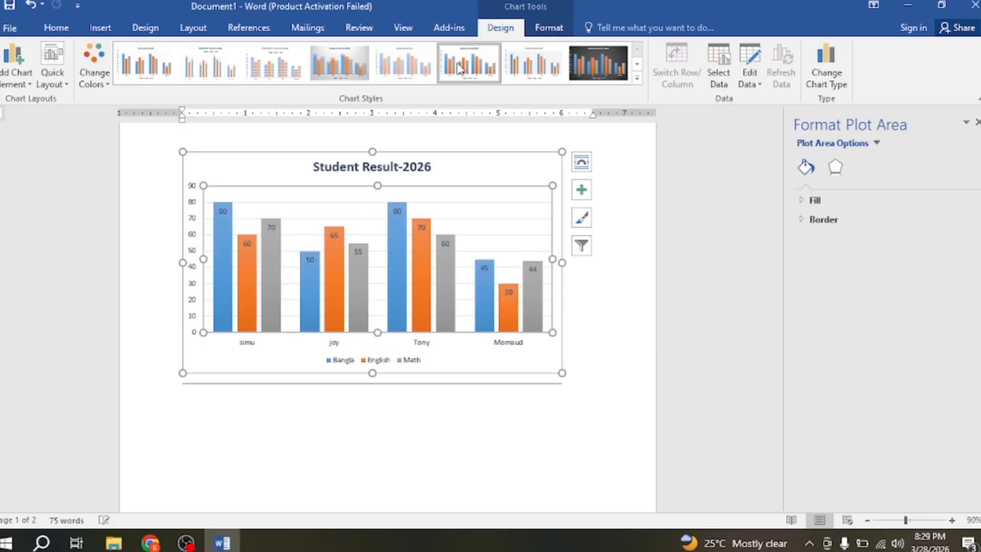
click(534, 63)
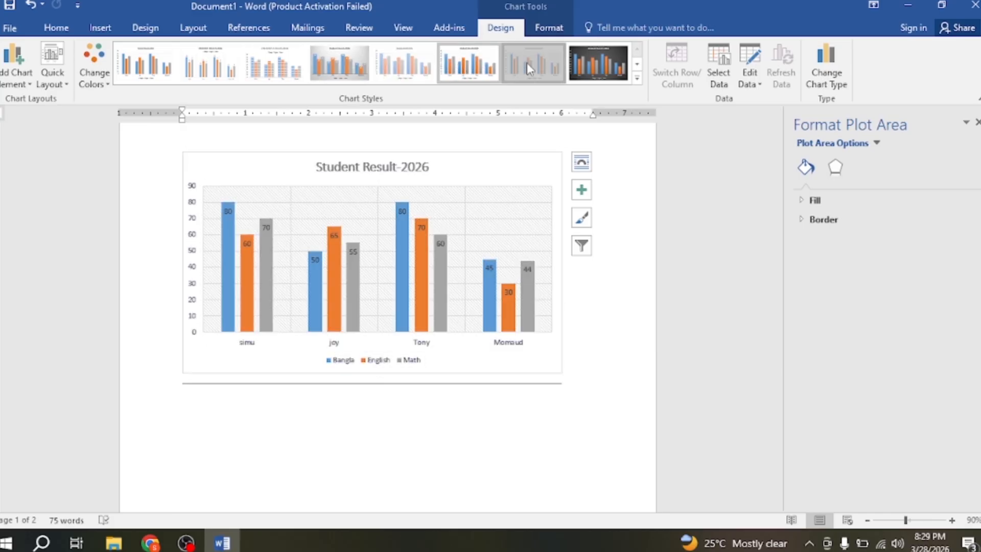
click(94, 63)
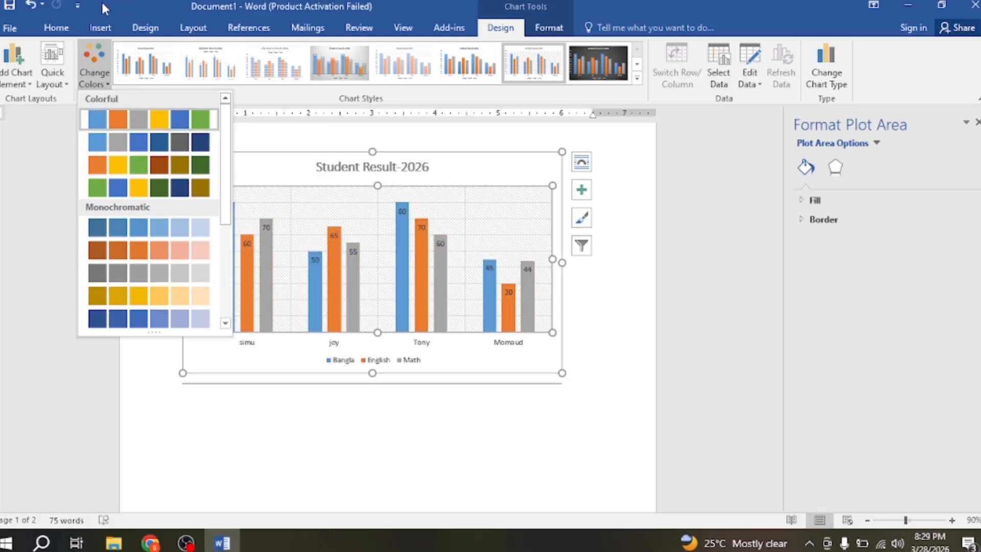
Try the second, third and first quick layouts on the chart and settle on the fifth one, with a data table and vertical axis title.
click(65, 69)
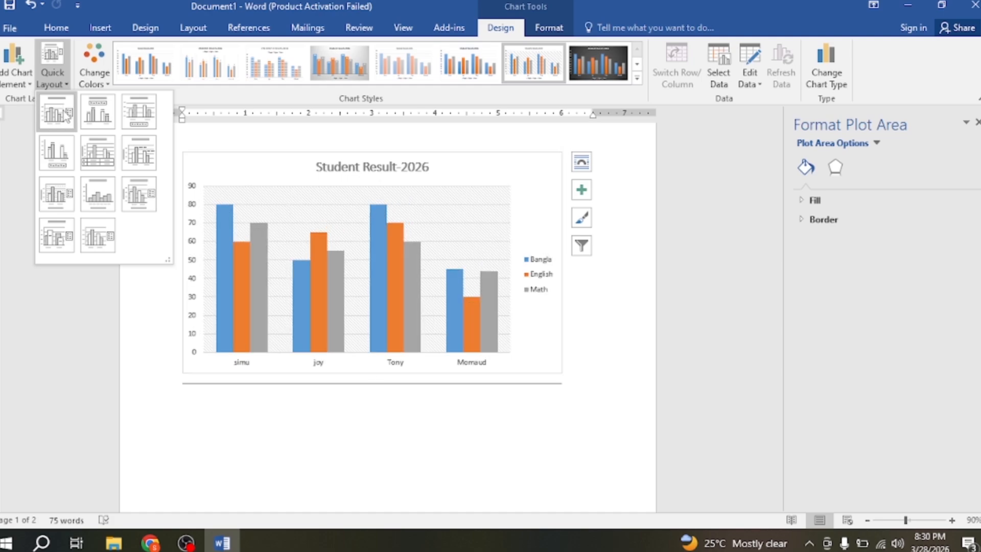
click(105, 113)
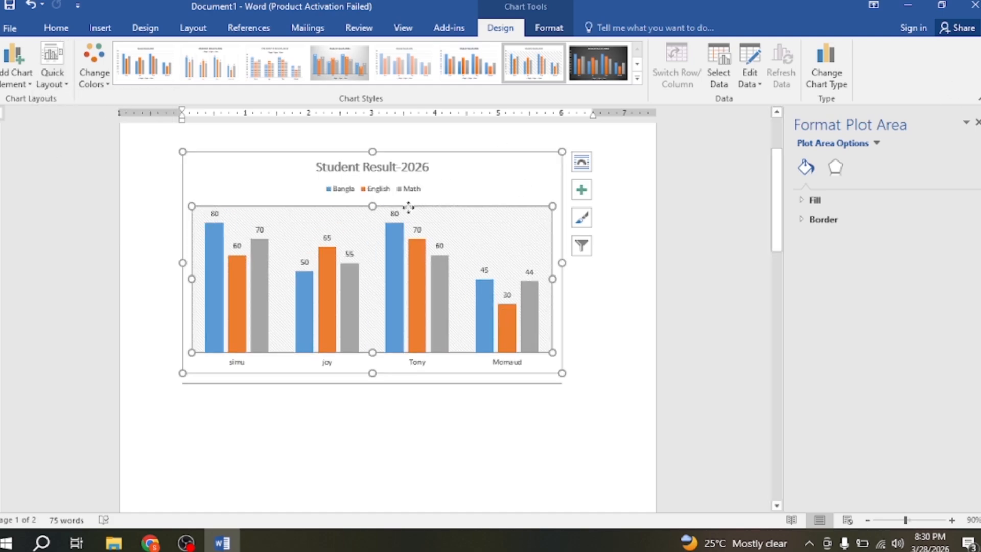
click(53, 63)
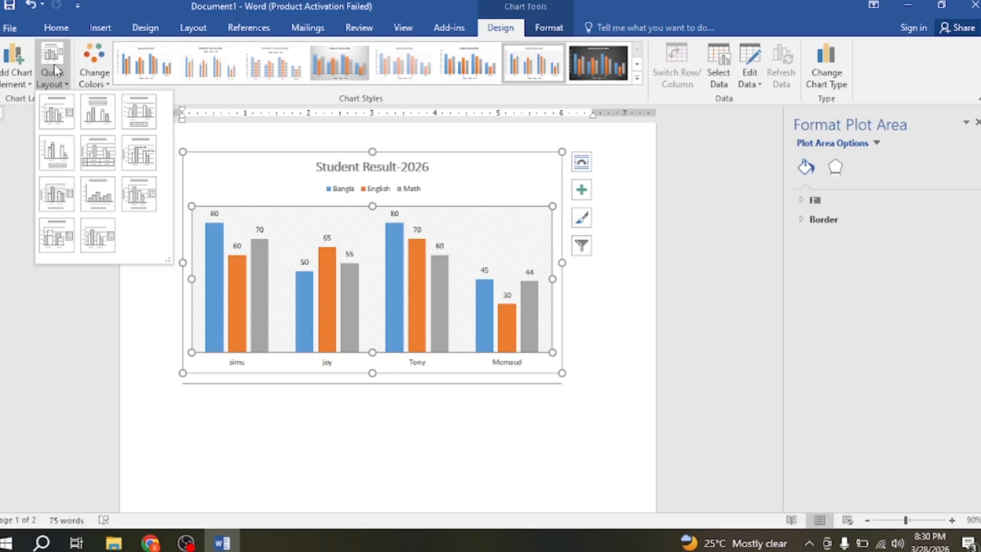
click(139, 110)
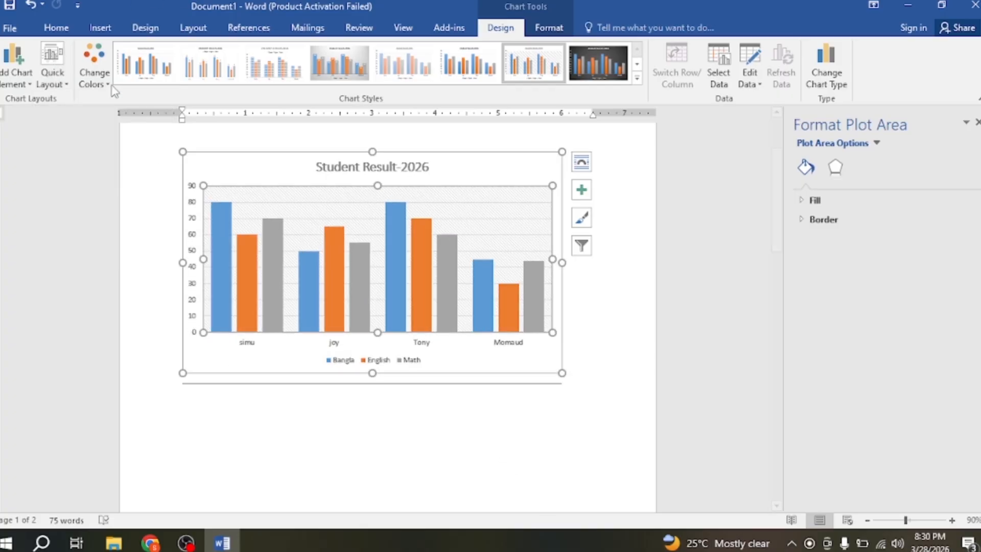
click(53, 76)
click(56, 115)
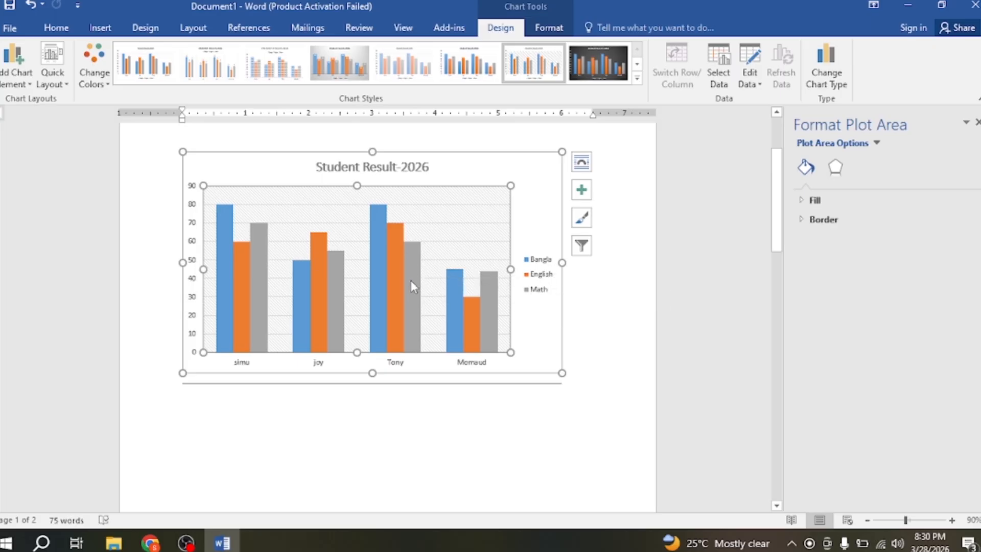
click(52, 64)
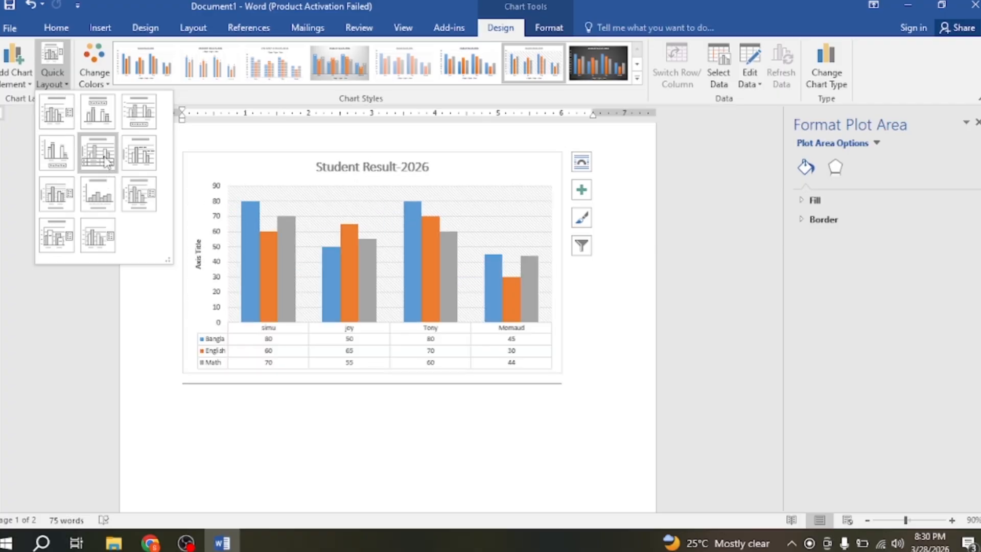
click(98, 151)
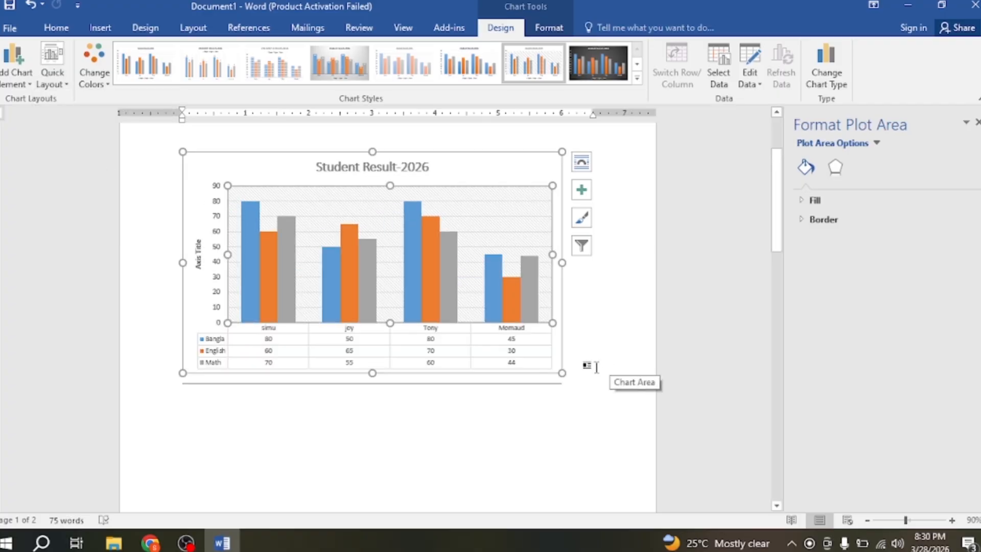
Add a primary horizontal axis title below the chart's data table and place the cursor in it.
click(19, 67)
mouse_move(33, 122)
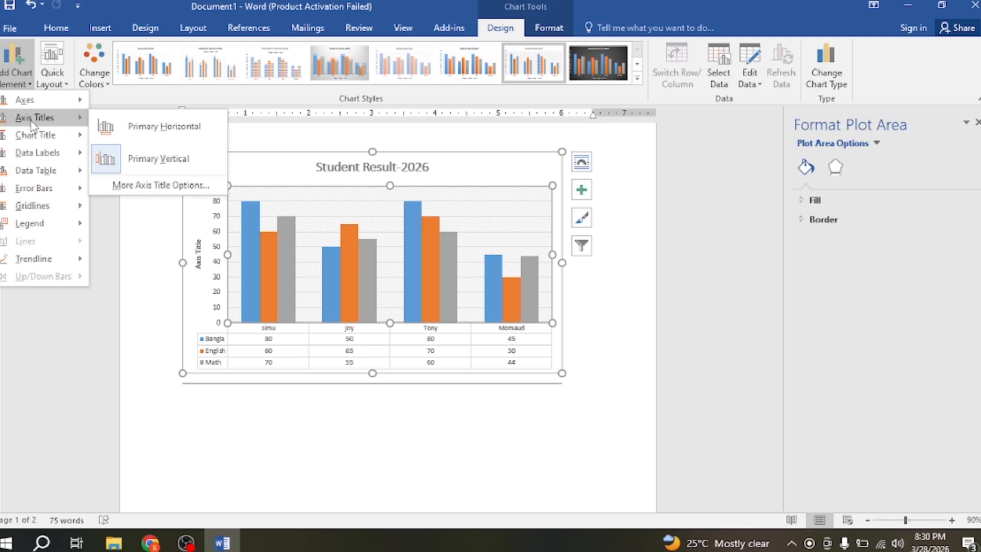
click(159, 126)
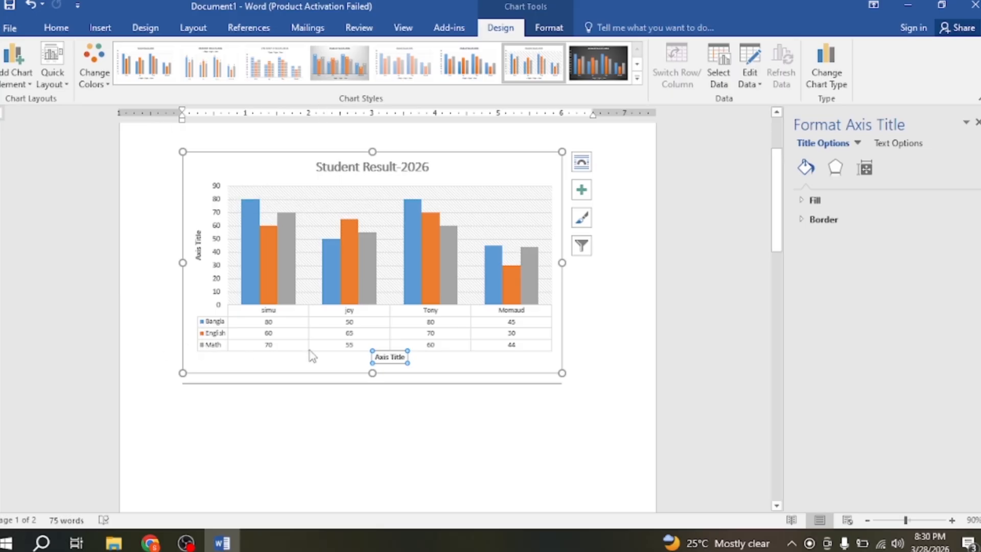
click(390, 358)
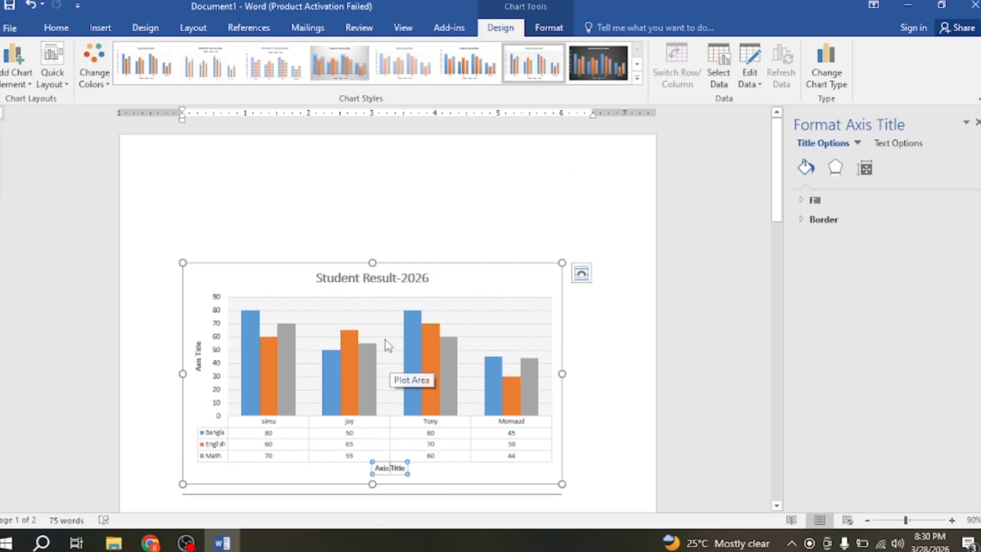
Add data labels to the chart's columns in the Center position.
click(15, 77)
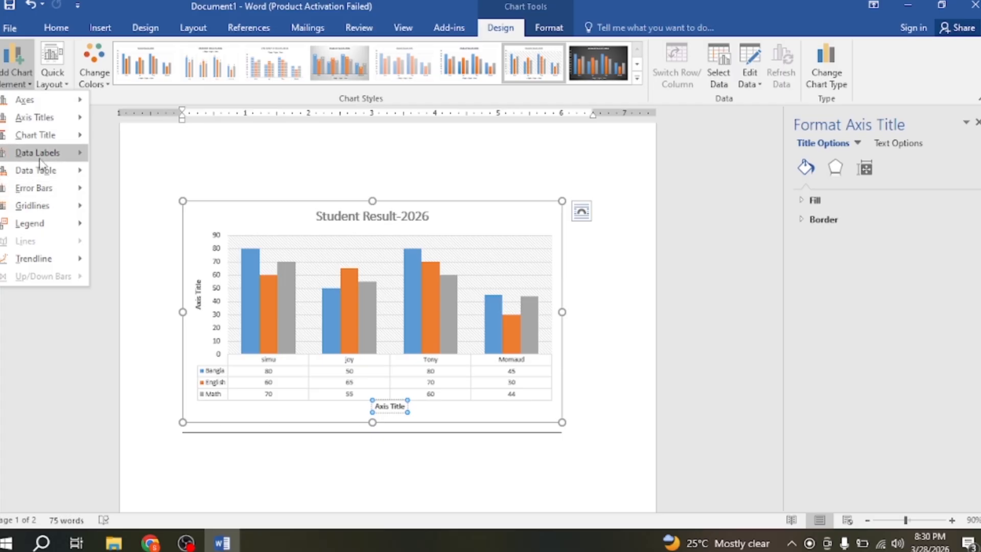
mouse_move(40, 156)
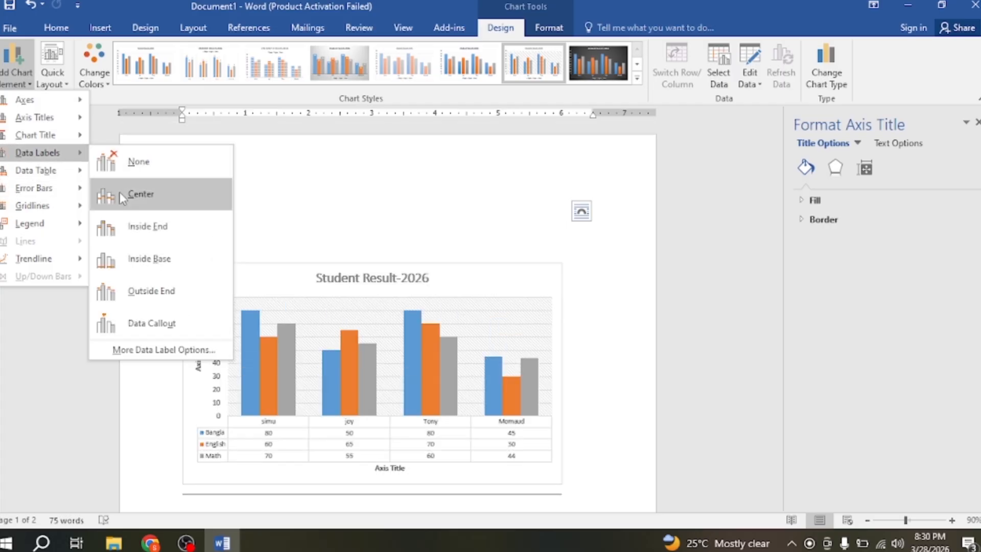
click(120, 194)
scroll(623, 348, down, 3)
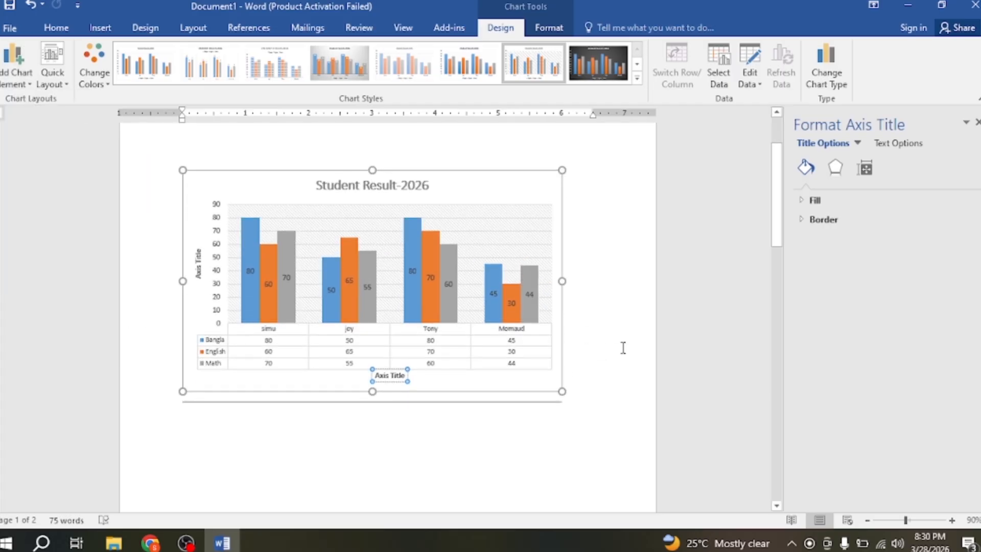
Add primary major vertical gridlines to the chart.
click(7, 76)
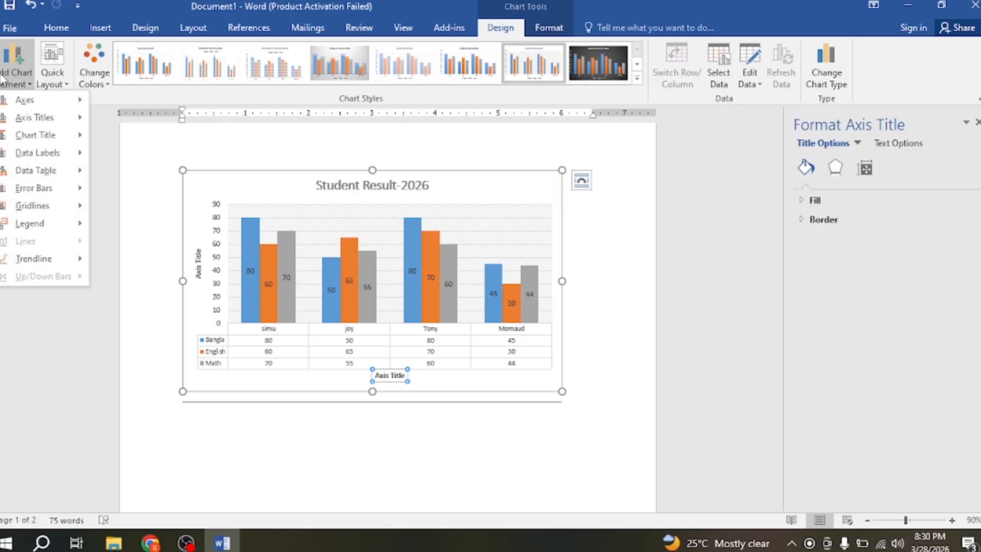
mouse_move(31, 205)
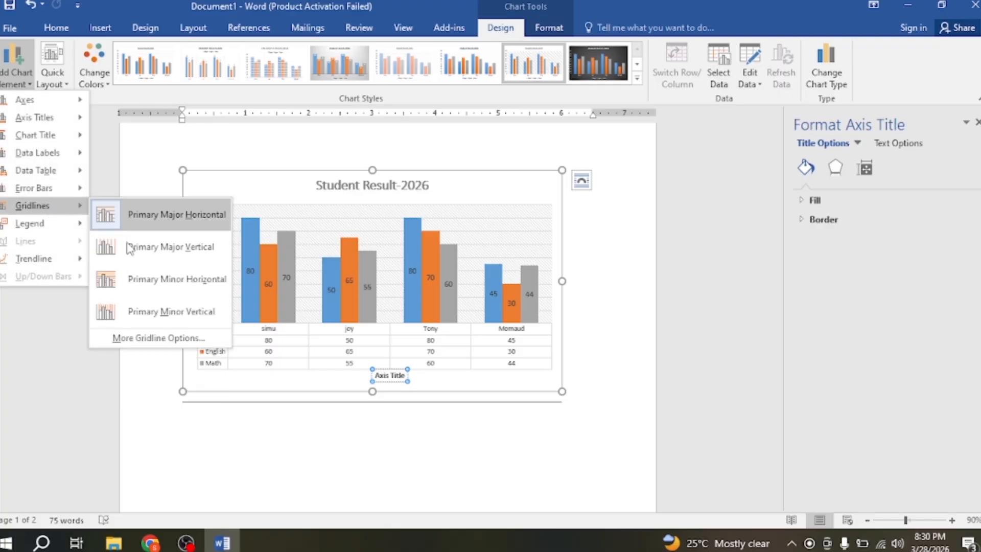
click(143, 250)
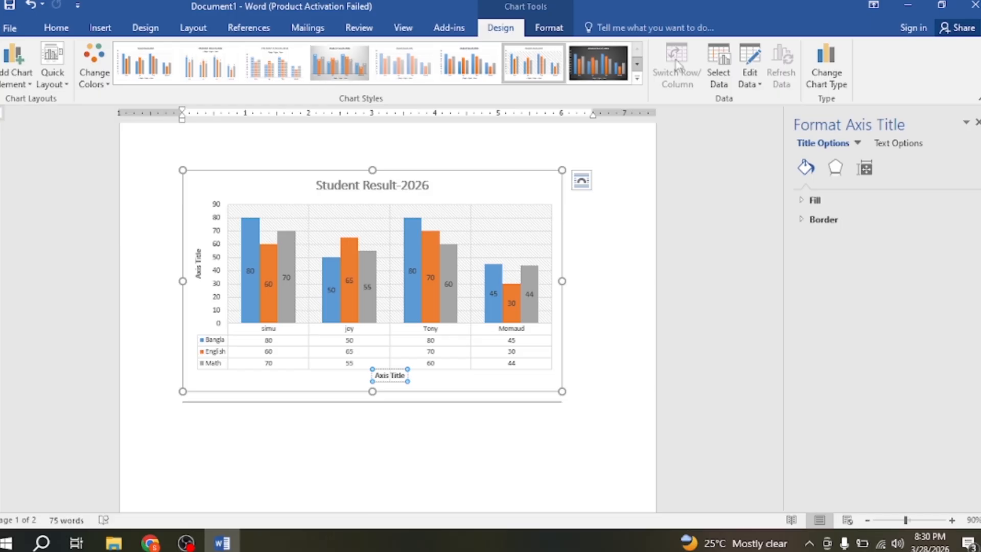
Preview the Pie type for the chart among the available chart types and close the dialog without applying it.
click(850, 70)
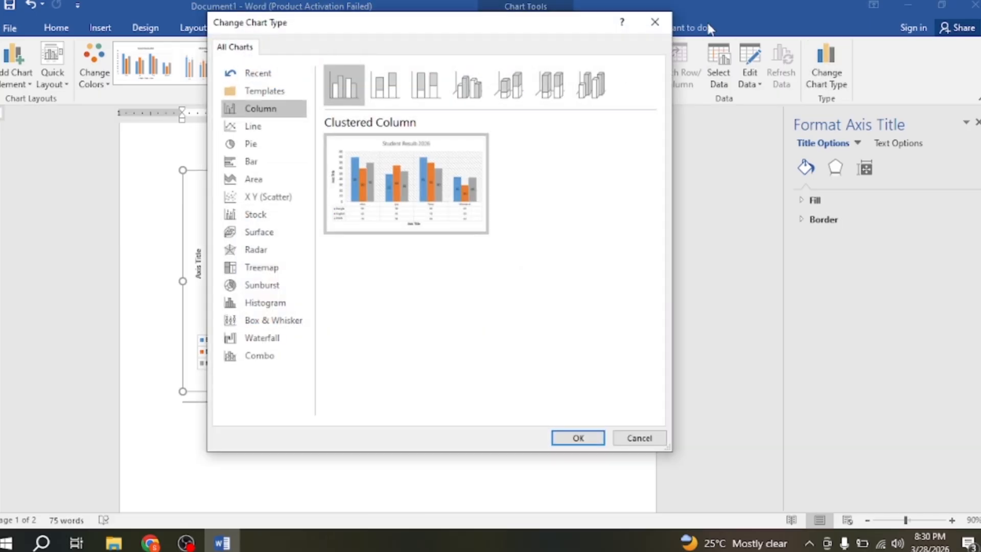
click(655, 22)
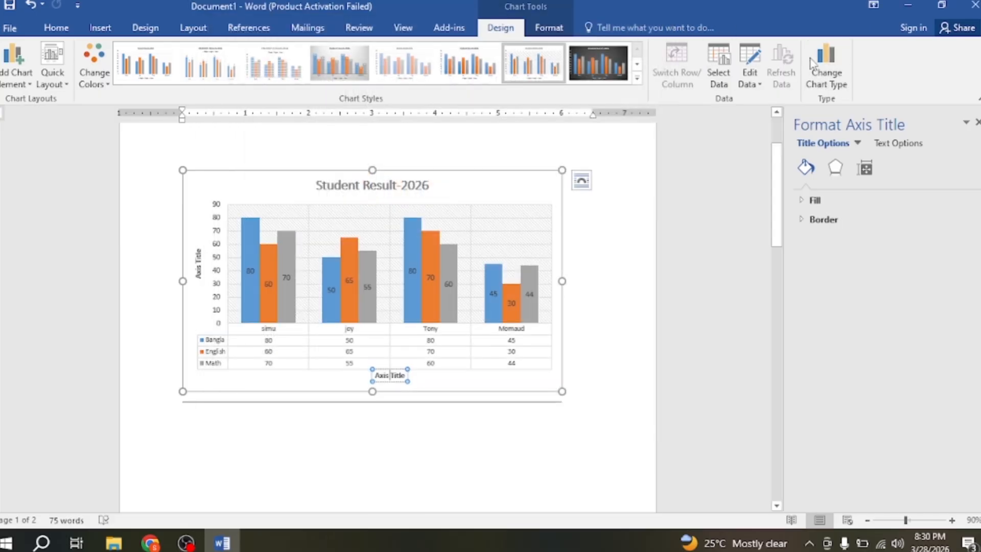
click(826, 64)
click(251, 145)
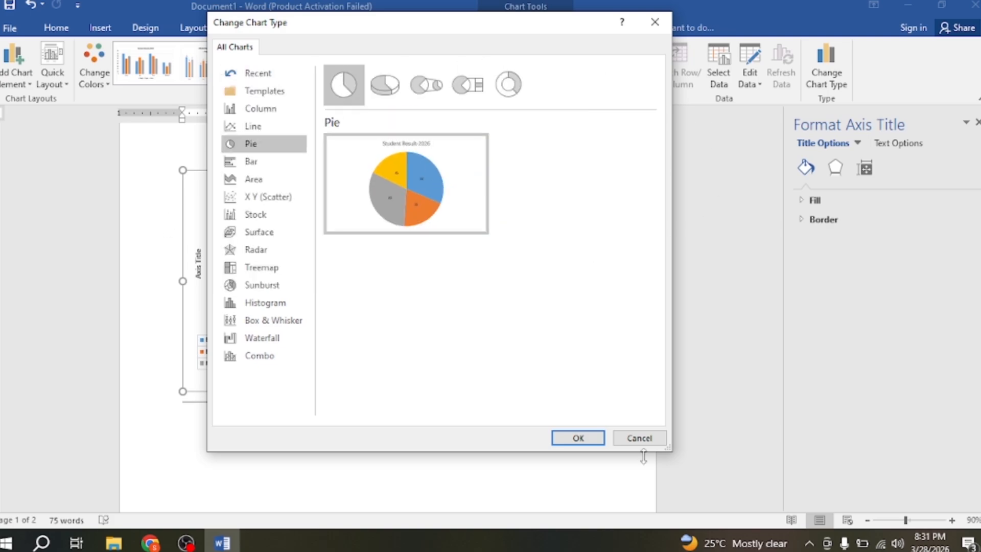
click(639, 437)
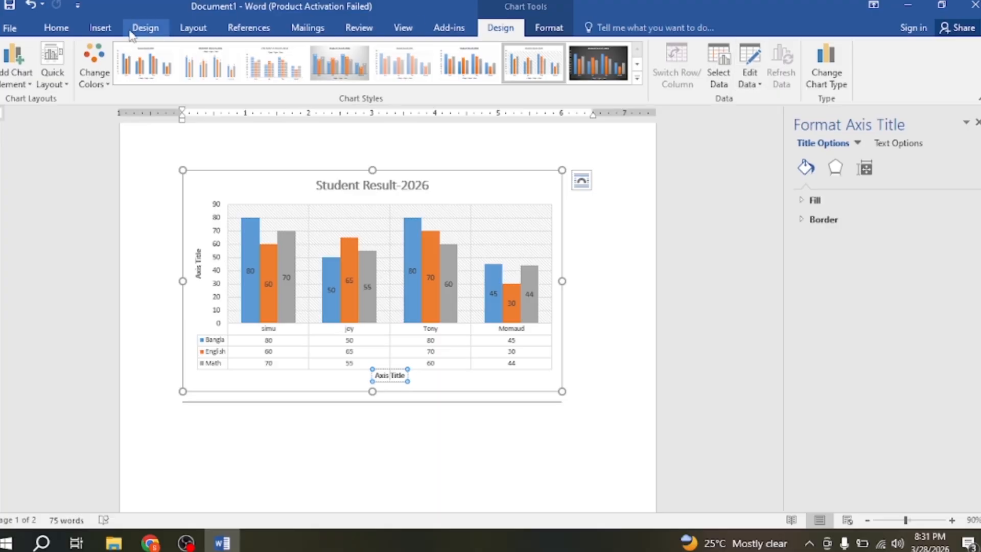
Try to insert a screen clipping of the File Explorer Videos window while the axis title is selected, and check the document for it.
click(100, 28)
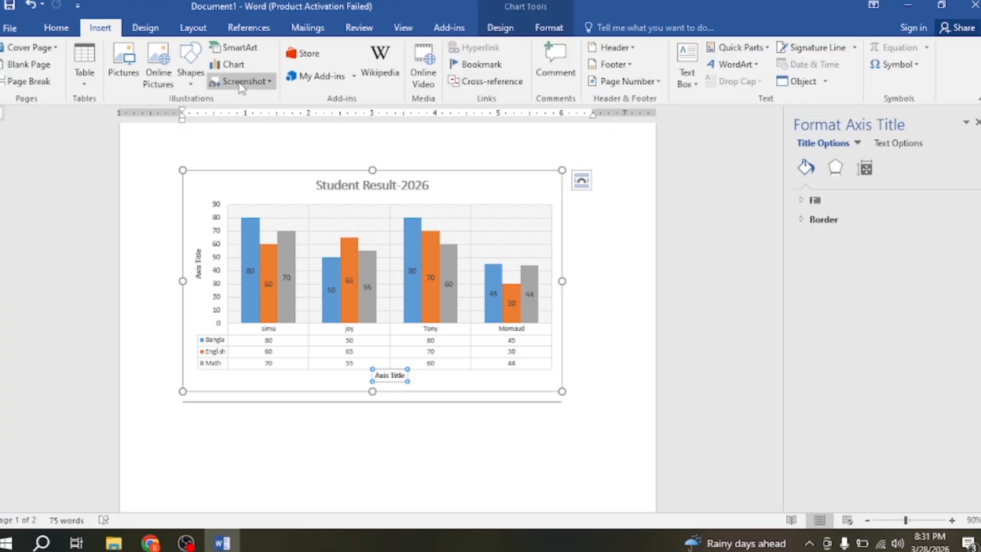
click(225, 82)
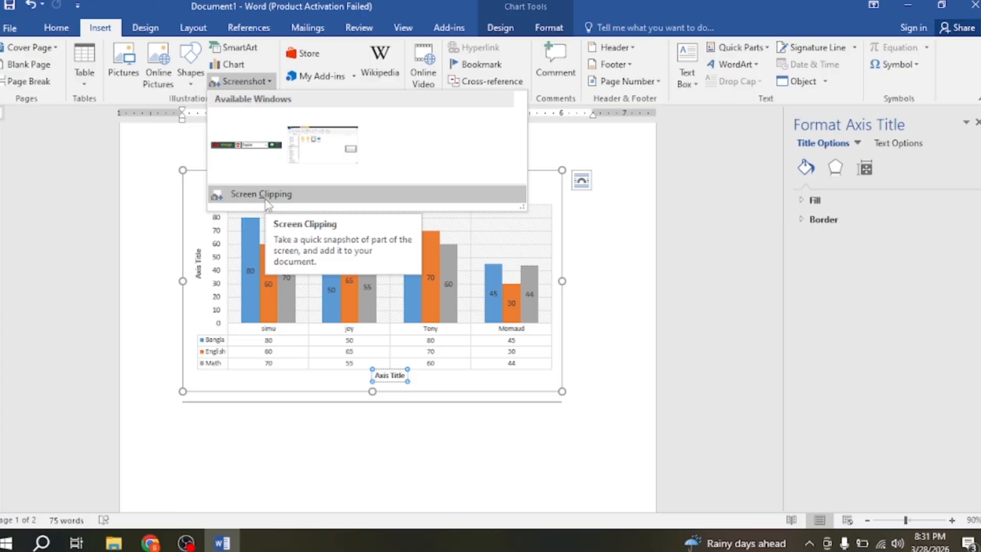
click(266, 194)
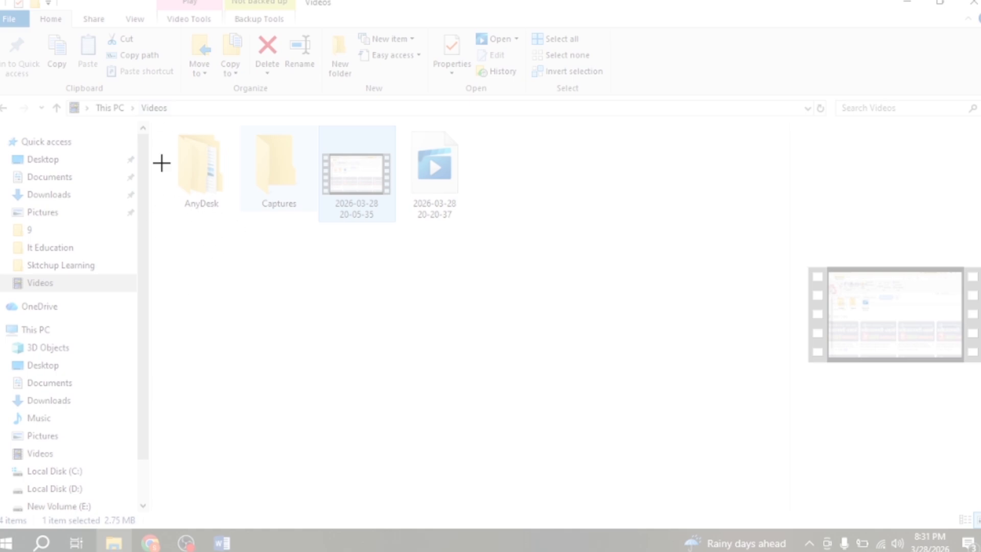
drag(141, 94, 558, 286)
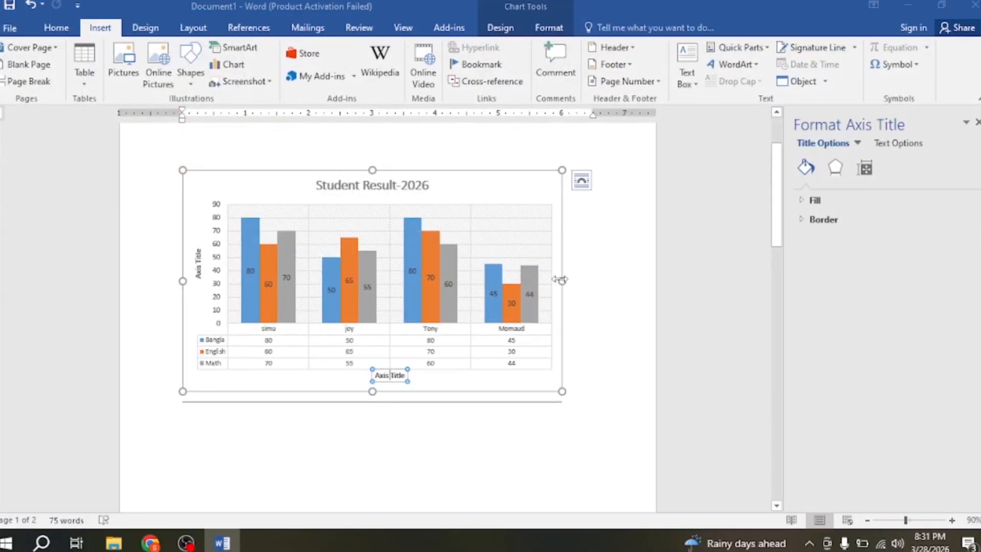
scroll(466, 324, down, 5)
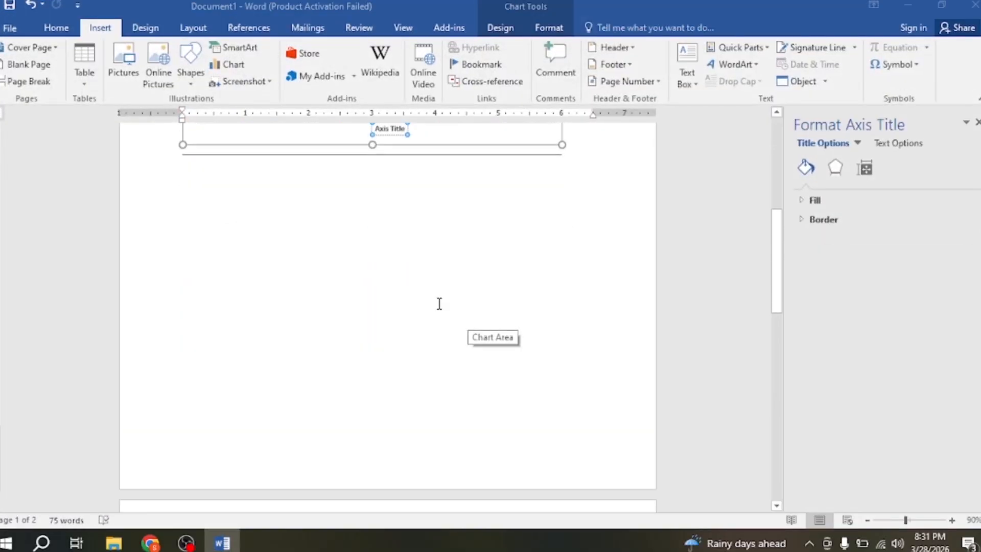
scroll(431, 354, up, 5)
scroll(431, 354, up, 4)
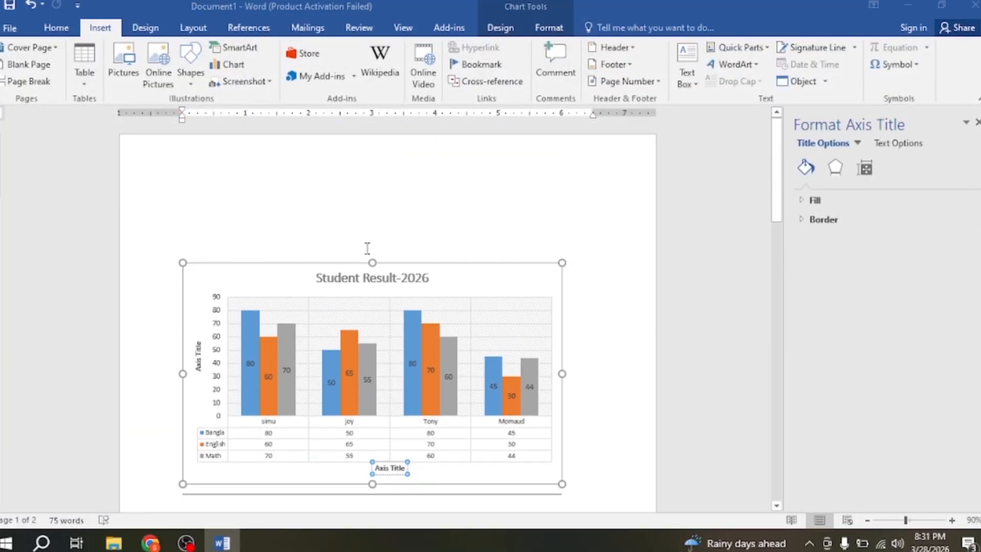
Paste the text "header, footer, cover page," in the blank area below the chart and undo the paste.
scroll(339, 385, down, 6)
click(339, 385)
text(header, footer, cover page,)
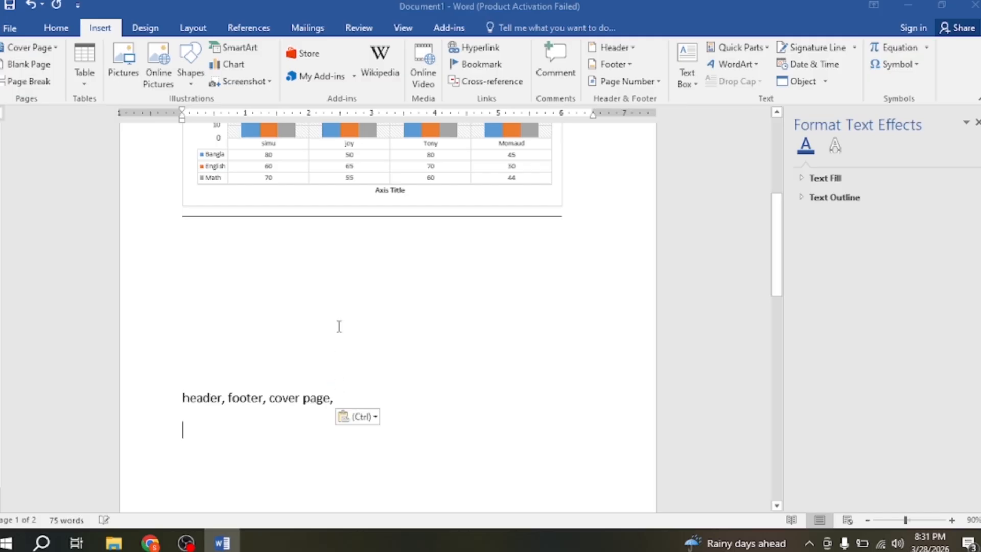
key(ctrl+z)
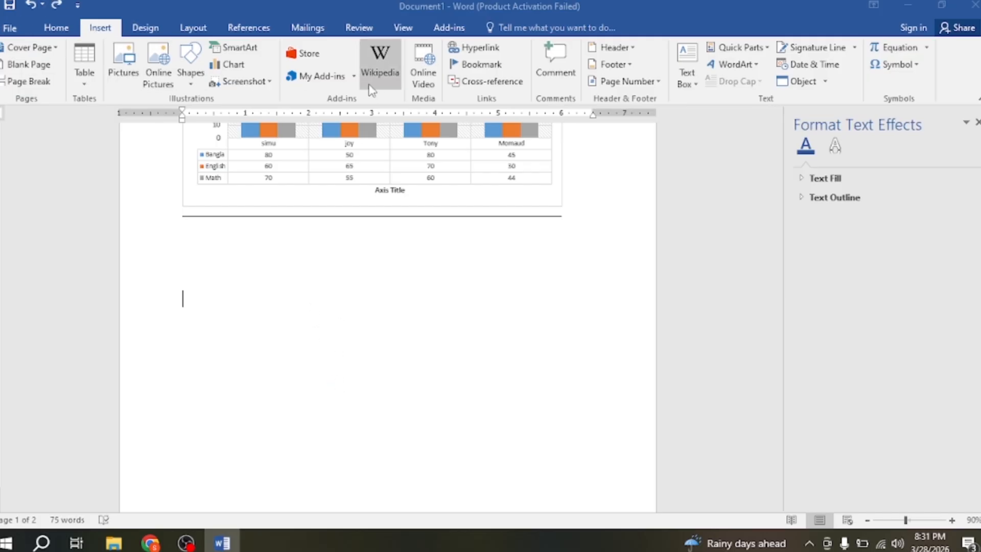
Insert a screenshot of the open File Explorer window below the chart and return the cursor to the blank area there.
click(239, 81)
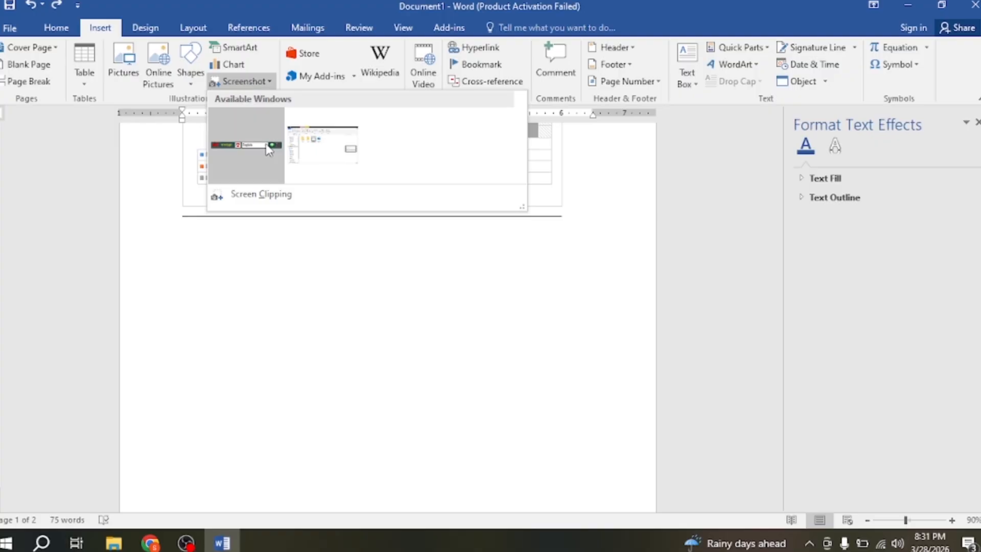
click(337, 157)
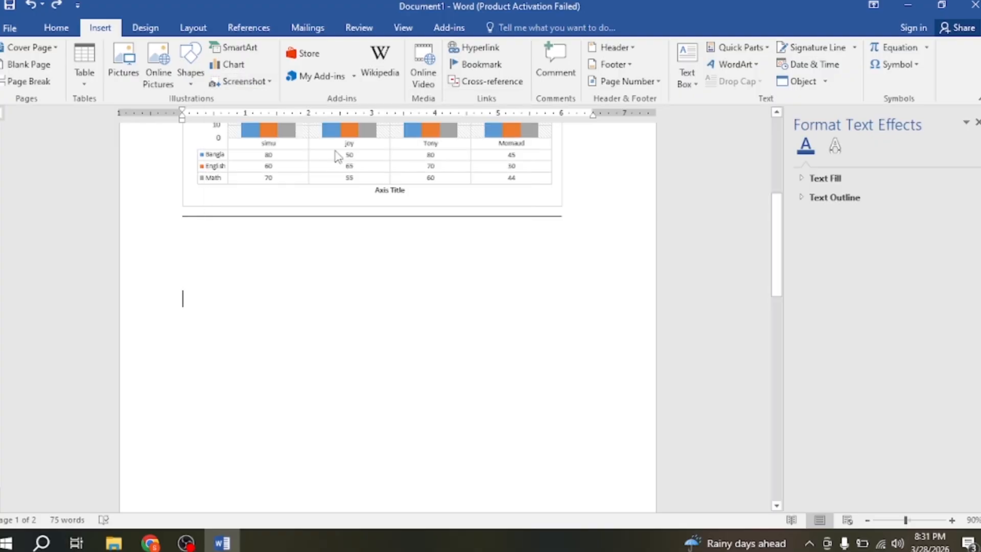
click(264, 285)
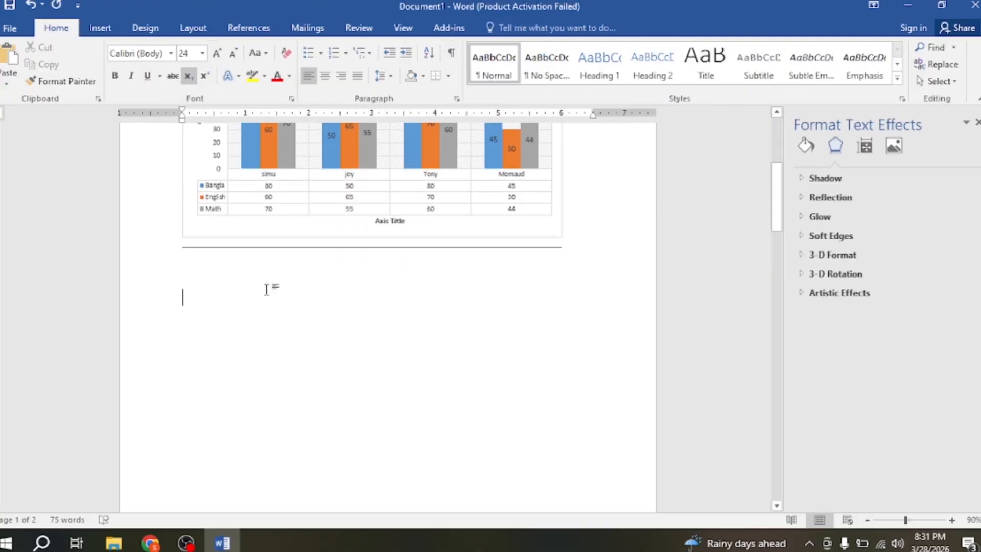
Insert a screenshot of the open File Explorer Videos window in the blank area below the chart and review it.
click(100, 27)
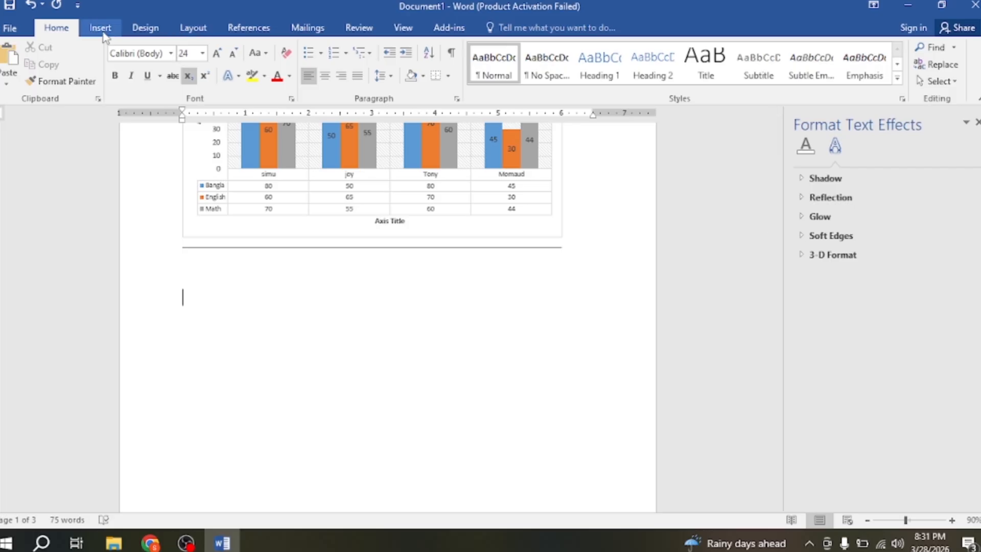
click(250, 81)
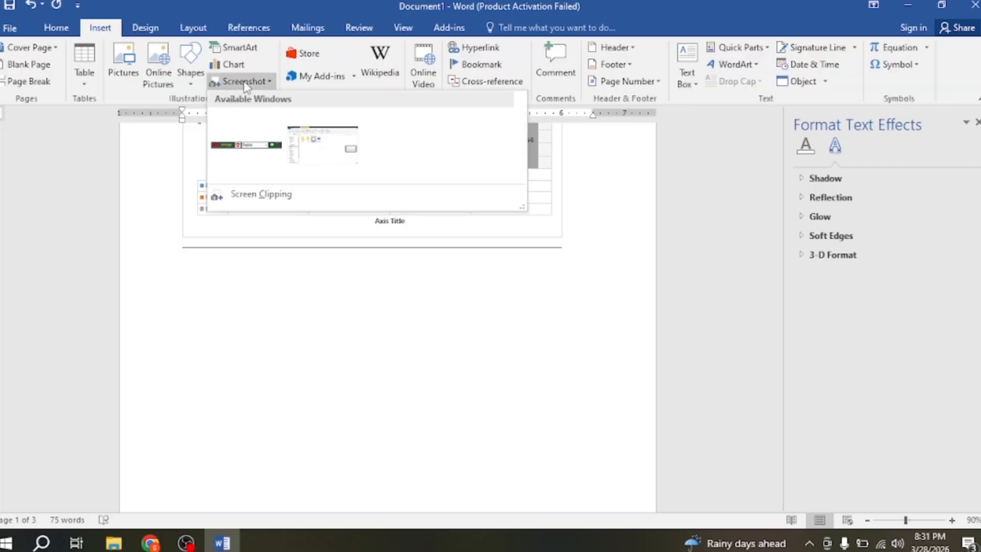
click(328, 148)
scroll(427, 250, down, 6)
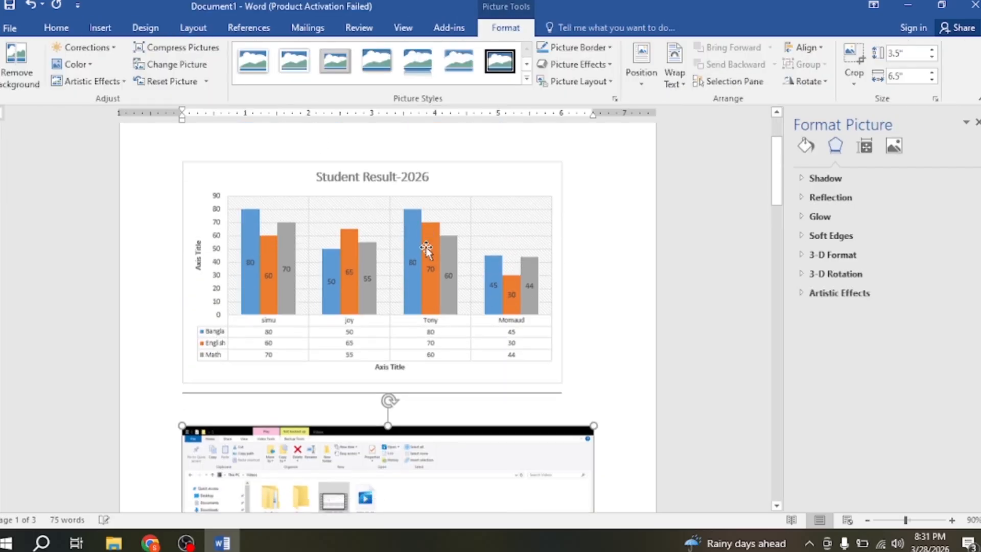
scroll(453, 337, down, 3)
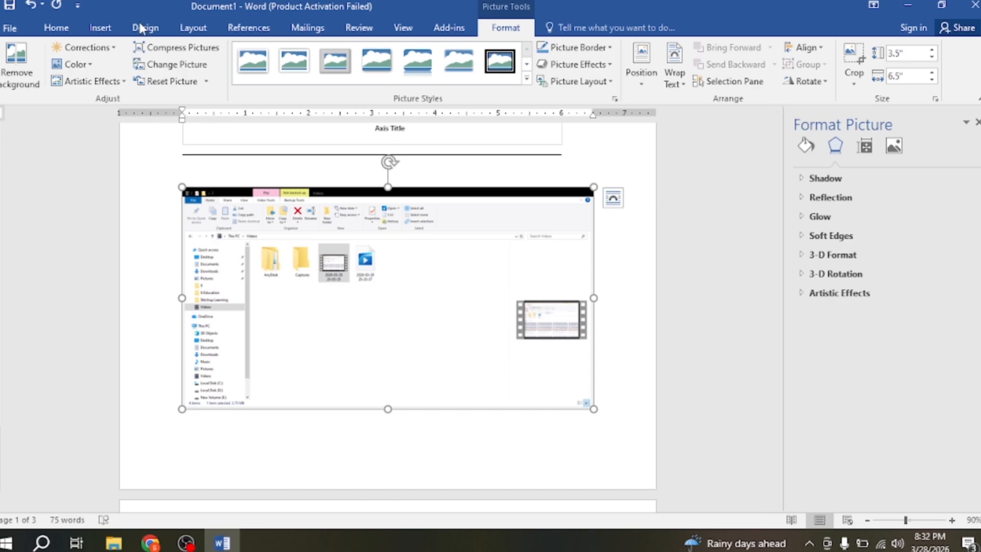
Insert a screen clipping of File Explorer's navigation pane from Quick access down to Pictures, about 1.81" wide and 4.3" high.
click(100, 28)
click(224, 83)
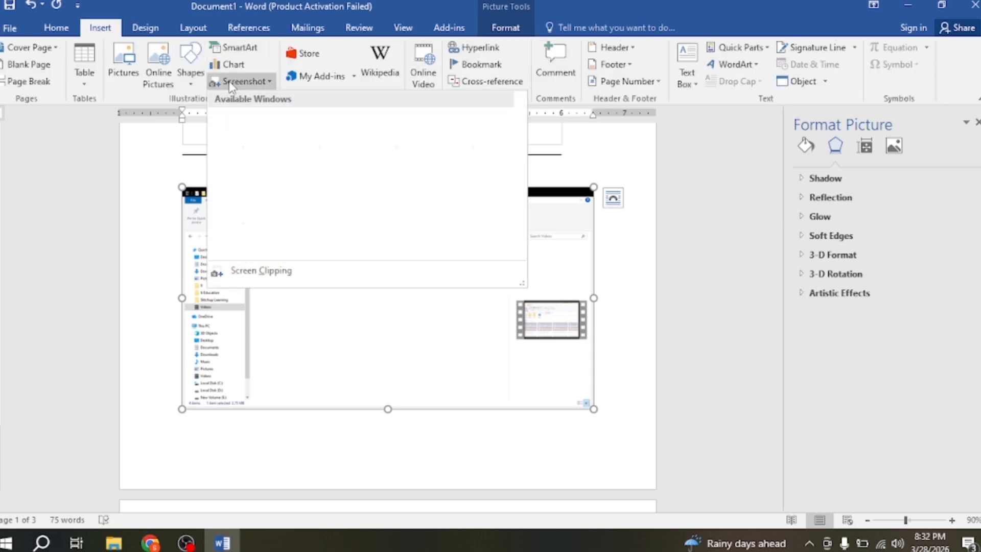
click(251, 194)
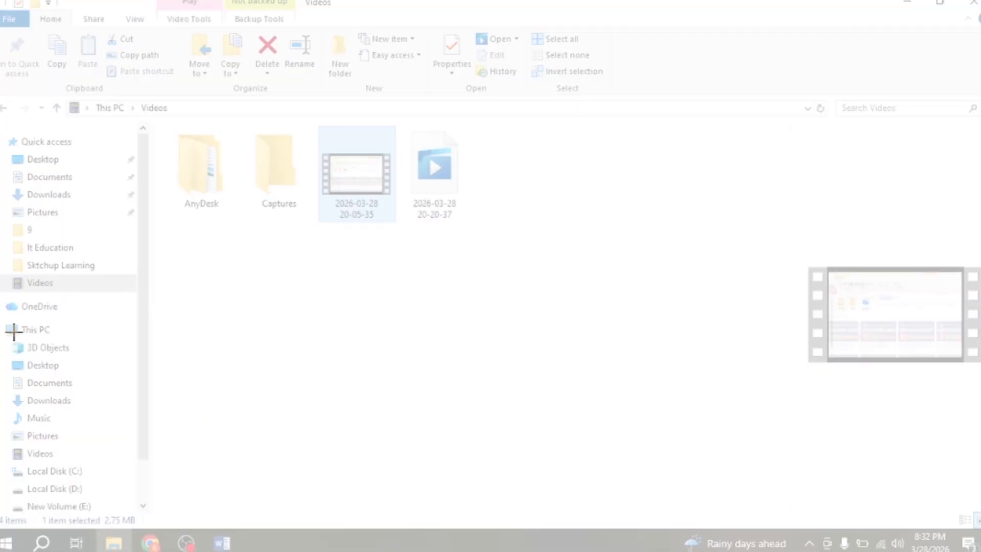
drag(0, 132, 117, 435)
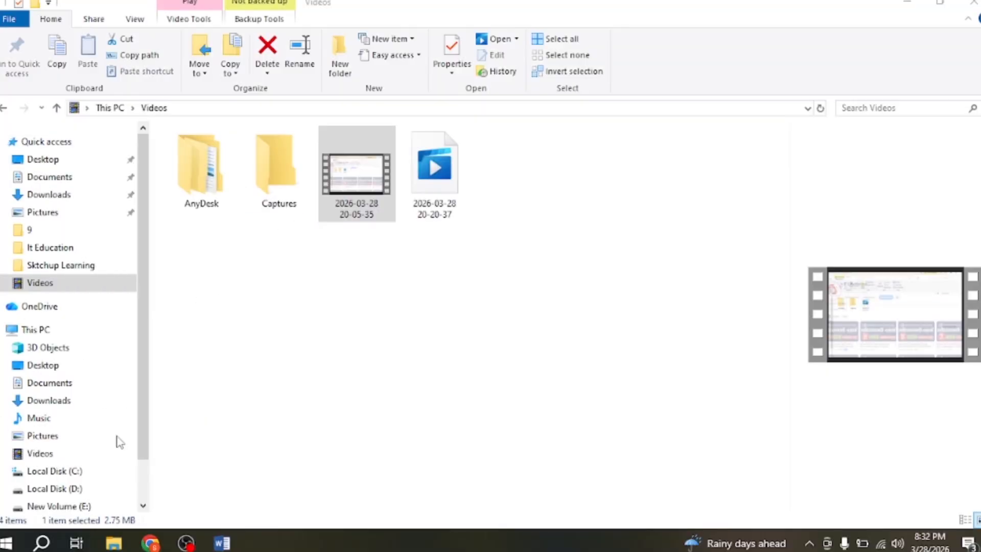
scroll(459, 409, up, 3)
scroll(394, 322, down, 20)
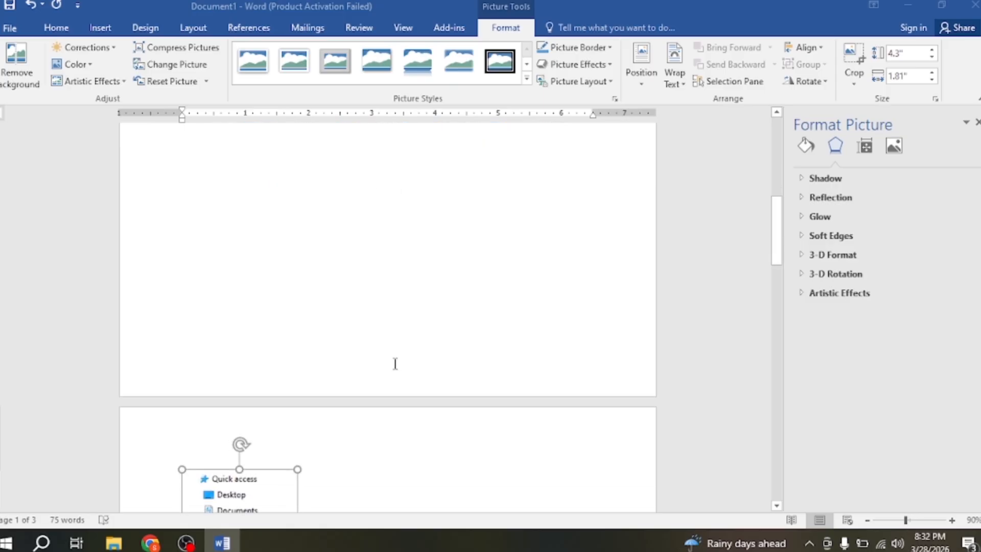
scroll(307, 322, up, 5)
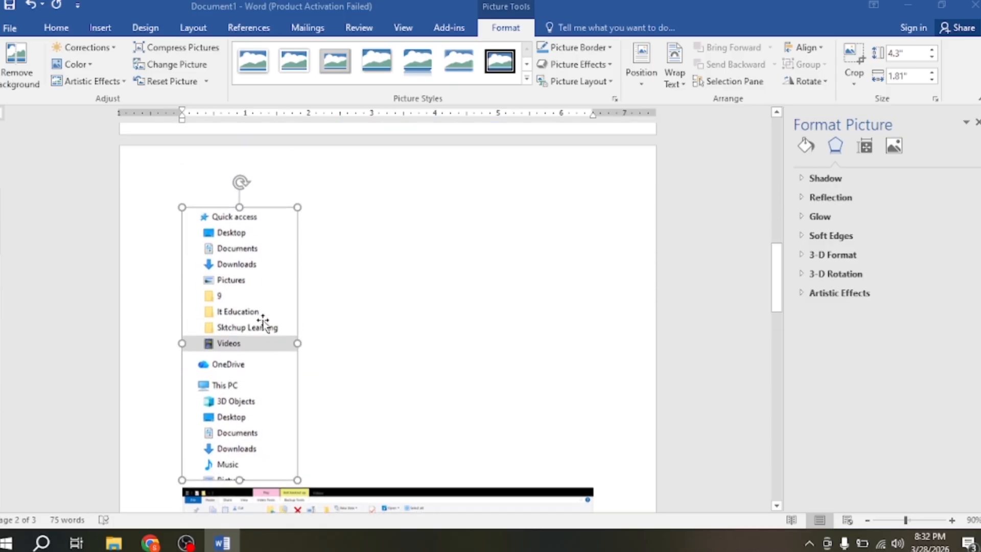
Set the navigation pane clipping's text wrapping to In Front of Text.
drag(261, 327, 271, 249)
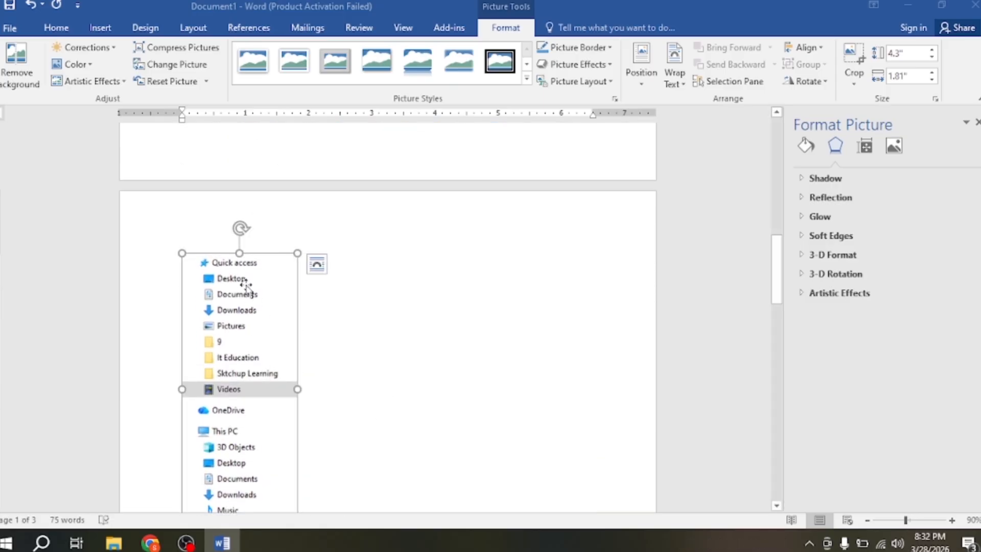
click(671, 69)
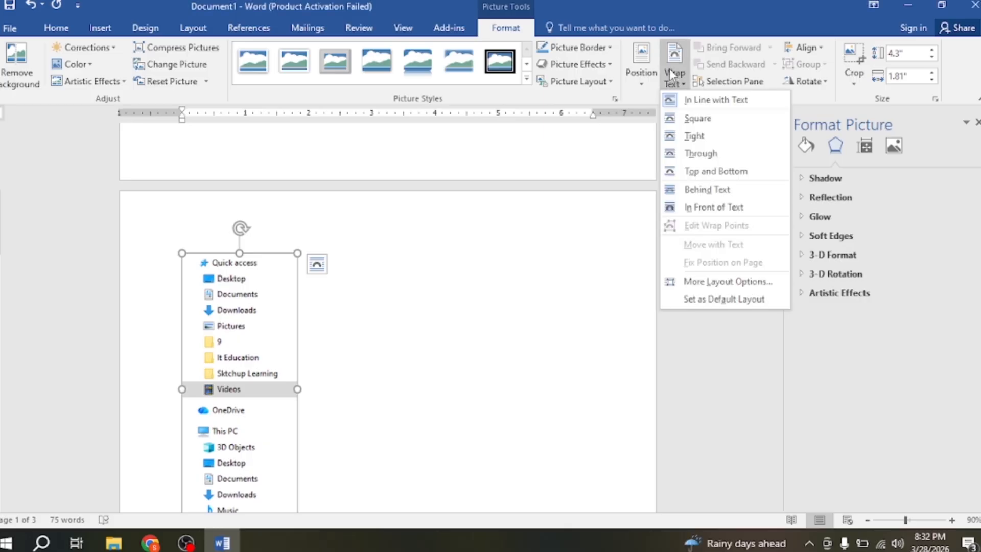
click(731, 207)
Move the navigation pane clipping off the chart into the blank area just below the horizontal line, near the left margin.
scroll(381, 279, up, 10)
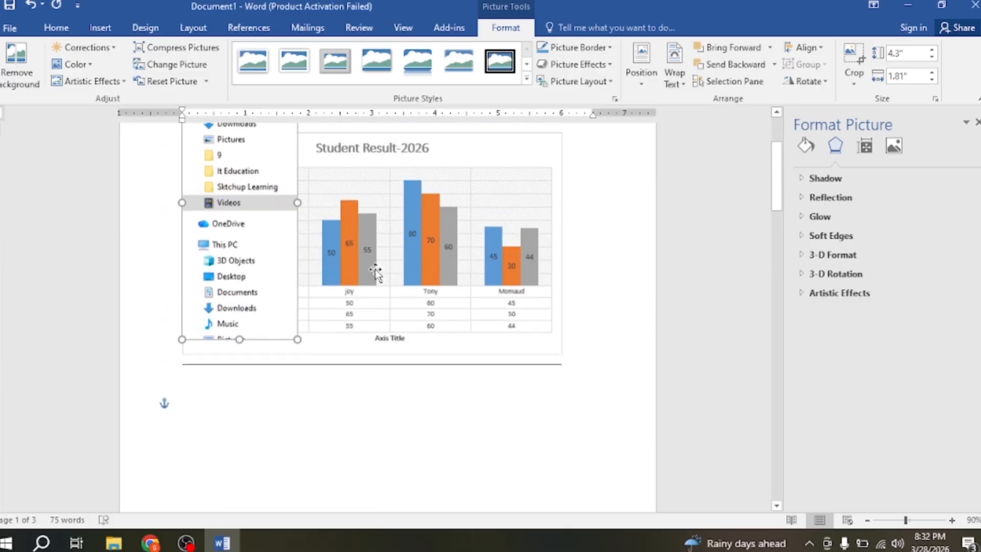
scroll(381, 269, down, 2)
scroll(377, 268, up, 2)
drag(269, 176, 260, 343)
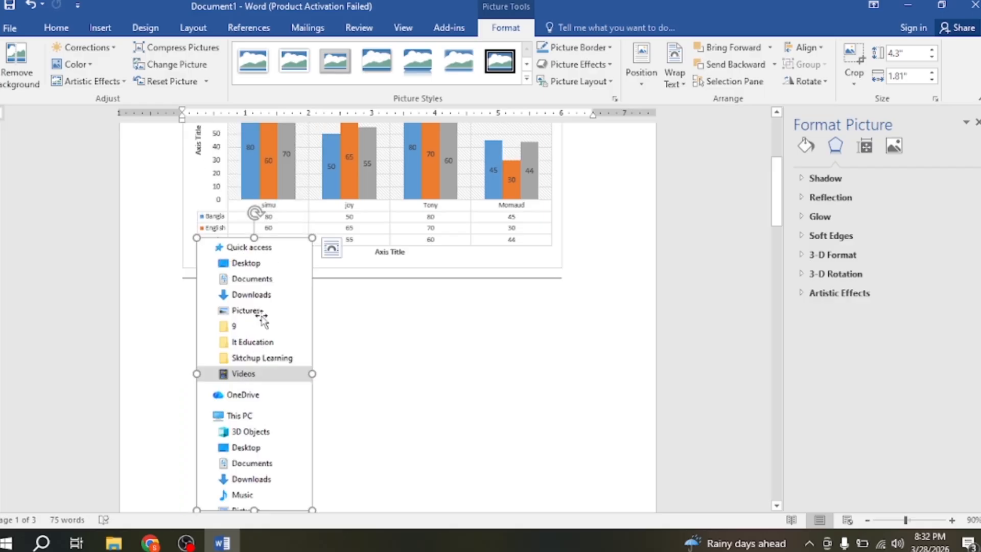
scroll(256, 281, down, 2)
drag(252, 247, 252, 313)
drag(243, 276, 231, 265)
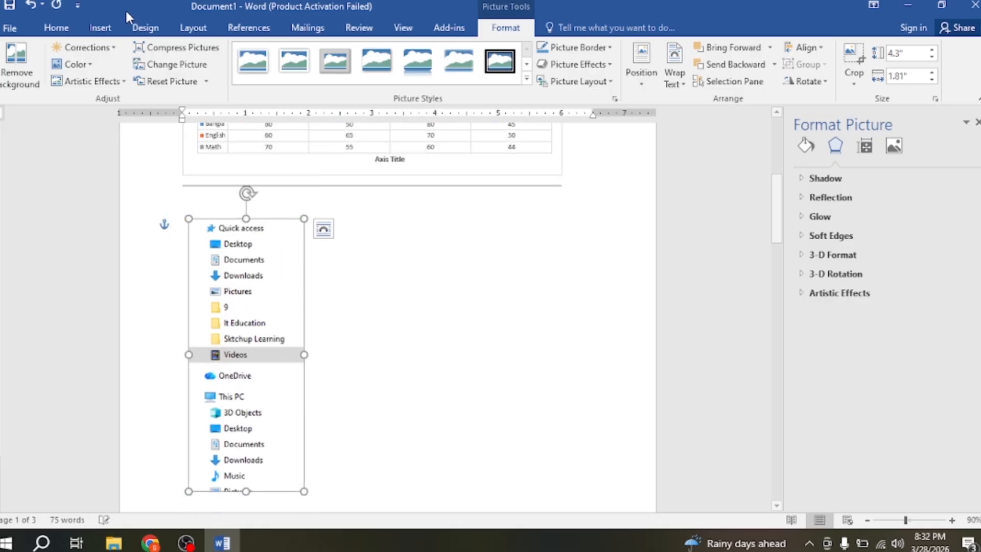
click(100, 28)
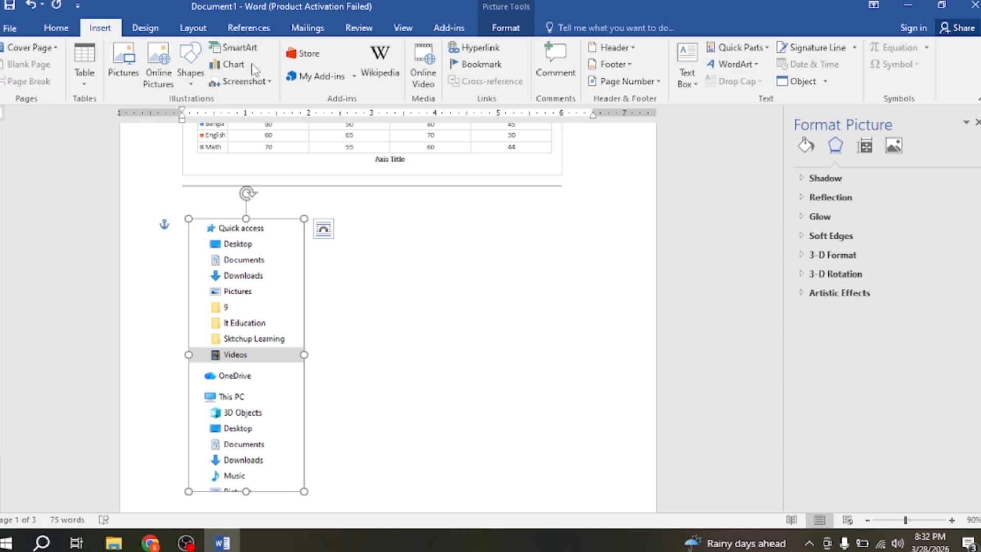